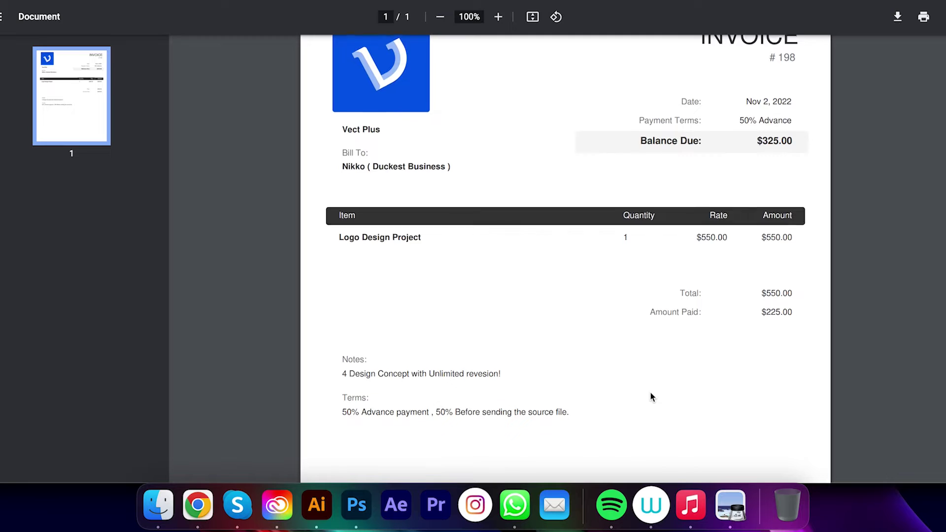
# Scroll down the Logo Design Project invoice to read its notes and payment terms.
pyautogui.scroll(-1, 649, 392)
pyautogui.scroll(-2, 650, 393)
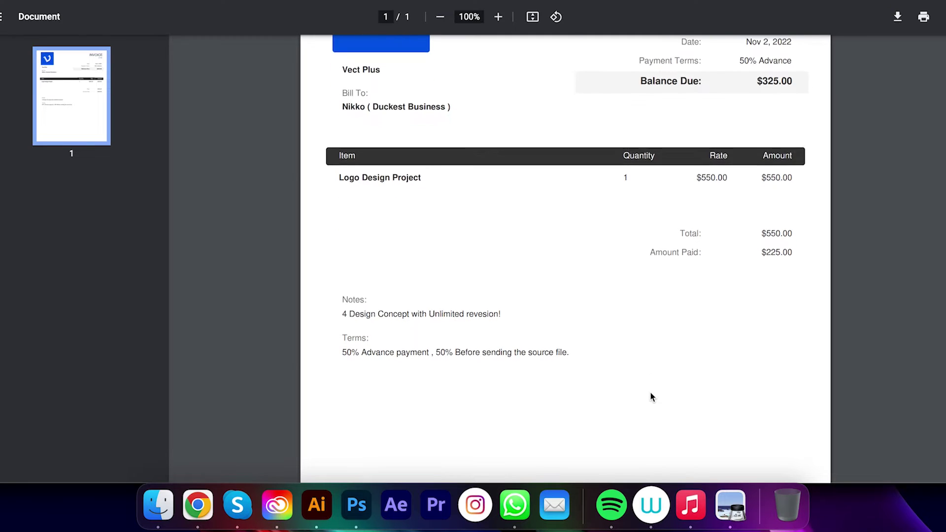
# In Photoshop, underline DUCKEST BUSINESS, handwrite and circle it, and draw a branch downward.
pyautogui.hotkey('ctrl', 'Left')
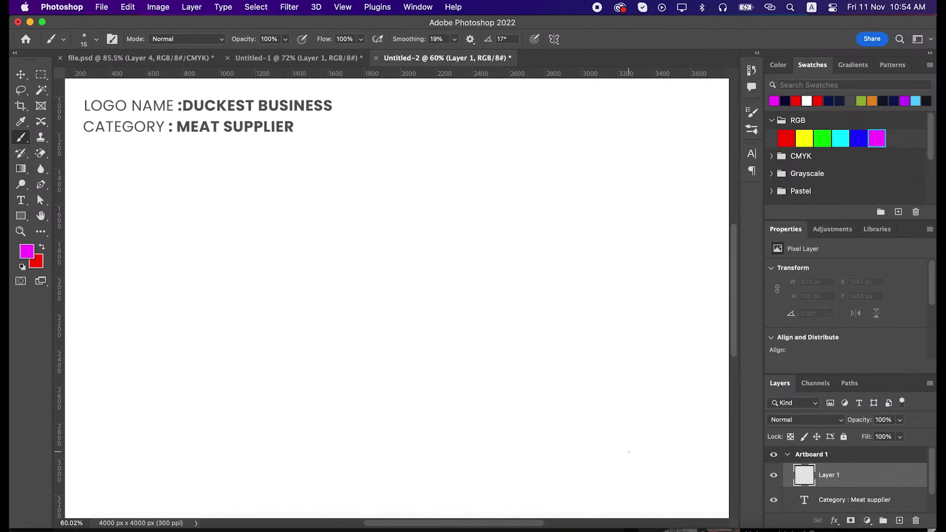
pyautogui.moveTo(183, 114); pyautogui.dragTo(337, 115)
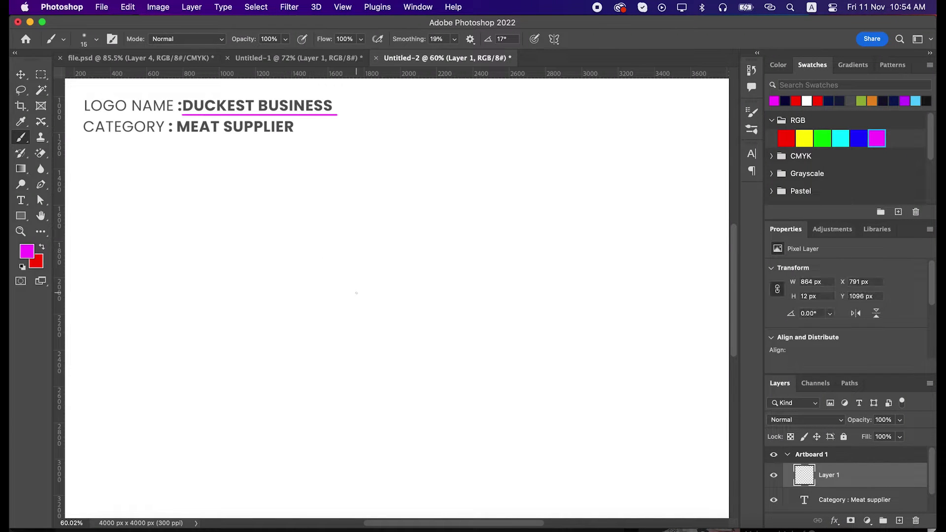
pyautogui.moveTo(356, 293)
pyautogui.mouseDown()
pyautogui.moveTo(397, 276)
pyautogui.moveTo(417, 249)
pyautogui.moveTo(464, 218)
pyautogui.mouseUp()
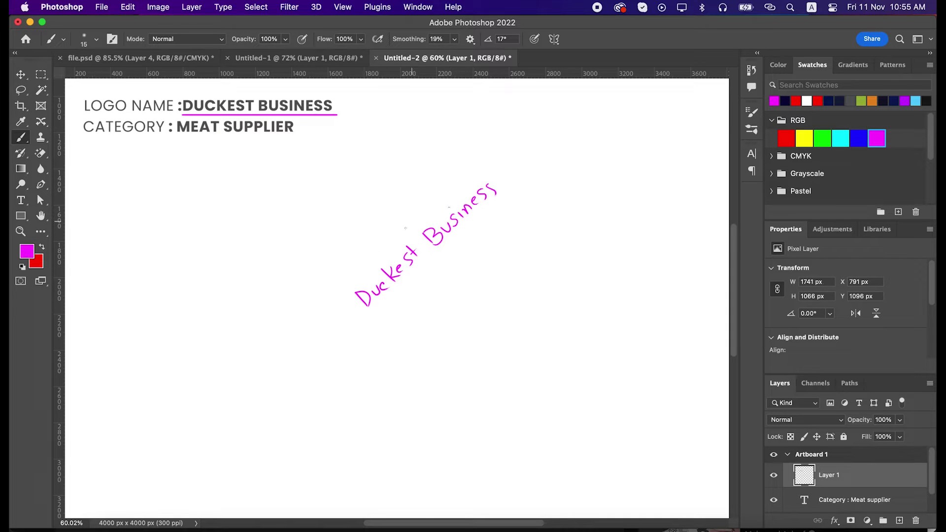
pyautogui.moveTo(359, 276)
pyautogui.mouseDown()
pyautogui.moveTo(443, 196)
pyautogui.moveTo(509, 190)
pyautogui.moveTo(351, 286)
pyautogui.mouseUp()
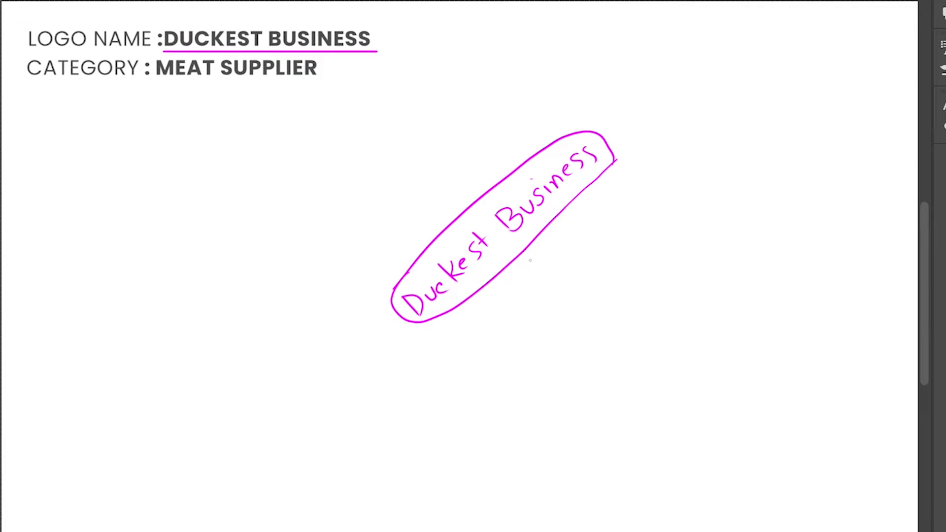
pyautogui.moveTo(514, 260); pyautogui.dragTo(541, 294)
# Underline MEAT SUPPLIER and write 'Meat supplier' at the branch end.
pyautogui.moveTo(155, 87); pyautogui.dragTo(318, 86)
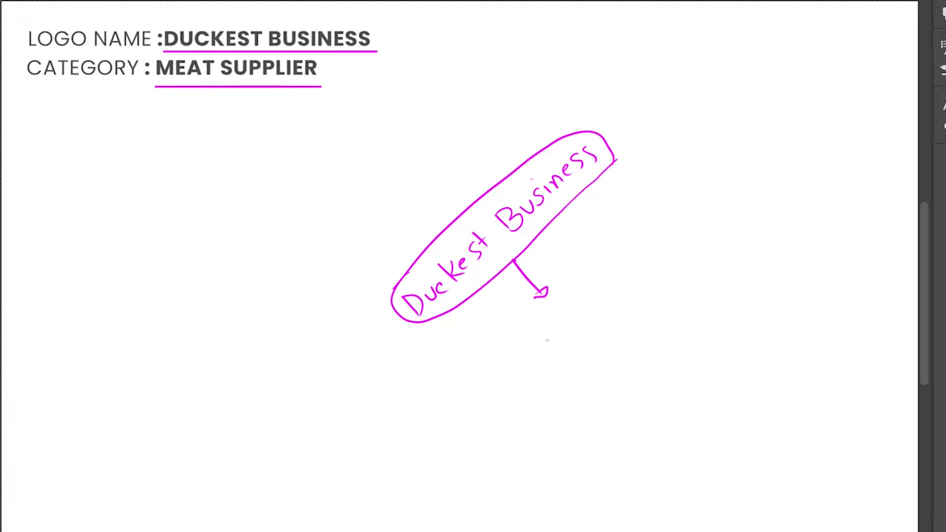
pyautogui.moveTo(527, 341)
pyautogui.mouseDown()
pyautogui.moveTo(580, 277)
pyautogui.moveTo(605, 277)
pyautogui.moveTo(622, 259)
pyautogui.mouseUp()
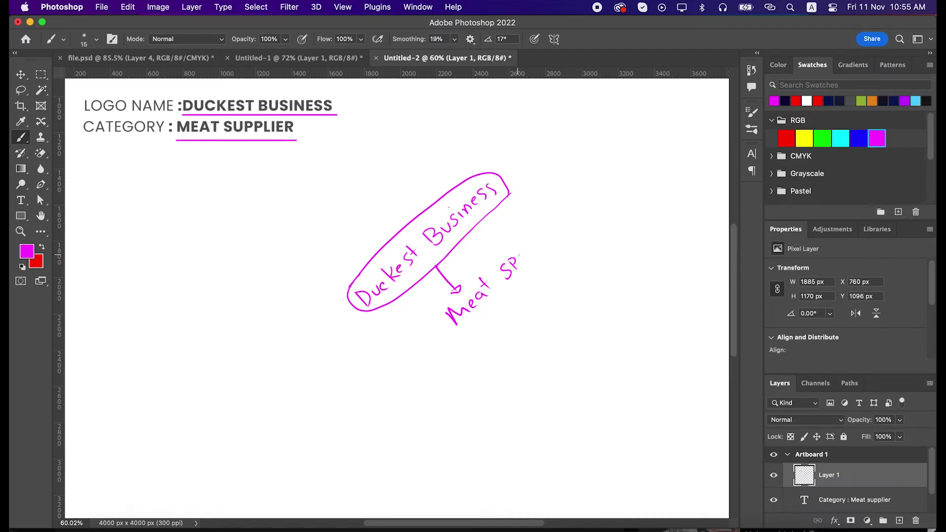
pyautogui.moveTo(519, 256)
pyautogui.mouseDown()
pyautogui.moveTo(531, 227)
pyautogui.moveTo(555, 227)
pyautogui.moveTo(510, 231)
pyautogui.moveTo(438, 304)
pyautogui.mouseUp()
# Branch an arrow up to the idea 'Duck', then write and circle it.
pyautogui.moveTo(367, 220); pyautogui.dragTo(379, 216)
pyautogui.moveTo(325, 197)
pyautogui.mouseDown()
pyautogui.moveTo(328, 213)
pyautogui.moveTo(355, 193)
pyautogui.mouseUp()
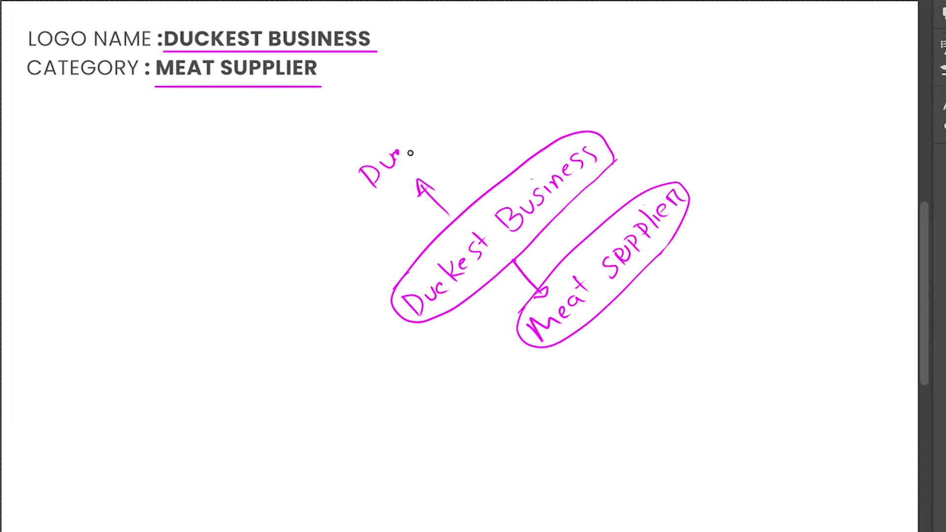
pyautogui.moveTo(401, 151); pyautogui.dragTo(394, 164)
pyautogui.moveTo(405, 138); pyautogui.dragTo(400, 163)
pyautogui.moveTo(425, 130); pyautogui.dragTo(427, 149)
pyautogui.moveTo(346, 168)
pyautogui.mouseDown()
pyautogui.moveTo(339, 173)
pyautogui.moveTo(401, 169)
pyautogui.mouseUp()
# Draw a branch up-right and write 'wing' with an arrowhead.
pyautogui.moveTo(591, 132); pyautogui.dragTo(632, 83)
pyautogui.moveTo(671, 56); pyautogui.dragTo(686, 54)
pyautogui.moveTo(686, 51); pyautogui.dragTo(700, 70)
# Arrow down from Meat supplier to a circled 'A piece of meat'.
pyautogui.moveTo(617, 298); pyautogui.dragTo(648, 338)
pyautogui.moveTo(598, 433); pyautogui.dragTo(609, 423)
pyautogui.moveTo(636, 395); pyautogui.dragTo(650, 395)
pyautogui.moveTo(667, 377); pyautogui.dragTo(659, 389)
pyautogui.moveTo(682, 347)
pyautogui.mouseDown()
pyautogui.moveTo(717, 300)
pyautogui.moveTo(737, 295)
pyautogui.mouseUp()
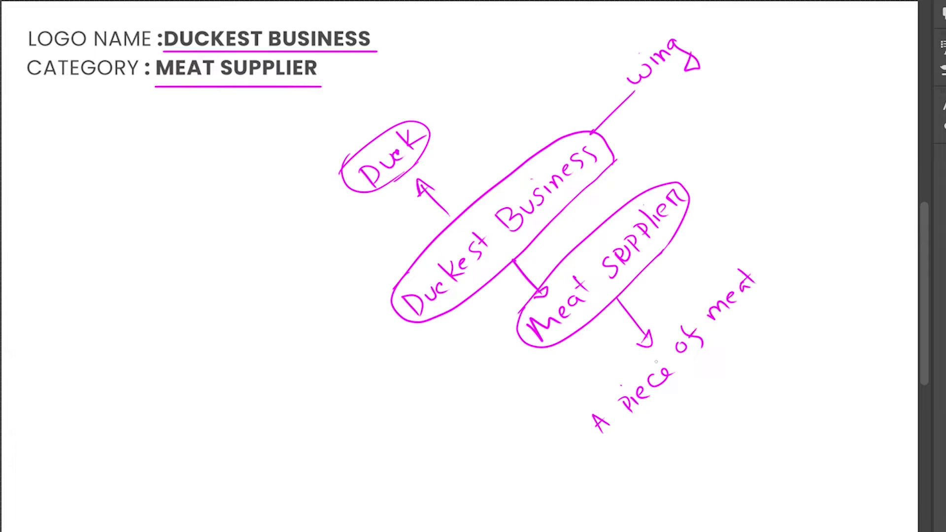
pyautogui.moveTo(582, 408)
pyautogui.mouseDown()
pyautogui.moveTo(759, 293)
pyautogui.moveTo(751, 312)
pyautogui.mouseUp()
# Circle 'wing', then write and circle the 'letter D' idea.
pyautogui.moveTo(614, 75); pyautogui.dragTo(697, 54)
pyautogui.moveTo(619, 87); pyautogui.dragTo(690, 68)
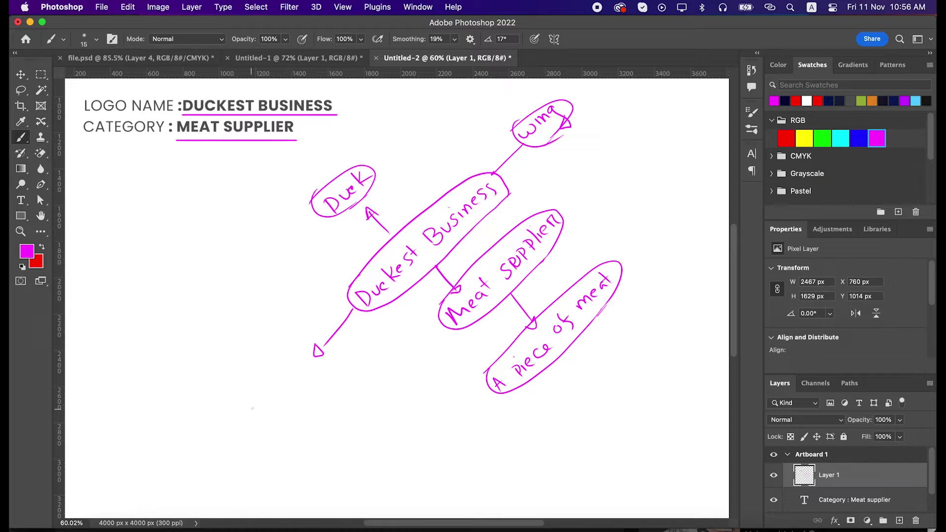
pyautogui.moveTo(244, 402)
pyautogui.mouseDown()
pyautogui.moveTo(259, 417)
pyautogui.moveTo(258, 392)
pyautogui.moveTo(284, 376)
pyautogui.mouseUp()
pyautogui.moveTo(290, 371)
pyautogui.mouseDown()
pyautogui.moveTo(295, 360)
pyautogui.moveTo(295, 370)
pyautogui.mouseUp()
pyautogui.moveTo(298, 352)
pyautogui.mouseDown()
pyautogui.moveTo(233, 411)
pyautogui.moveTo(236, 420)
pyautogui.mouseUp()
# Branch left to a circled 'letter D+B', write 'Minimal', and mark 'letter D+Duck' in red.
pyautogui.moveTo(359, 279); pyautogui.dragTo(283, 273)
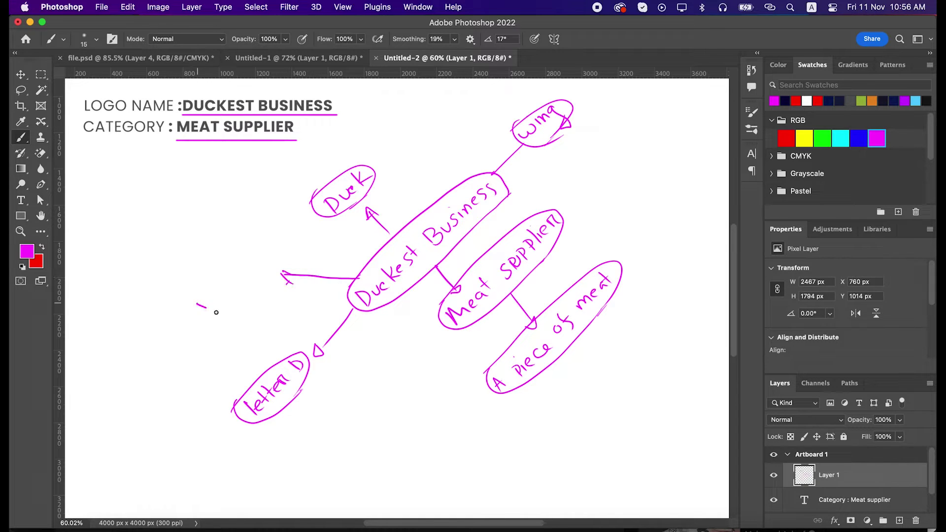
pyautogui.moveTo(218, 312)
pyautogui.mouseDown()
pyautogui.moveTo(213, 289)
pyautogui.moveTo(231, 288)
pyautogui.moveTo(224, 282)
pyautogui.moveTo(250, 261)
pyautogui.moveTo(235, 256)
pyautogui.moveTo(252, 237)
pyautogui.mouseUp()
pyautogui.moveTo(247, 232)
pyautogui.mouseDown()
pyautogui.moveTo(266, 222)
pyautogui.moveTo(199, 289)
pyautogui.moveTo(272, 229)
pyautogui.mouseUp()
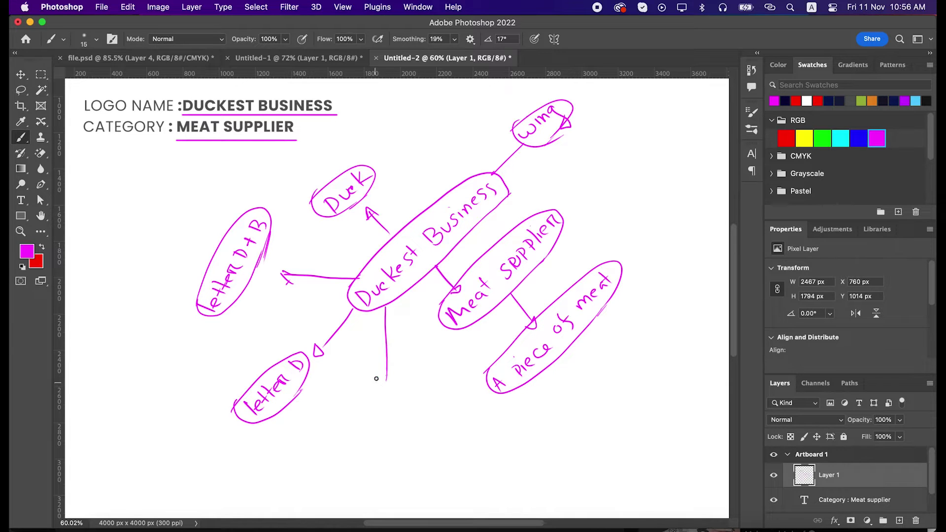
pyautogui.moveTo(353, 438); pyautogui.dragTo(371, 430)
pyautogui.moveTo(373, 420); pyautogui.dragTo(378, 428)
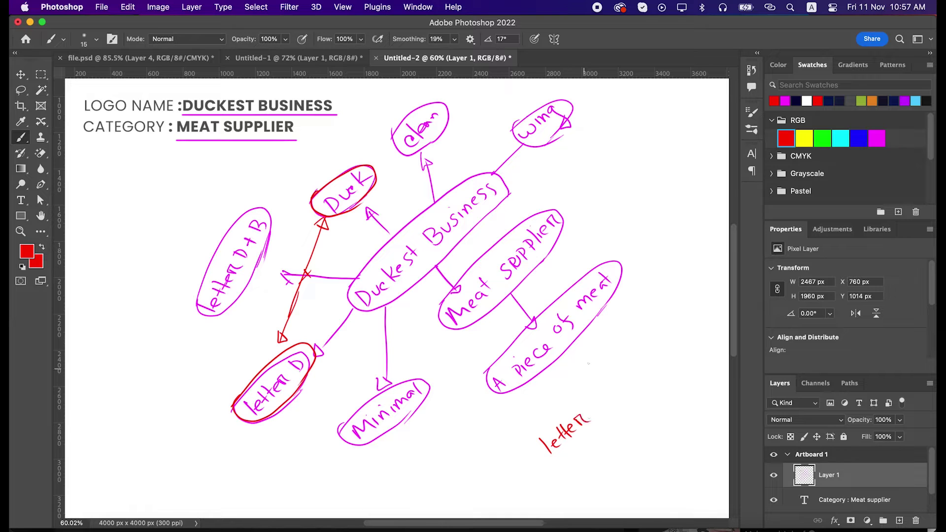
pyautogui.moveTo(630, 367); pyautogui.dragTo(653, 347)
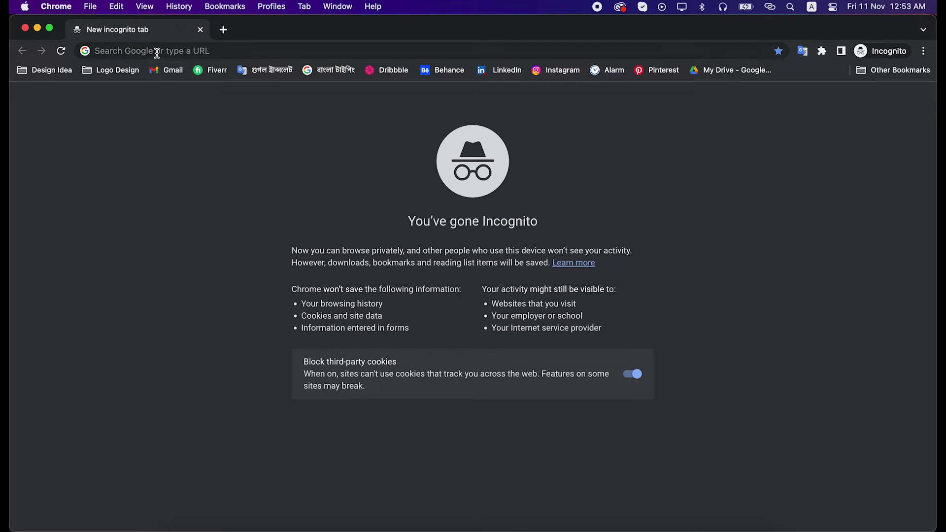
# Search Google Images for 'duck' and preview the CNET mallard photo.
pyautogui.click(154, 51)
pyautogui.write('duck')
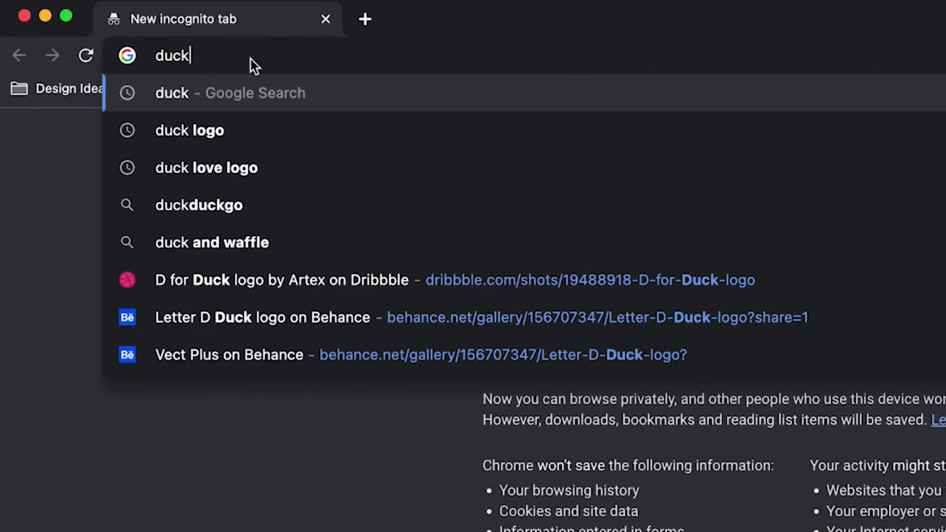
pyautogui.press('Return')
pyautogui.click(290, 231)
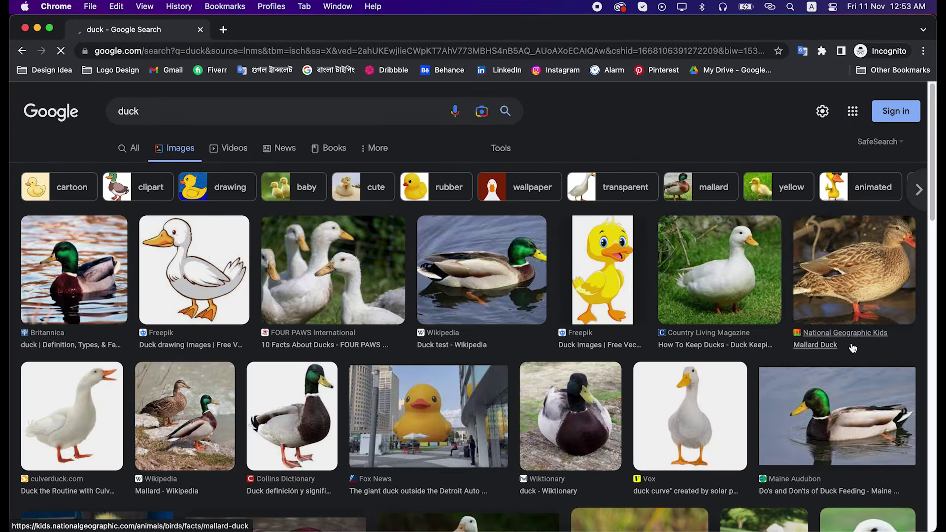
pyautogui.scroll(-3, 877, 357)
pyautogui.scroll(-7, 879, 363)
pyautogui.scroll(-11, 877, 358)
pyautogui.scroll(-13, 878, 362)
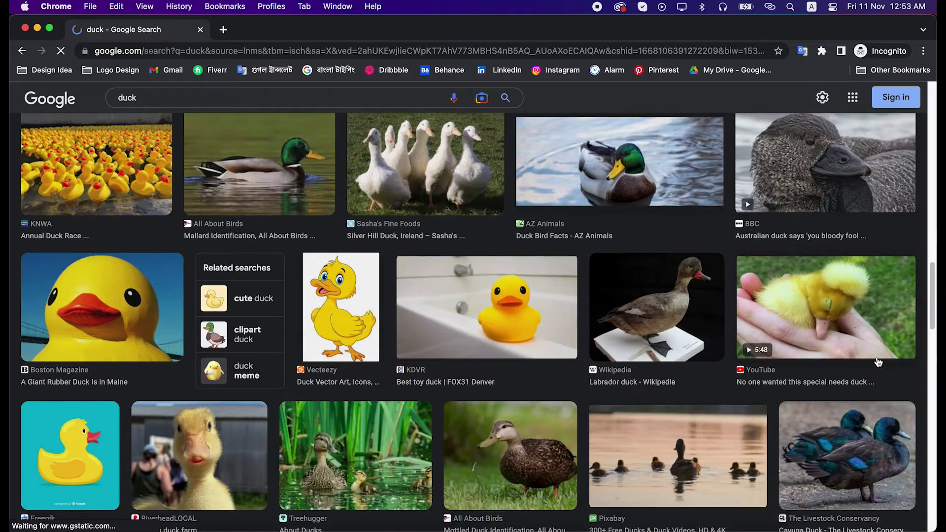
pyautogui.scroll(-13, 878, 363)
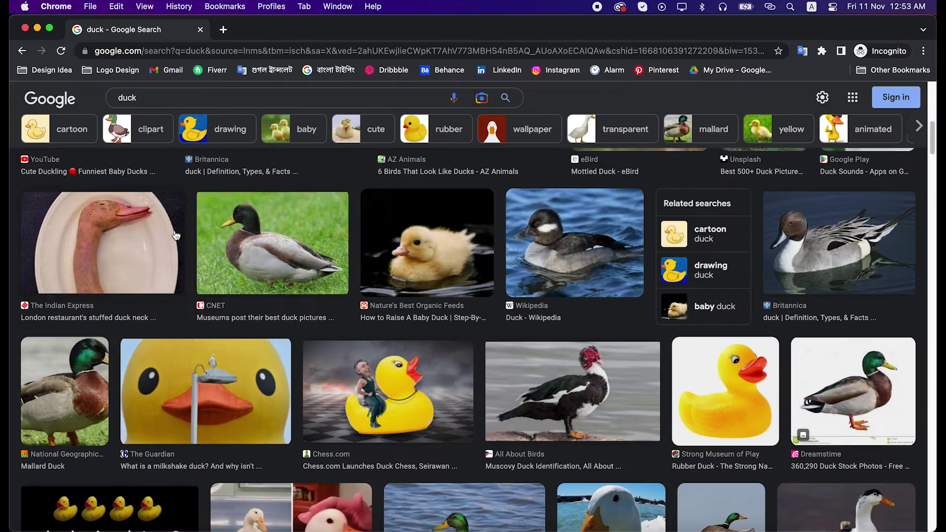
pyautogui.click(227, 223)
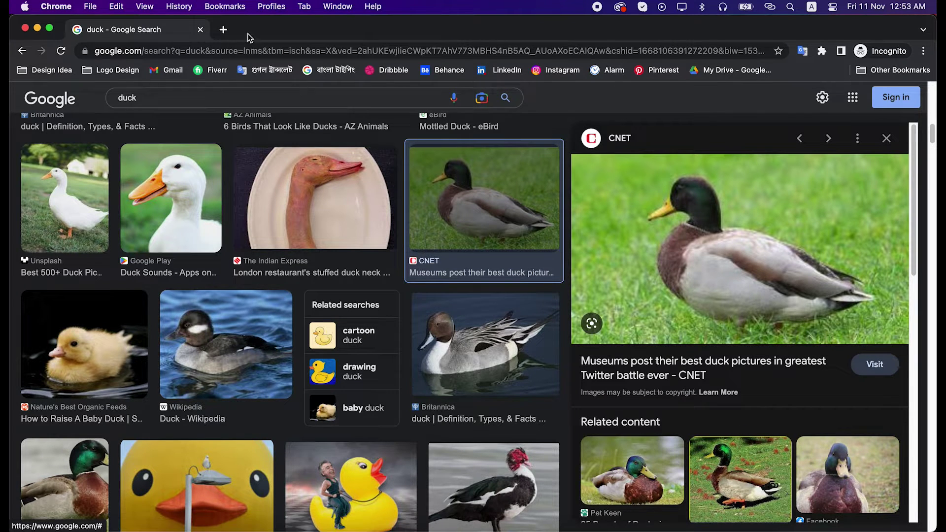
# In a new tab, browse Google Images results for 'duck logo'.
pyautogui.click(228, 29)
pyautogui.write('duck')
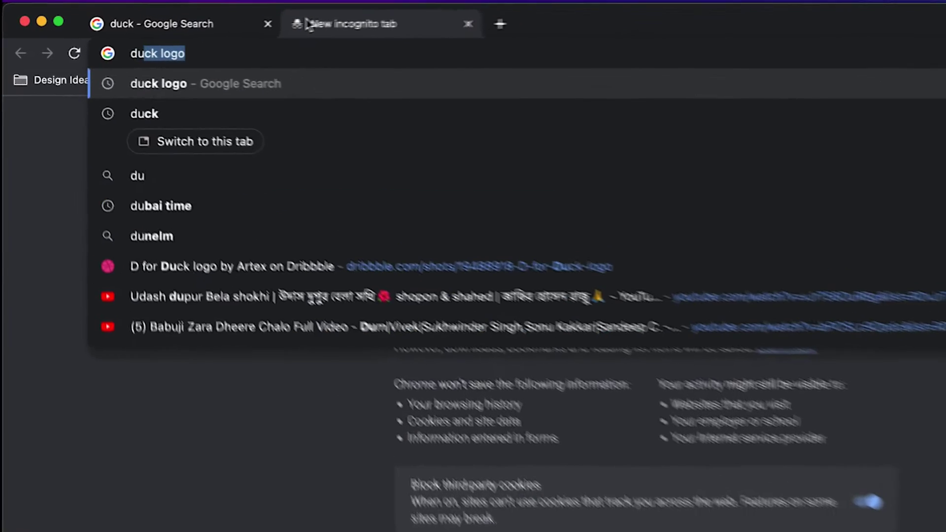
pyautogui.write(' logo')
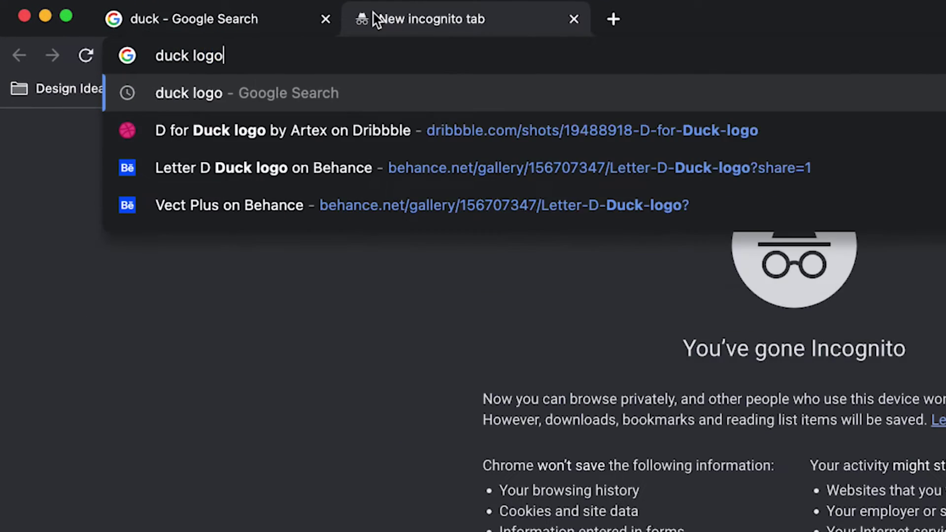
pyautogui.press('Return')
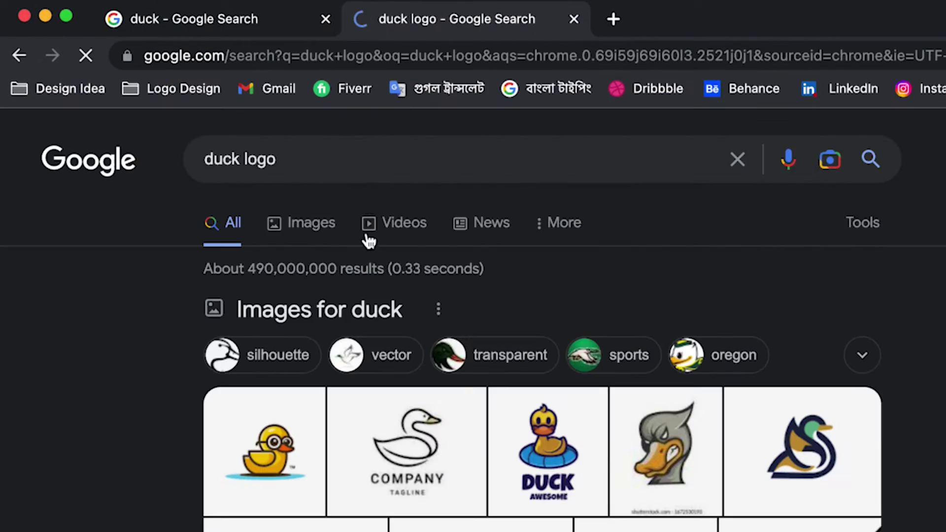
pyautogui.click(313, 228)
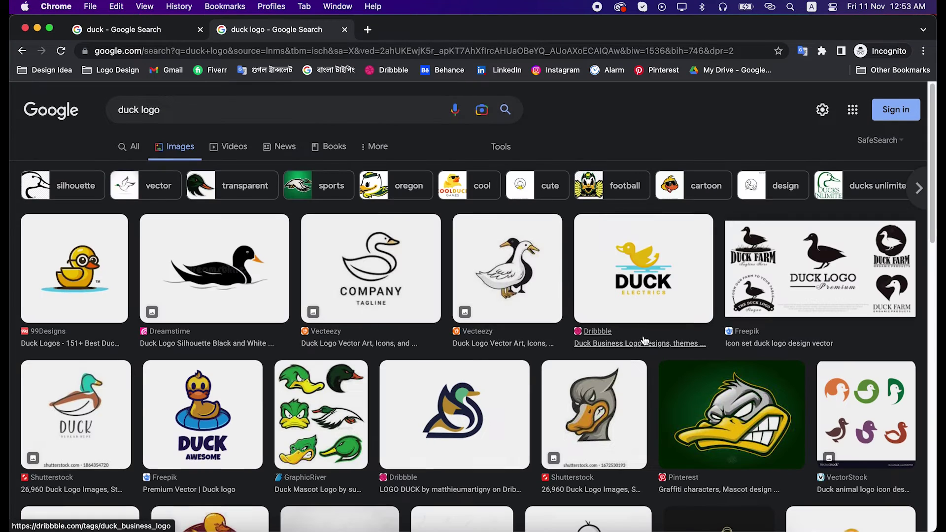
pyautogui.scroll(-5, 641, 340)
pyautogui.scroll(-10, 645, 341)
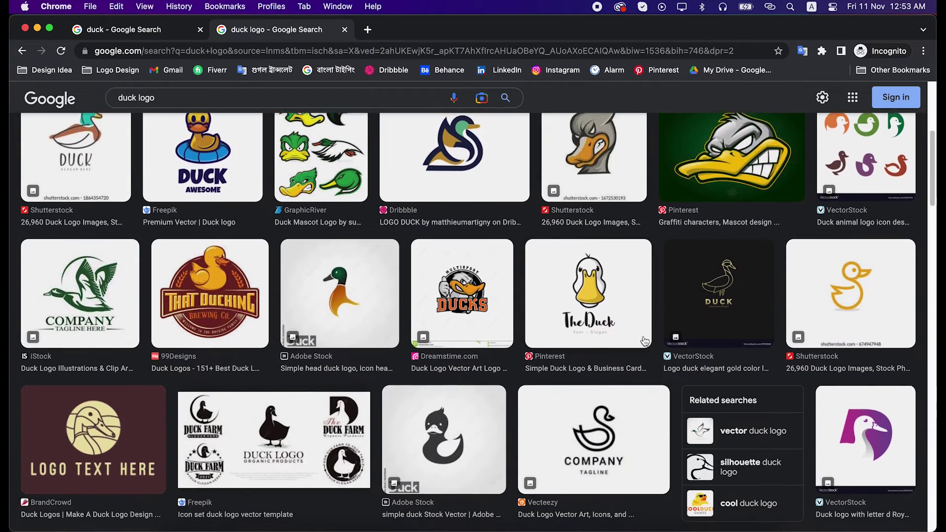
pyautogui.scroll(-12, 645, 342)
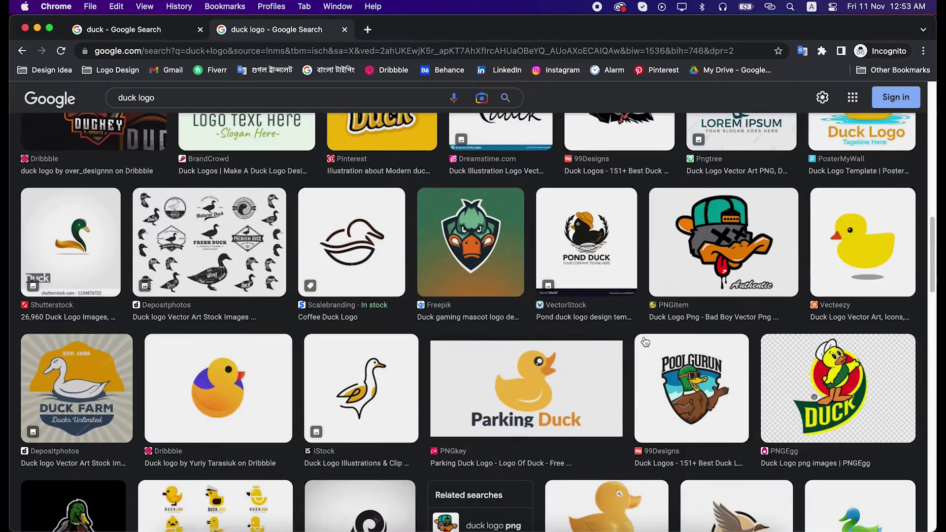
pyautogui.scroll(20, 345, 295)
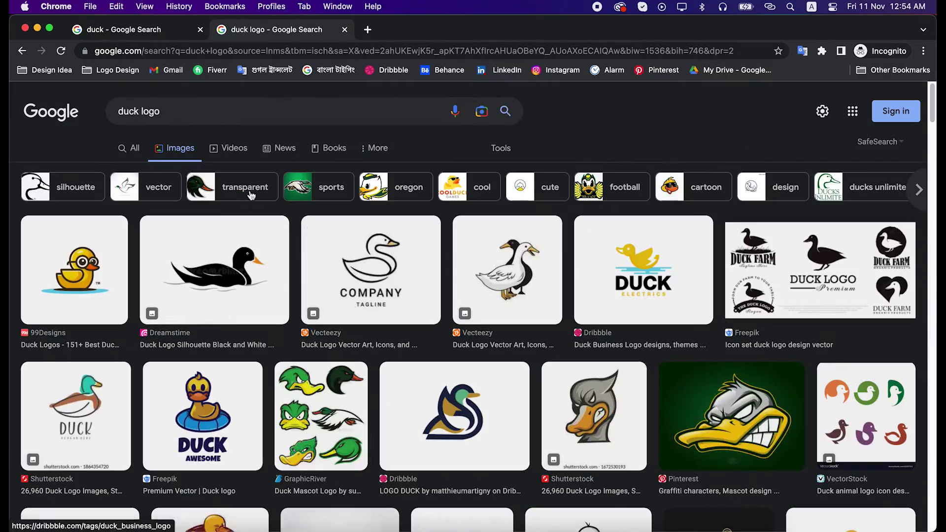
pyautogui.click(166, 31)
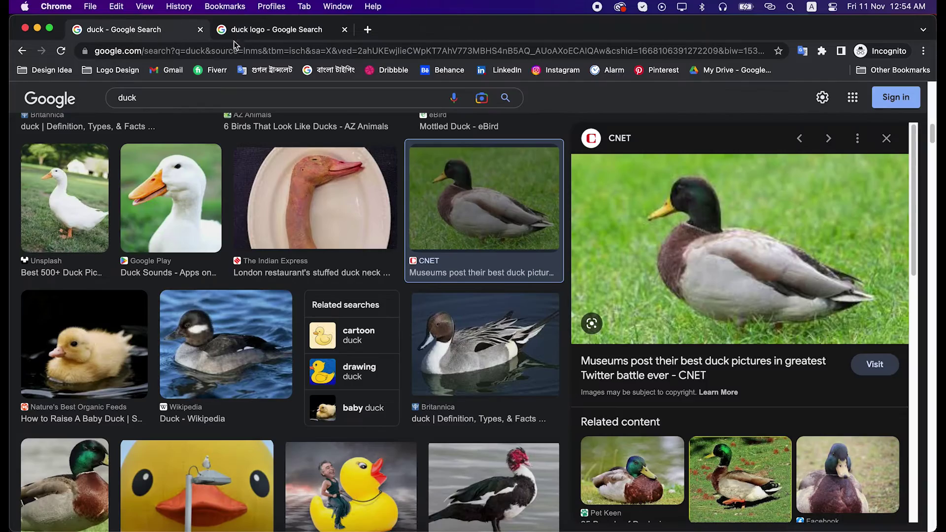
# In another new tab, browse Google Images results for 'letter d logo'.
pyautogui.click(367, 31)
pyautogui.write('letter d l')
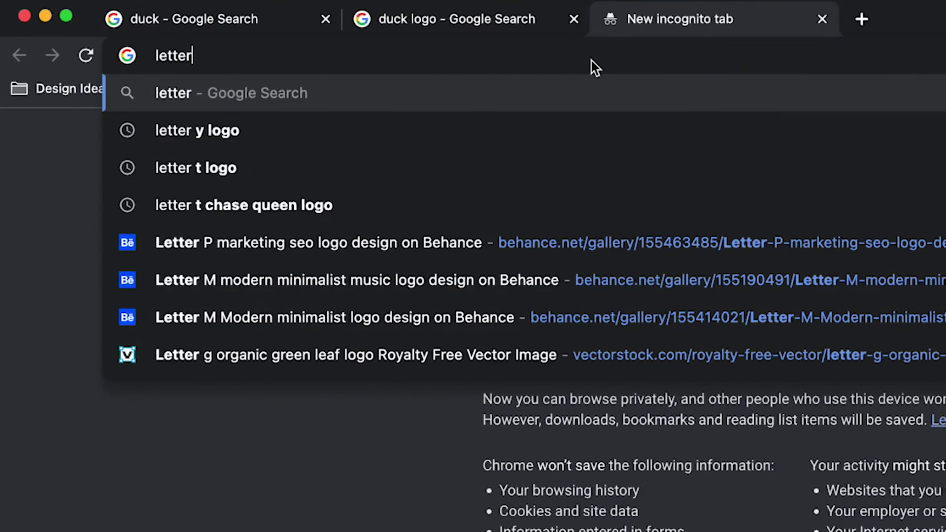
pyautogui.write('ogo')
pyautogui.press('Return')
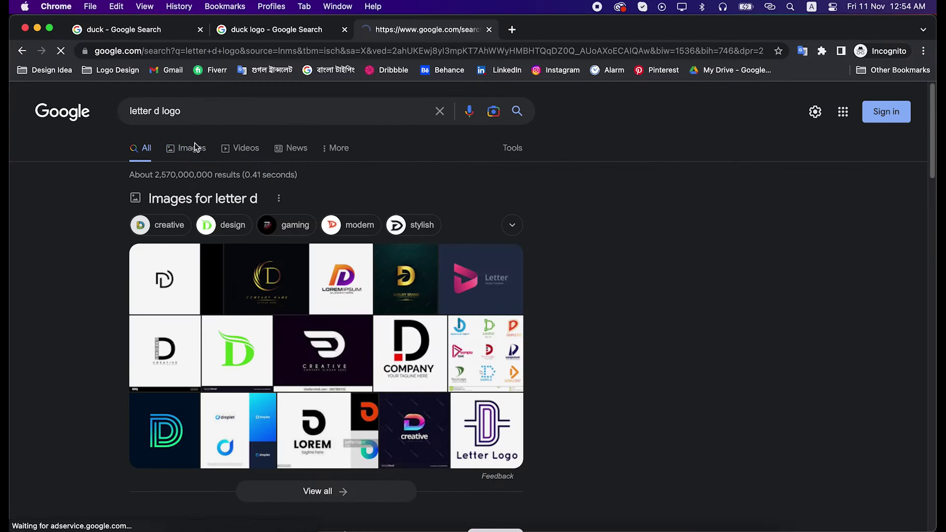
pyautogui.click(303, 222)
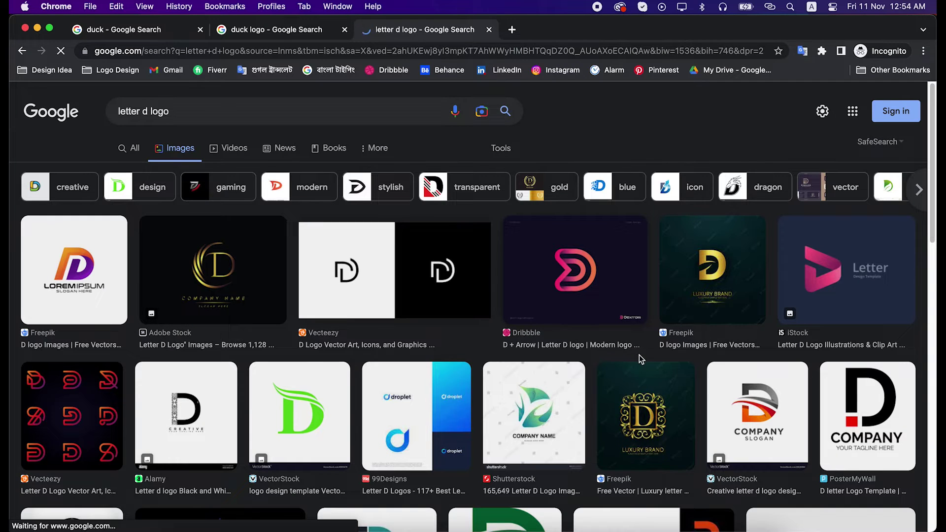
pyautogui.scroll(-1, 642, 362)
pyautogui.scroll(-10, 642, 361)
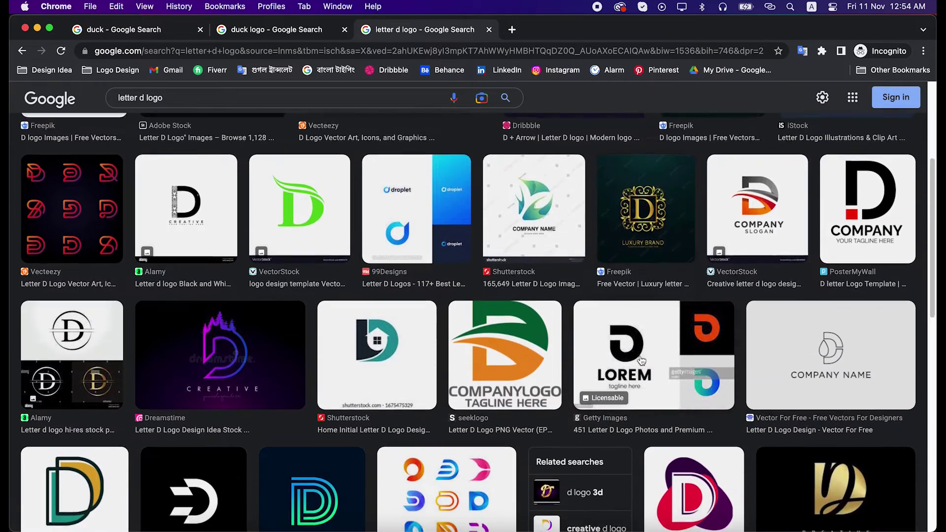
pyautogui.scroll(-8, 640, 356)
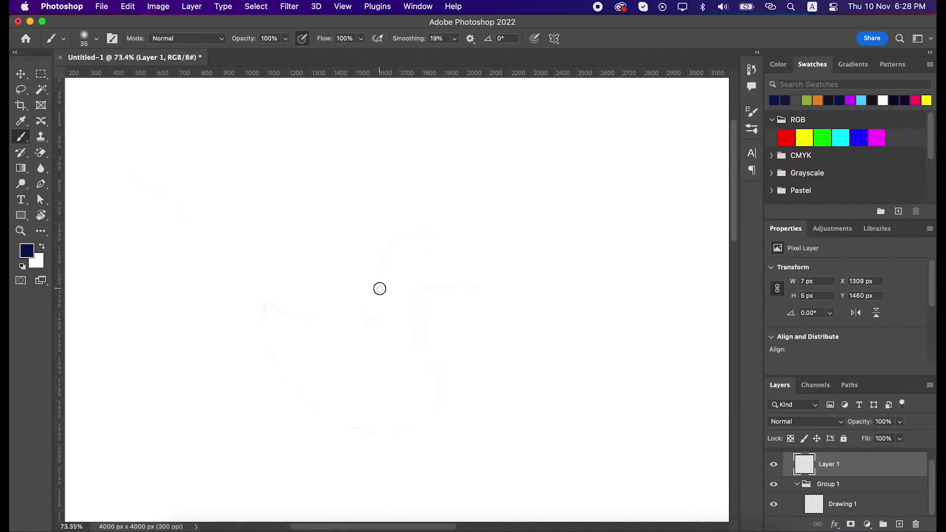
# Trace the duck's head, neck, body, back, eye and beak base in darker strokes.
pyautogui.moveTo(378, 292)
pyautogui.mouseDown()
pyautogui.moveTo(400, 236)
pyautogui.moveTo(413, 235)
pyautogui.moveTo(444, 241)
pyautogui.moveTo(481, 273)
pyautogui.moveTo(452, 286)
pyautogui.mouseUp()
pyautogui.moveTo(440, 344); pyautogui.dragTo(432, 406)
pyautogui.moveTo(266, 304)
pyautogui.mouseDown()
pyautogui.moveTo(264, 338)
pyautogui.moveTo(288, 381)
pyautogui.moveTo(313, 391)
pyautogui.moveTo(346, 429)
pyautogui.moveTo(431, 425)
pyautogui.mouseUp()
pyautogui.moveTo(266, 305)
pyautogui.mouseDown()
pyautogui.moveTo(310, 317)
pyautogui.moveTo(358, 303)
pyautogui.moveTo(364, 326)
pyautogui.moveTo(378, 278)
pyautogui.mouseUp()
pyautogui.moveTo(431, 254); pyautogui.dragTo(427, 253)
pyautogui.moveTo(450, 286); pyautogui.dragTo(452, 272)
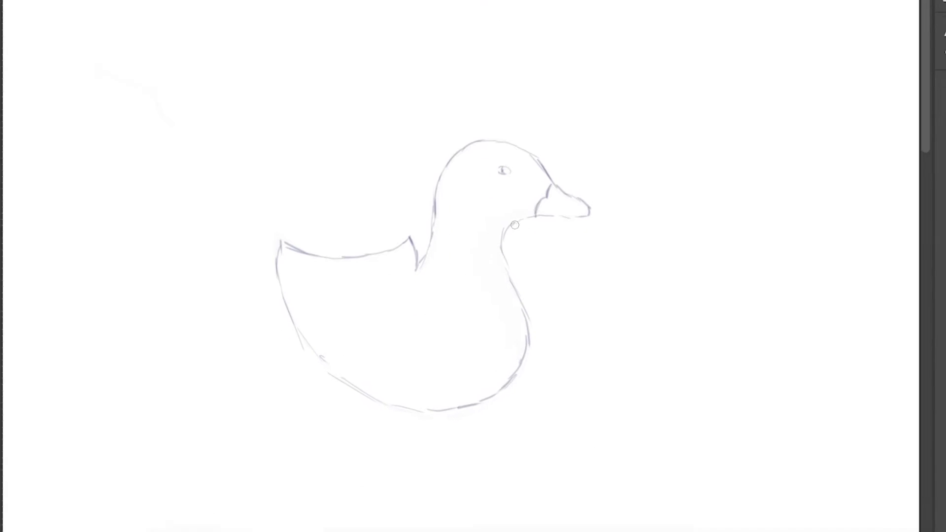
pyautogui.moveTo(522, 214)
pyautogui.mouseDown()
pyautogui.moveTo(478, 240)
pyautogui.moveTo(480, 274)
pyautogui.moveTo(511, 321)
pyautogui.moveTo(517, 367)
pyautogui.moveTo(526, 325)
pyautogui.moveTo(485, 259)
pyautogui.mouseUp()
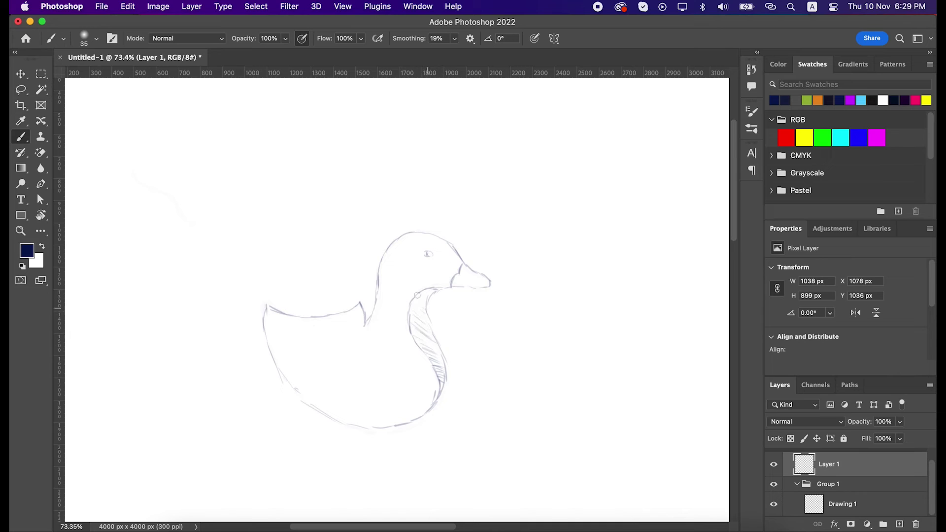
pyautogui.moveTo(265, 305); pyautogui.dragTo(262, 319)
pyautogui.moveTo(366, 430); pyautogui.dragTo(389, 428)
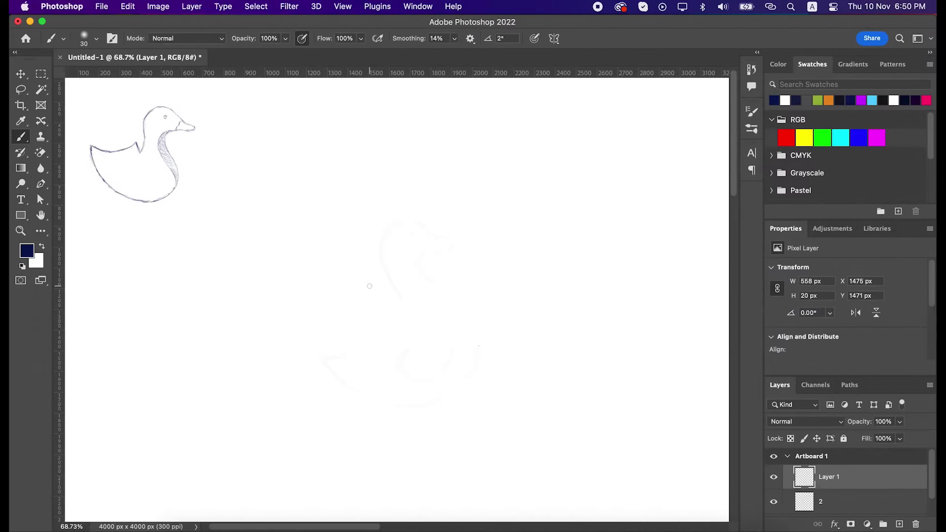
# Ink the chest, curled wing and body edges, then begin tracing the next duck's head.
pyautogui.moveTo(400, 298)
pyautogui.mouseDown()
pyautogui.moveTo(383, 266)
pyautogui.moveTo(403, 222)
pyautogui.moveTo(448, 235)
pyautogui.moveTo(423, 256)
pyautogui.moveTo(475, 357)
pyautogui.mouseUp()
pyautogui.moveTo(327, 361)
pyautogui.mouseDown()
pyautogui.moveTo(382, 400)
pyautogui.moveTo(437, 398)
pyautogui.mouseUp()
pyautogui.moveTo(476, 359); pyautogui.dragTo(479, 346)
pyautogui.moveTo(326, 361)
pyautogui.mouseDown()
pyautogui.moveTo(388, 317)
pyautogui.moveTo(446, 352)
pyautogui.moveTo(417, 369)
pyautogui.moveTo(444, 338)
pyautogui.moveTo(399, 292)
pyautogui.mouseUp()
pyautogui.moveTo(395, 225); pyautogui.dragTo(432, 228)
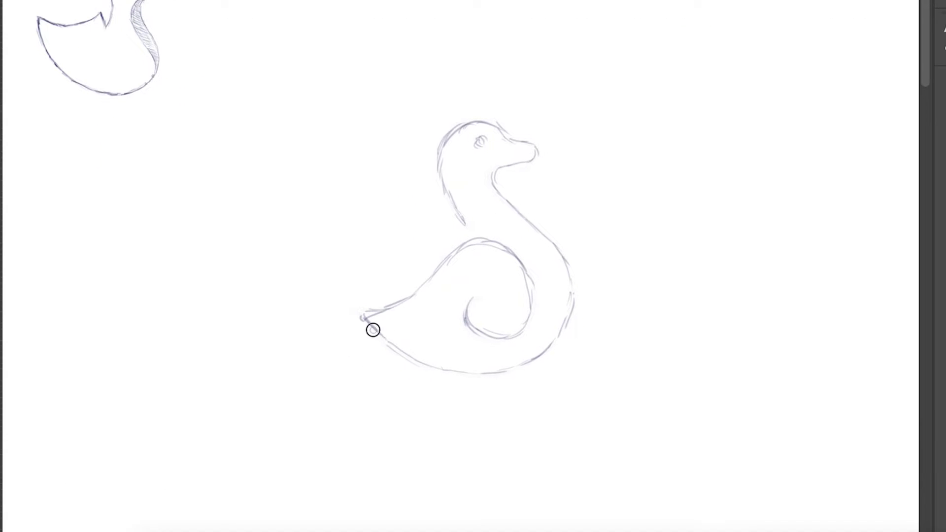
pyautogui.moveTo(333, 367); pyautogui.dragTo(396, 390)
pyautogui.moveTo(460, 360)
pyautogui.mouseDown()
pyautogui.moveTo(488, 376)
pyautogui.moveTo(568, 271)
pyautogui.mouseUp()
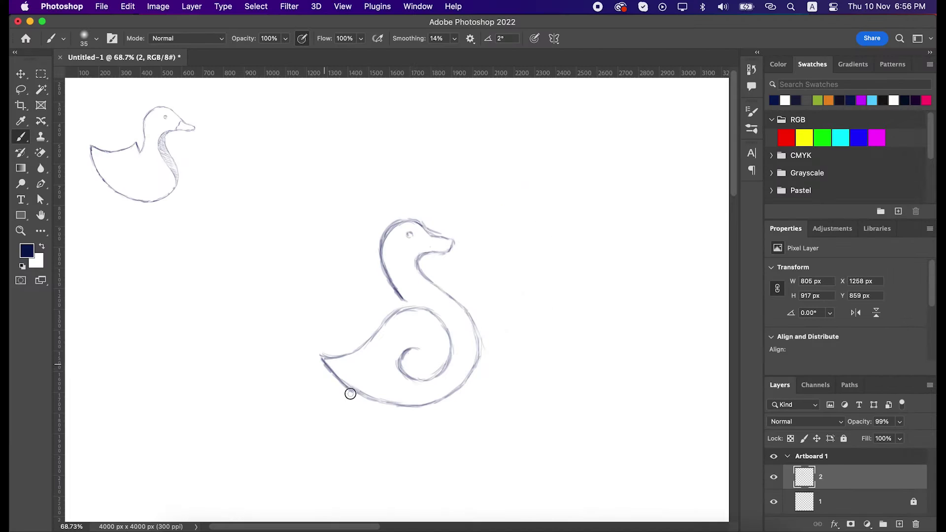
pyautogui.moveTo(367, 389); pyautogui.dragTo(399, 405)
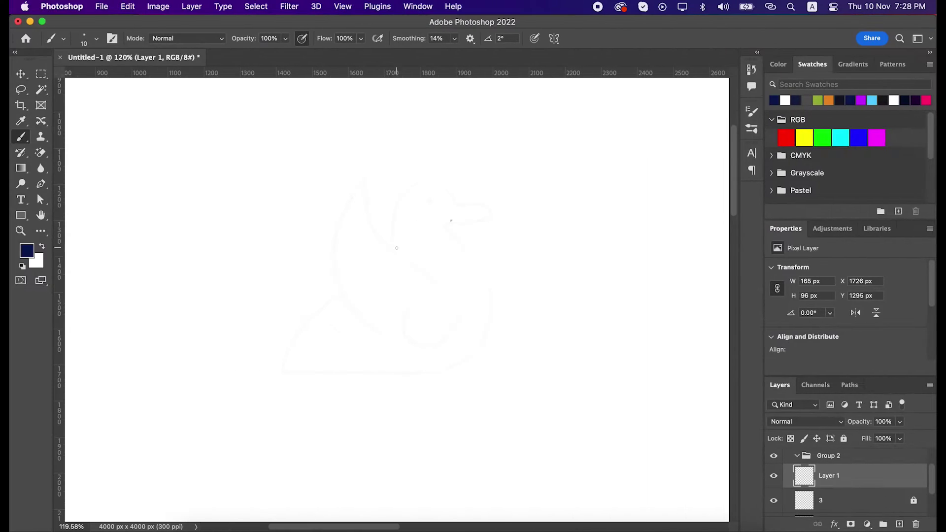
pyautogui.moveTo(395, 252)
pyautogui.mouseDown()
pyautogui.moveTo(393, 211)
pyautogui.moveTo(424, 183)
pyautogui.moveTo(457, 204)
pyautogui.mouseUp()
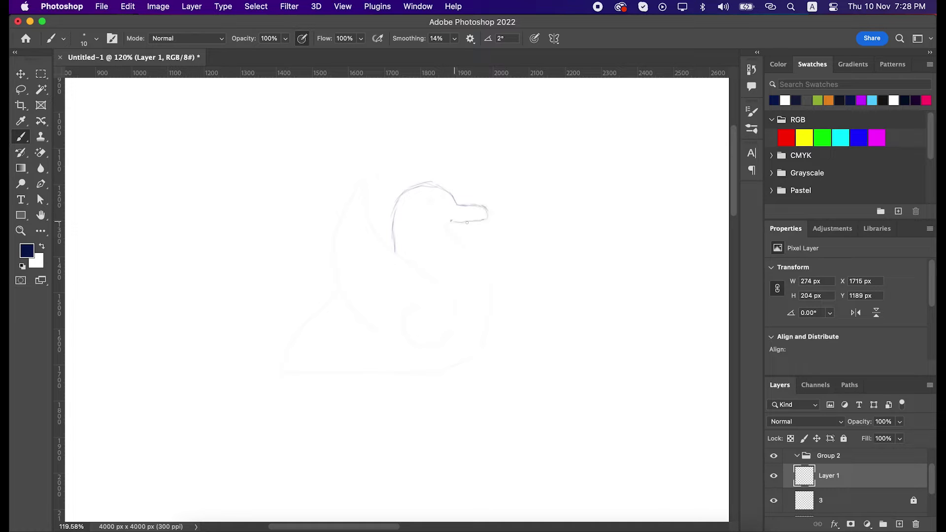
# Trace the raised-wing duck's beak-to-neck line, bottom edge and left wing edge, then hide the side panels.
pyautogui.moveTo(464, 255); pyautogui.dragTo(487, 290)
pyautogui.moveTo(434, 372)
pyautogui.mouseDown()
pyautogui.moveTo(322, 372)
pyautogui.moveTo(387, 371)
pyautogui.moveTo(311, 319)
pyautogui.mouseUp()
pyautogui.moveTo(331, 239); pyautogui.dragTo(354, 319)
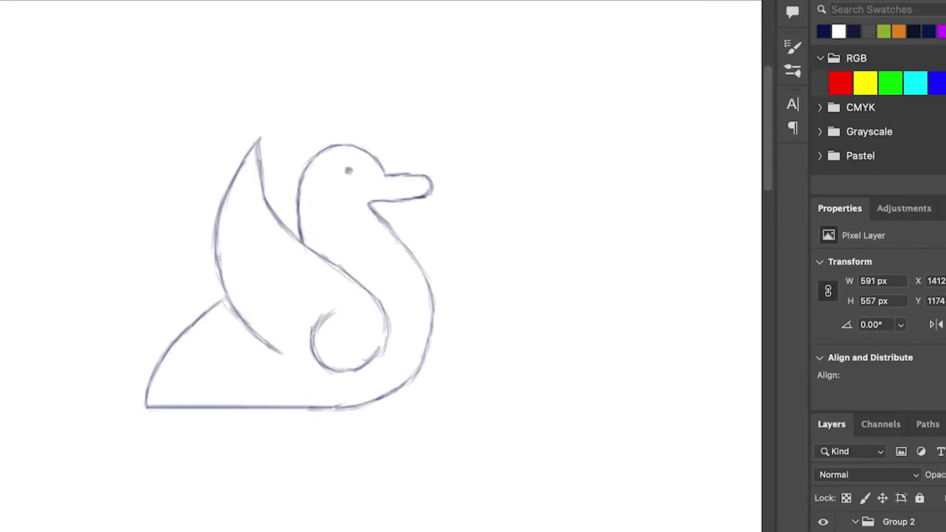
pyautogui.press('Tab')
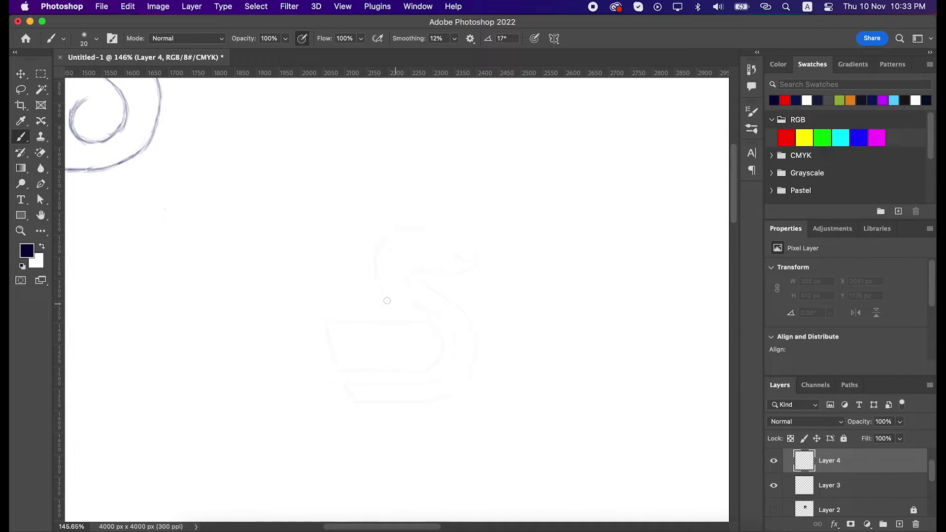
# Ink the swan's neck, head and inner neck line, undoing the boat-edge stroke.
pyautogui.moveTo(379, 287)
pyautogui.mouseDown()
pyautogui.moveTo(395, 235)
pyautogui.moveTo(411, 228)
pyautogui.moveTo(471, 261)
pyautogui.moveTo(470, 271)
pyautogui.moveTo(425, 275)
pyautogui.moveTo(470, 327)
pyautogui.moveTo(475, 348)
pyautogui.moveTo(457, 389)
pyautogui.moveTo(436, 403)
pyautogui.moveTo(353, 407)
pyautogui.moveTo(344, 388)
pyautogui.moveTo(435, 381)
pyautogui.mouseUp()
pyautogui.moveTo(453, 346); pyautogui.dragTo(454, 340)
pyautogui.moveTo(375, 276); pyautogui.dragTo(427, 313)
pyautogui.moveTo(322, 325)
pyautogui.mouseDown()
pyautogui.moveTo(336, 353)
pyautogui.moveTo(419, 372)
pyautogui.moveTo(408, 323)
pyautogui.moveTo(440, 355)
pyautogui.moveTo(413, 377)
pyautogui.moveTo(477, 340)
pyautogui.mouseUp()
pyautogui.press('cmd+z')
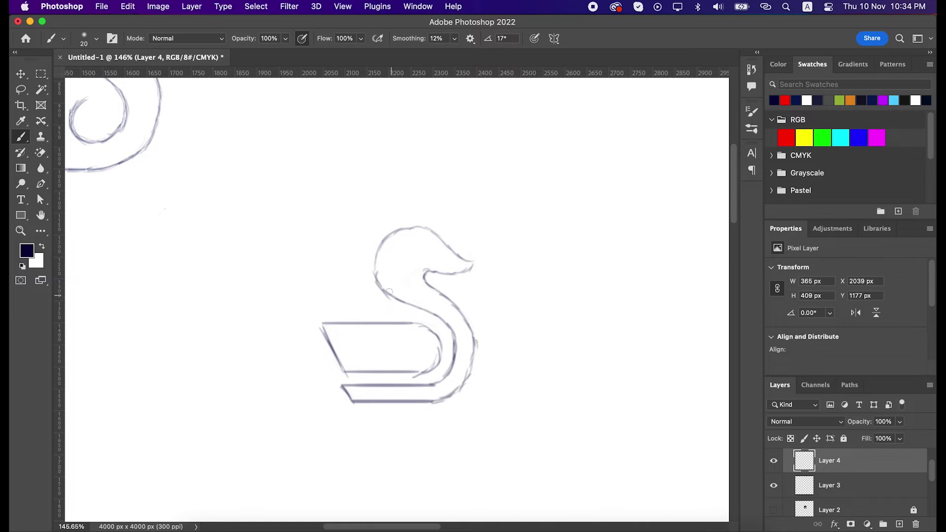
# Retrace the swan's head, beak and body curve, undo stray strokes, and circle it in red.
pyautogui.moveTo(386, 286)
pyautogui.mouseDown()
pyautogui.moveTo(385, 256)
pyautogui.moveTo(418, 226)
pyautogui.mouseUp()
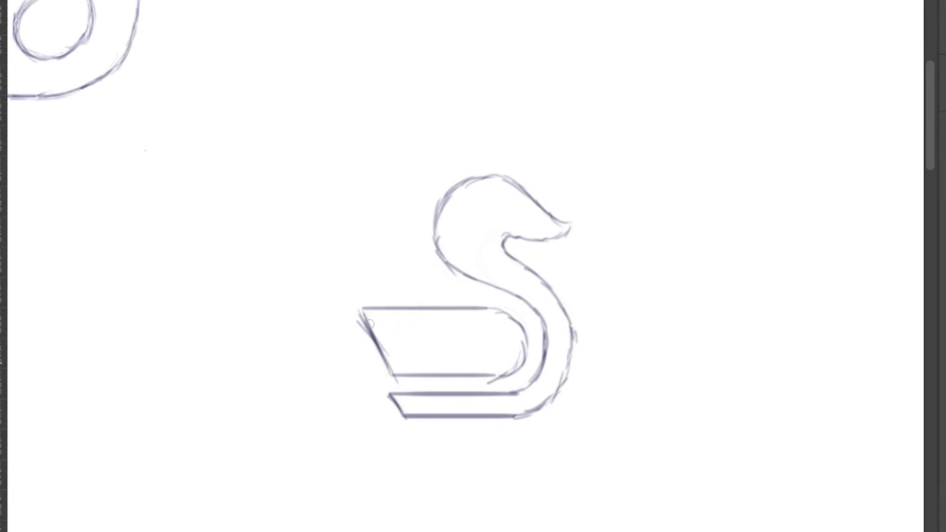
pyautogui.moveTo(397, 324); pyautogui.dragTo(436, 342)
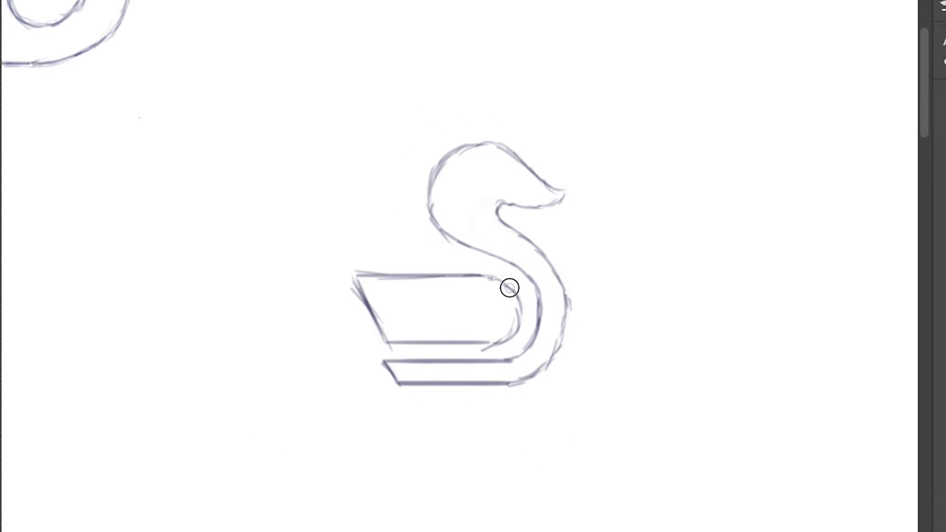
pyautogui.moveTo(510, 301)
pyautogui.mouseDown()
pyautogui.moveTo(513, 337)
pyautogui.moveTo(495, 342)
pyautogui.mouseUp()
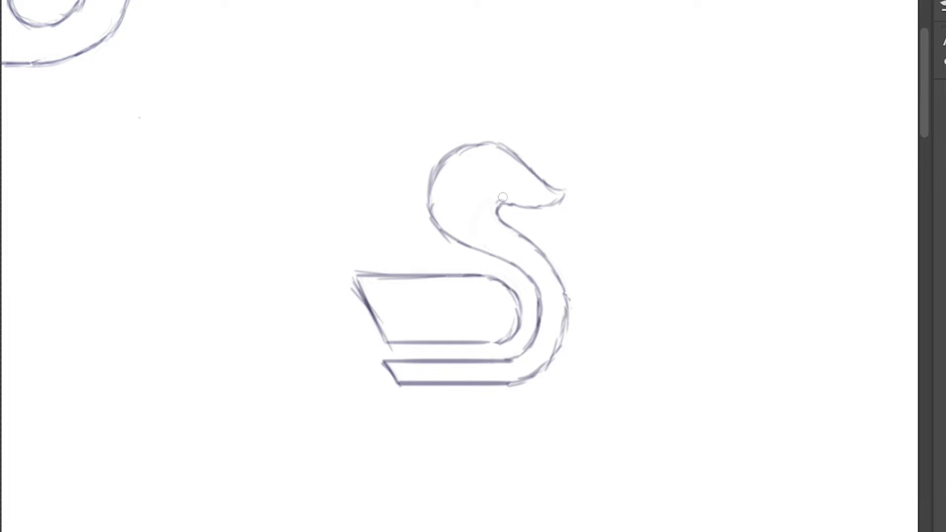
pyautogui.moveTo(498, 196); pyautogui.dragTo(564, 192)
pyautogui.moveTo(434, 205)
pyautogui.mouseDown()
pyautogui.moveTo(484, 253)
pyautogui.moveTo(463, 233)
pyautogui.mouseUp()
pyautogui.moveTo(354, 407); pyautogui.dragTo(349, 391)
pyautogui.moveTo(427, 270)
pyautogui.mouseDown()
pyautogui.moveTo(416, 272)
pyautogui.moveTo(411, 296)
pyautogui.moveTo(424, 301)
pyautogui.moveTo(416, 295)
pyautogui.mouseUp()
pyautogui.press('super+z')
pyautogui.press('super+z')
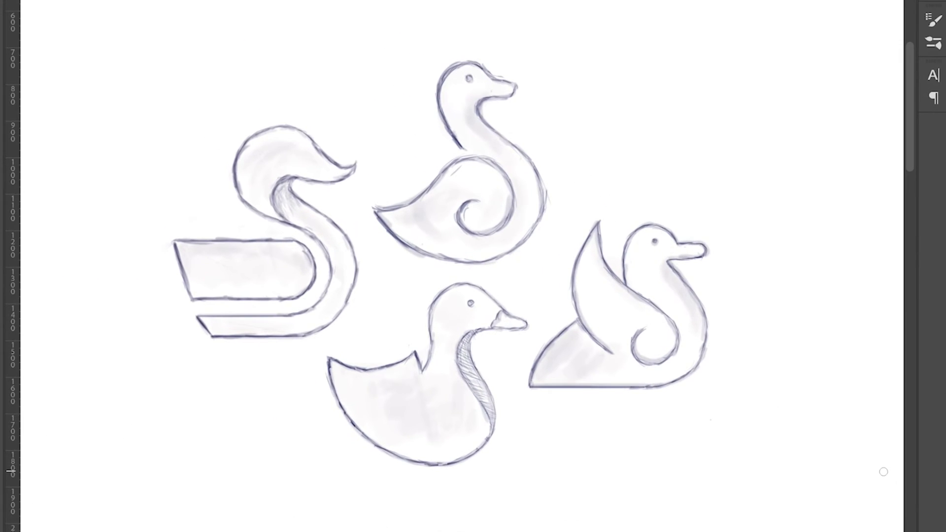
pyautogui.moveTo(135, 194)
pyautogui.mouseDown()
pyautogui.moveTo(162, 148)
pyautogui.moveTo(409, 179)
pyautogui.moveTo(255, 427)
pyautogui.moveTo(144, 202)
pyautogui.mouseUp()
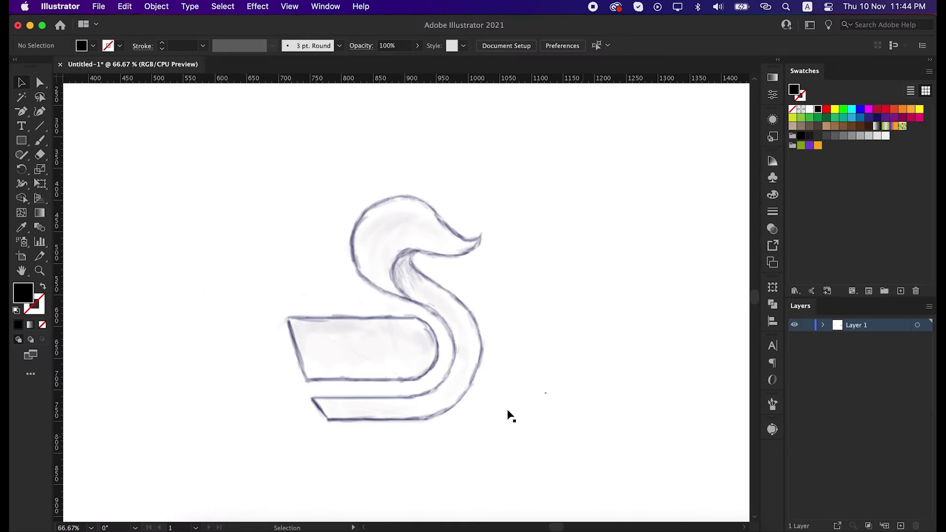
# Place the swan sketch on the artboard and set its opacity to 50%.
pyautogui.moveTo(511, 416); pyautogui.dragTo(421, 387)
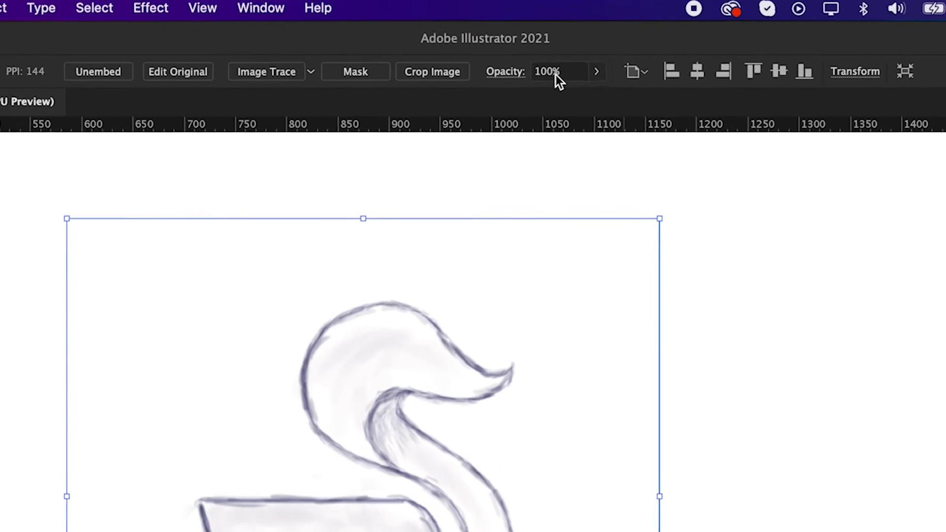
pyautogui.click(509, 46)
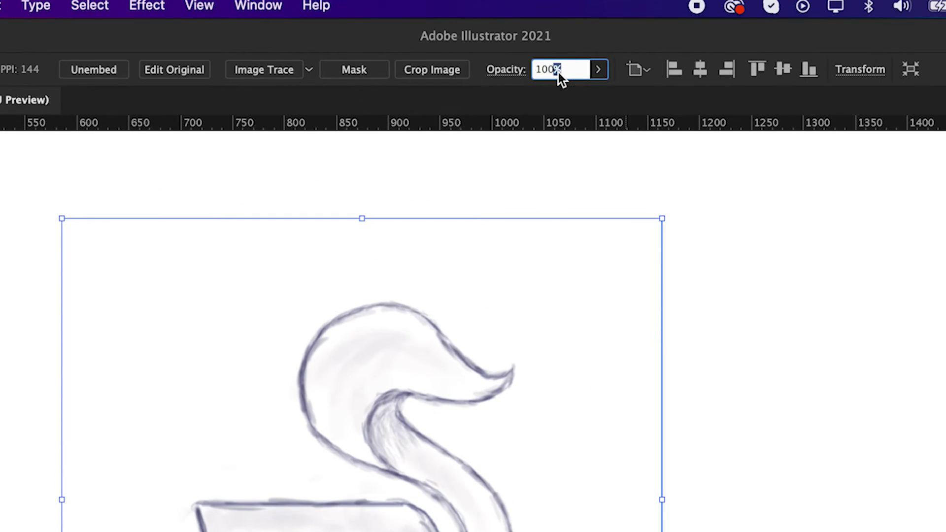
pyautogui.write('50')
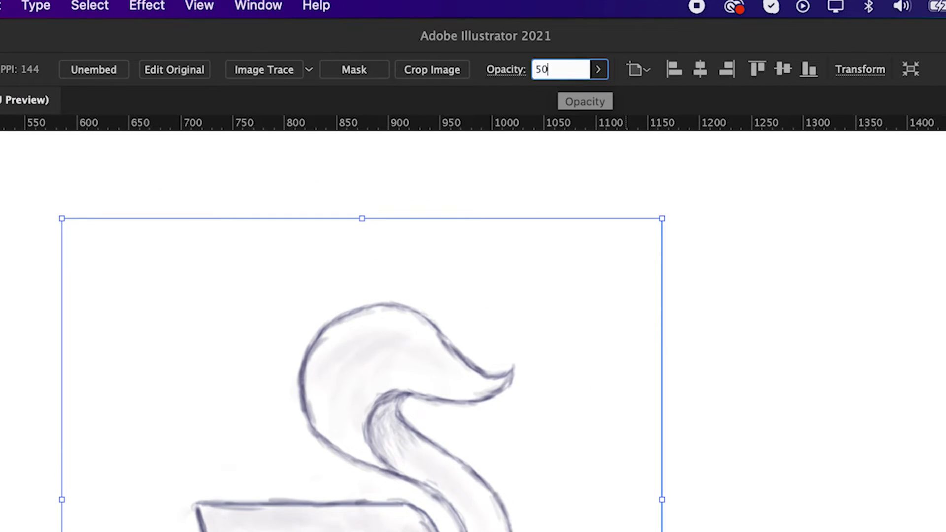
pyautogui.press('Return')
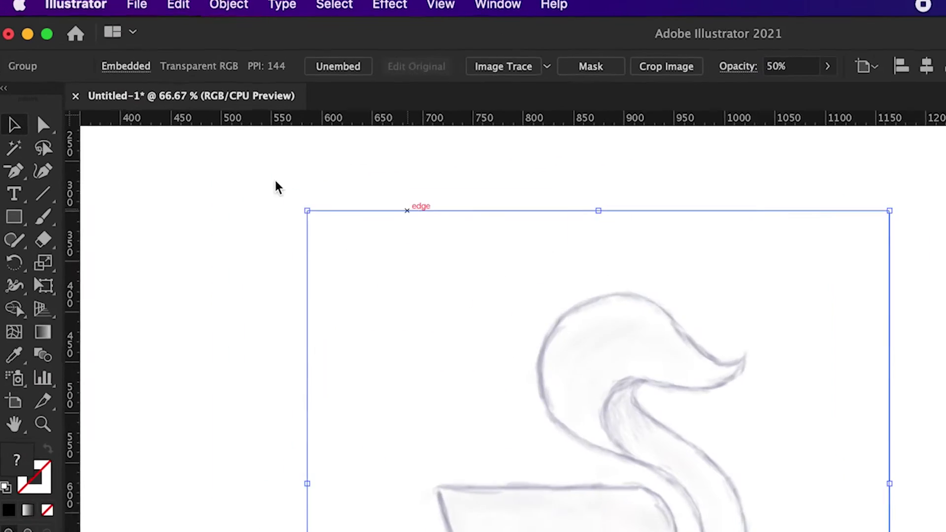
pyautogui.click(232, 12)
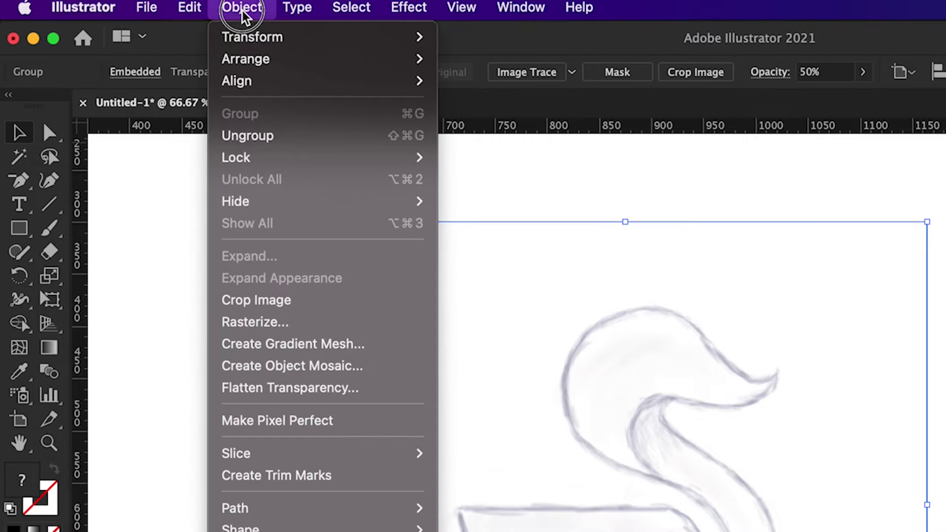
# Lock the sketch, add a new layer, and set the fill to dark red #932424.
pyautogui.moveTo(271, 156)
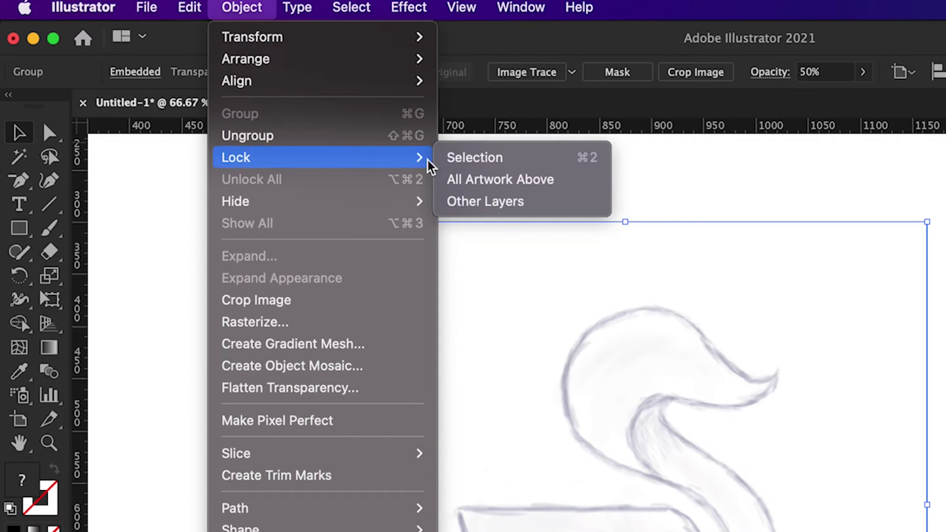
pyautogui.click(455, 159)
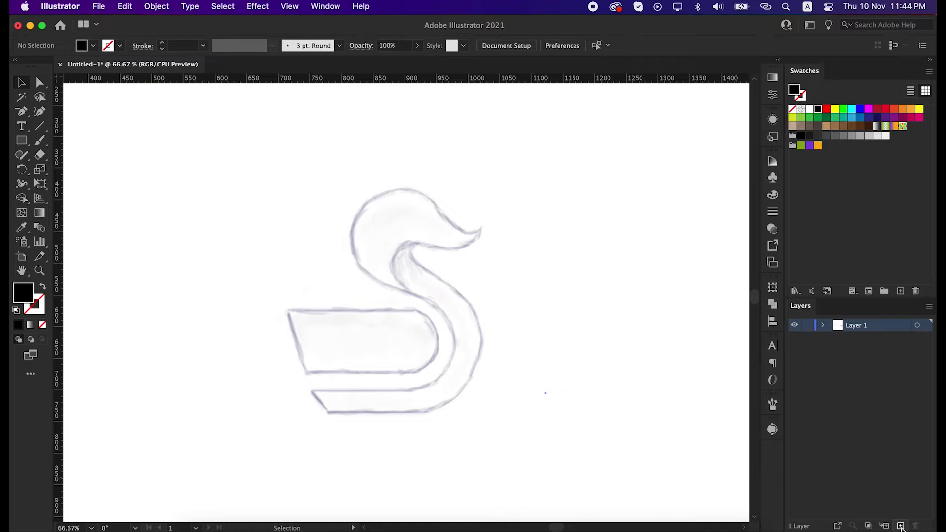
pyautogui.click(902, 526)
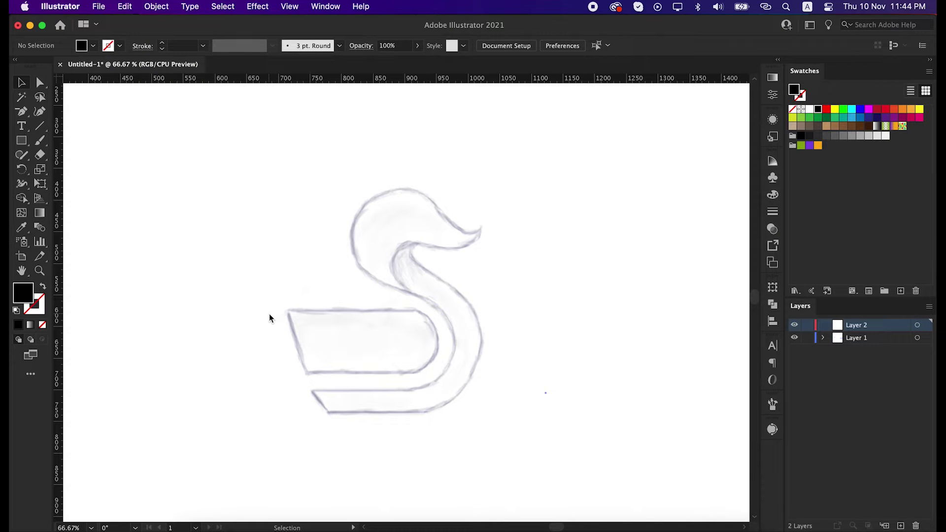
pyautogui.doubleClick(23, 293)
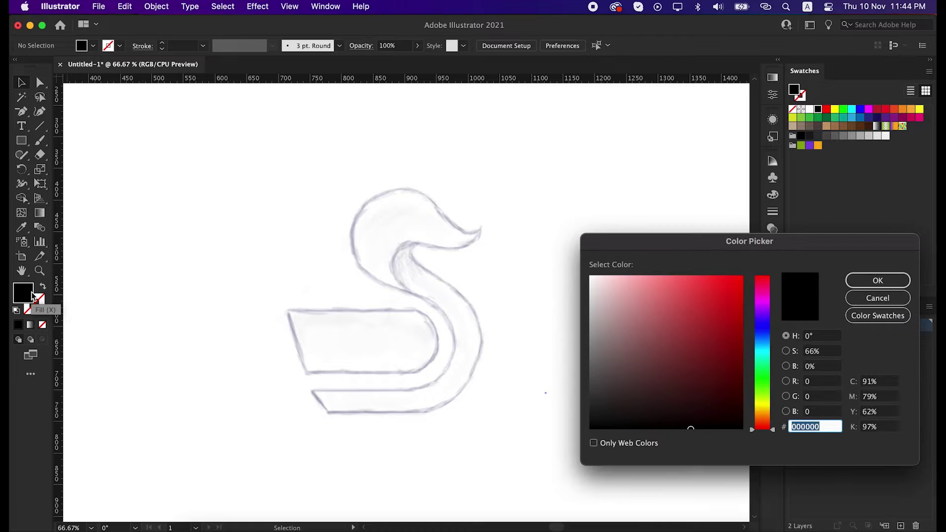
pyautogui.click(706, 341)
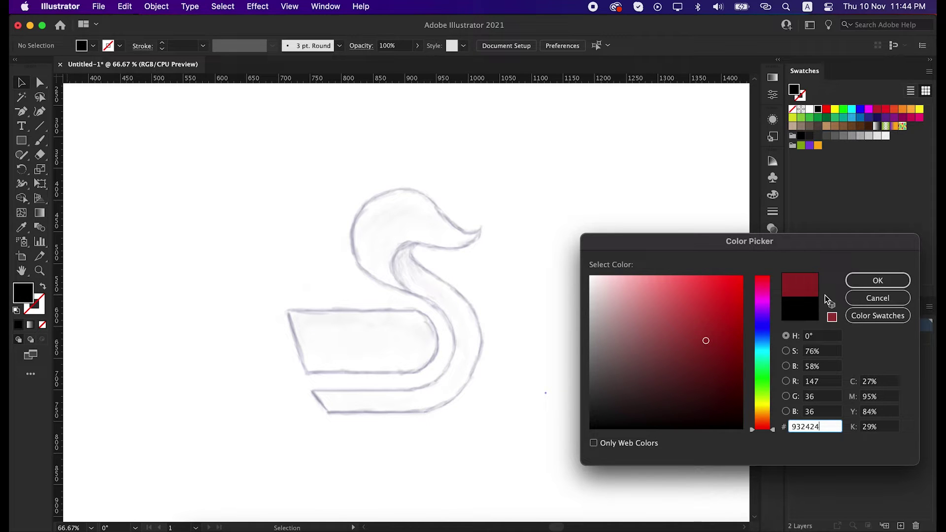
pyautogui.click(857, 280)
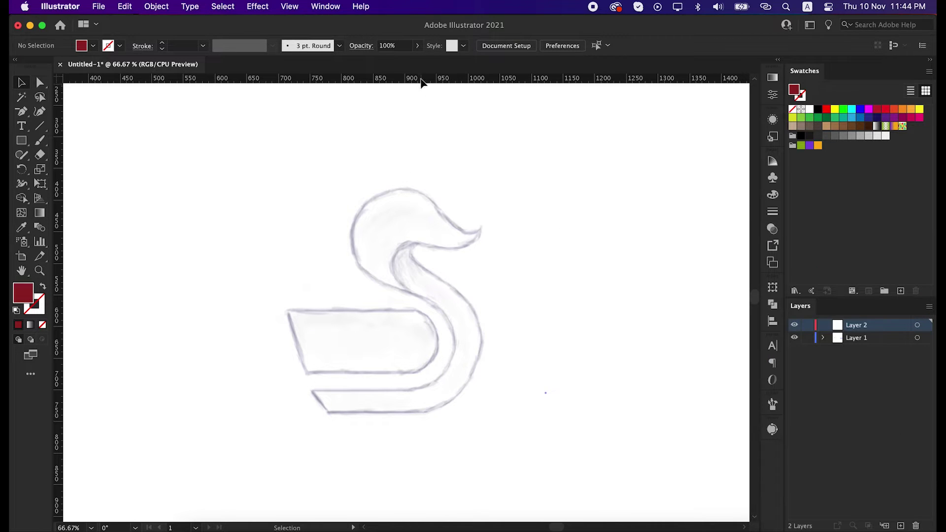
# Drag three horizontal guides onto the boat base's top and bottom edges.
pyautogui.moveTo(421, 82); pyautogui.dragTo(365, 407)
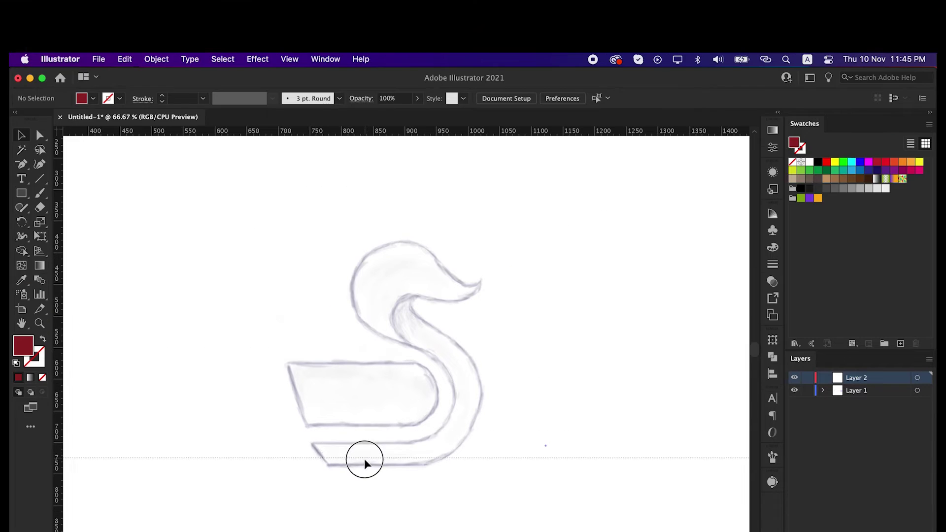
pyautogui.moveTo(365, 460); pyautogui.dragTo(362, 466)
pyautogui.moveTo(353, 520); pyautogui.dragTo(352, 520)
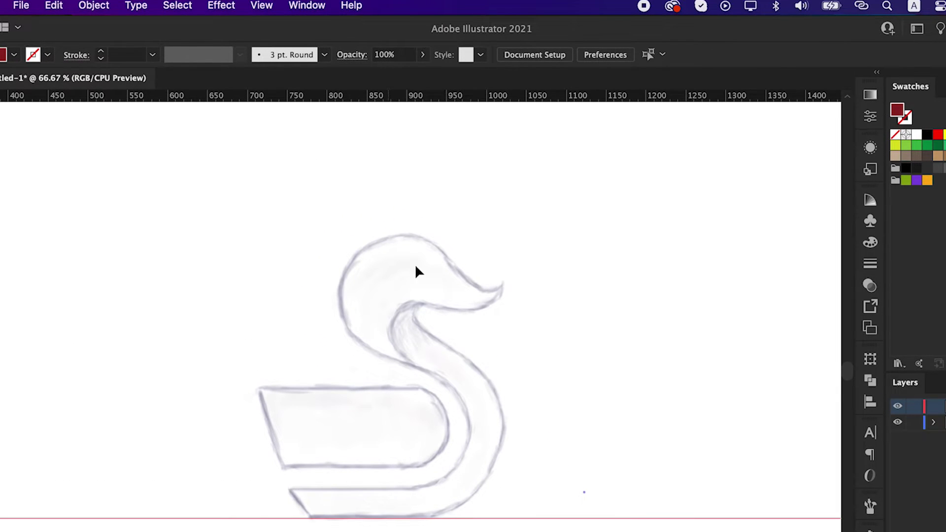
pyautogui.moveTo(456, 99); pyautogui.dragTo(342, 490)
pyautogui.moveTo(477, 98); pyautogui.dragTo(370, 467)
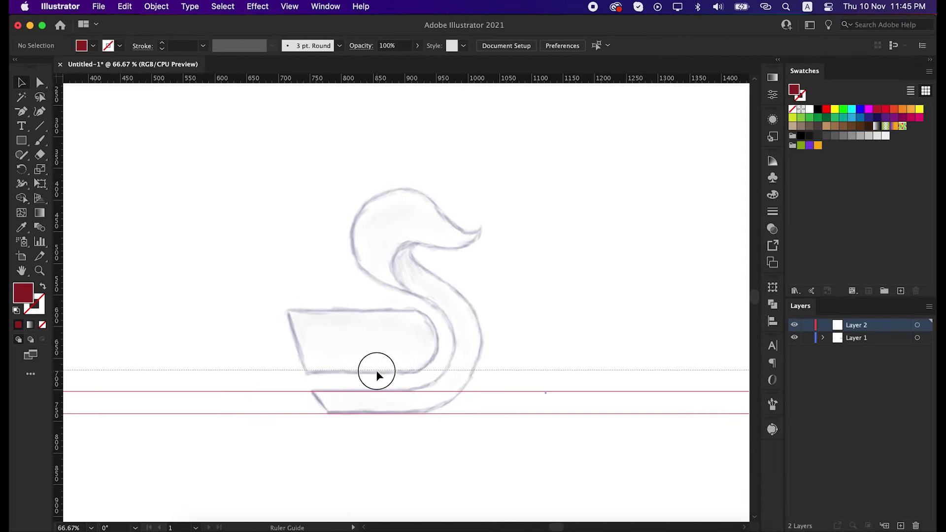
pyautogui.moveTo(377, 374); pyautogui.dragTo(377, 374)
pyautogui.click(377, 338)
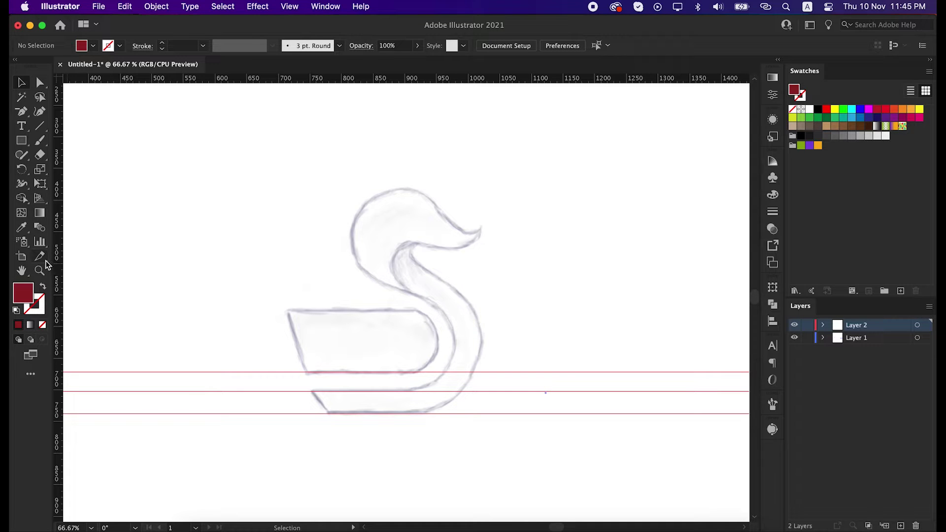
# Draw red measuring rectangles, move them to the body top and rotate them to 225°.
pyautogui.moveTo(22, 140); pyautogui.dragTo(58, 144)
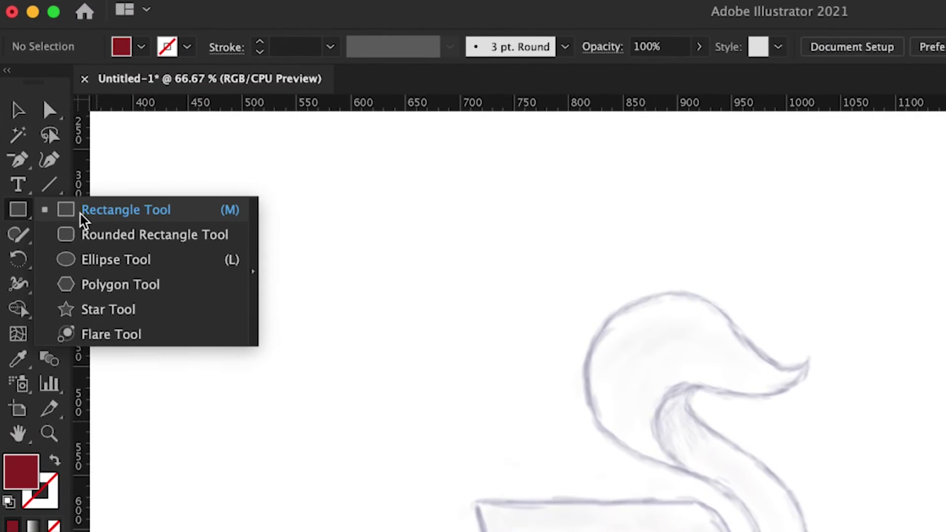
pyautogui.moveTo(82, 215); pyautogui.dragTo(85, 207)
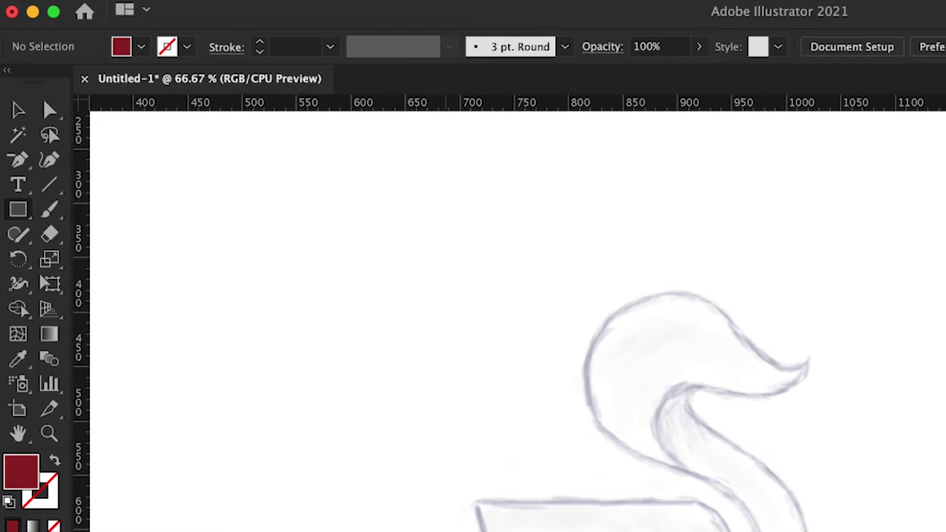
pyautogui.moveTo(269, 373); pyautogui.dragTo(316, 414)
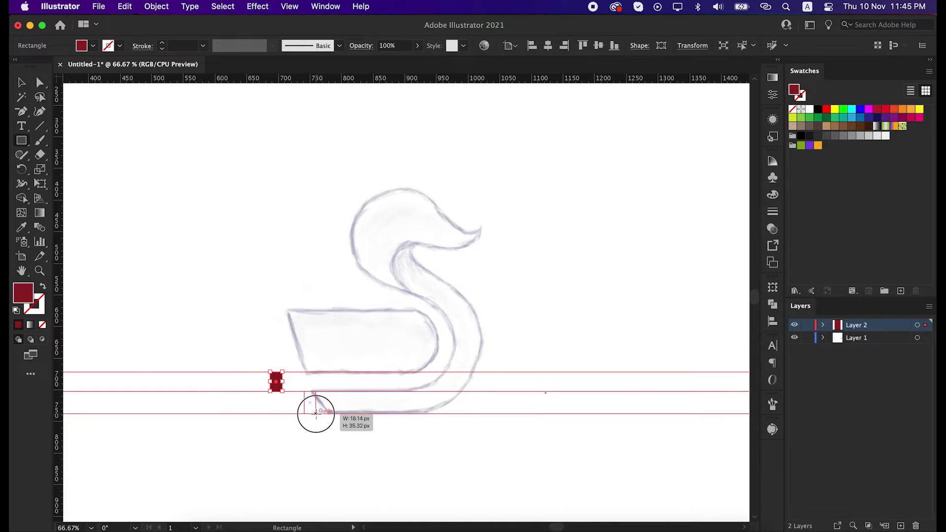
pyautogui.press('v')
pyautogui.click(302, 446)
pyautogui.moveTo(246, 341); pyautogui.dragTo(375, 330)
pyautogui.moveTo(429, 349); pyautogui.dragTo(429, 321)
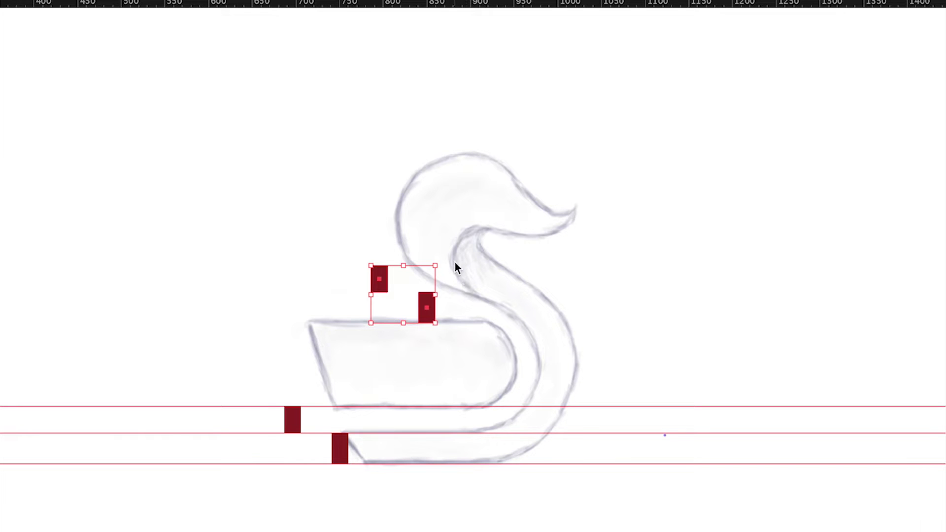
pyautogui.press('r')
pyautogui.moveTo(445, 260); pyautogui.dragTo(317, 386)
pyautogui.click(615, 359)
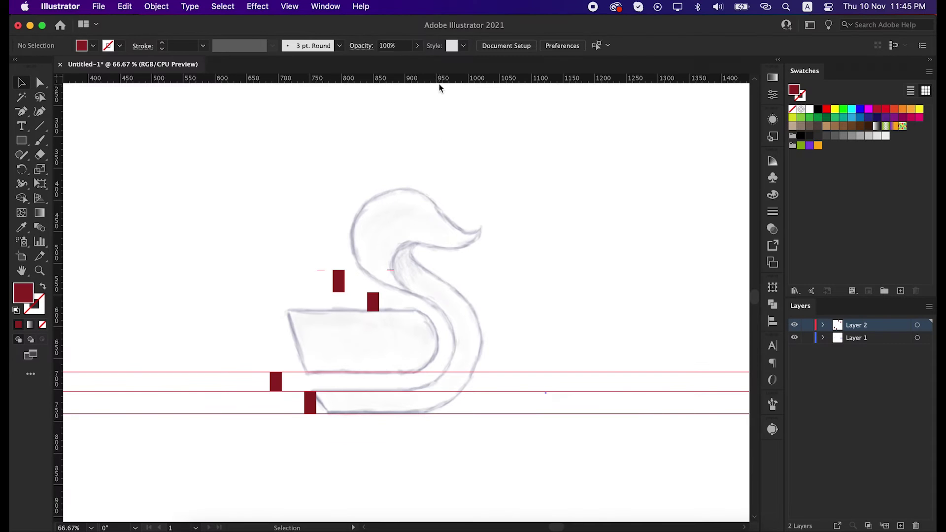
# Add guides at the body's top edge and across the neck, then delete the four rectangles.
pyautogui.moveTo(441, 79); pyautogui.dragTo(373, 312)
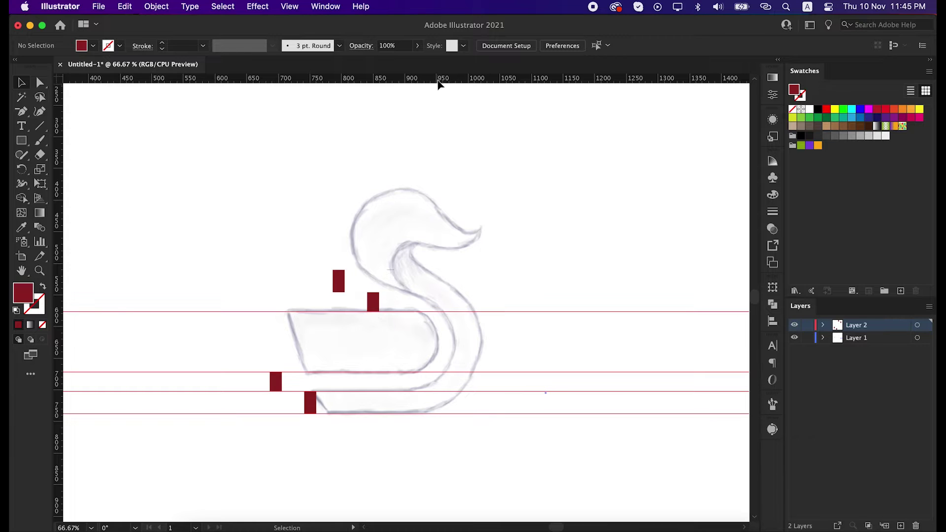
pyautogui.moveTo(440, 83); pyautogui.dragTo(374, 292)
pyautogui.moveTo(418, 80); pyautogui.dragTo(343, 270)
pyautogui.moveTo(247, 259); pyautogui.dragTo(406, 468)
pyautogui.press('Delete')
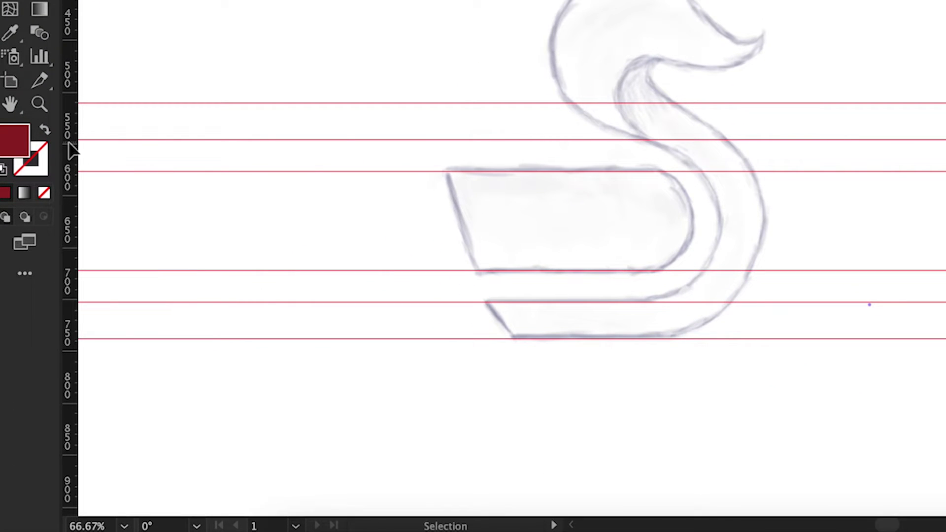
# Add a vertical guide and place an upright red rectangle against the duck's neck.
pyautogui.moveTo(70, 144); pyautogui.dragTo(765, 226)
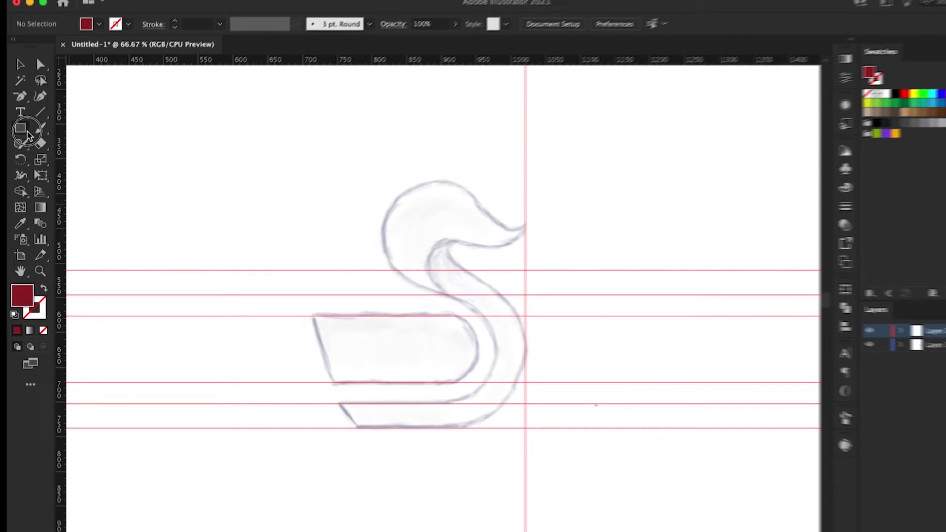
pyautogui.moveTo(21, 140); pyautogui.dragTo(61, 146)
pyautogui.moveTo(72, 103); pyautogui.dragTo(71, 103)
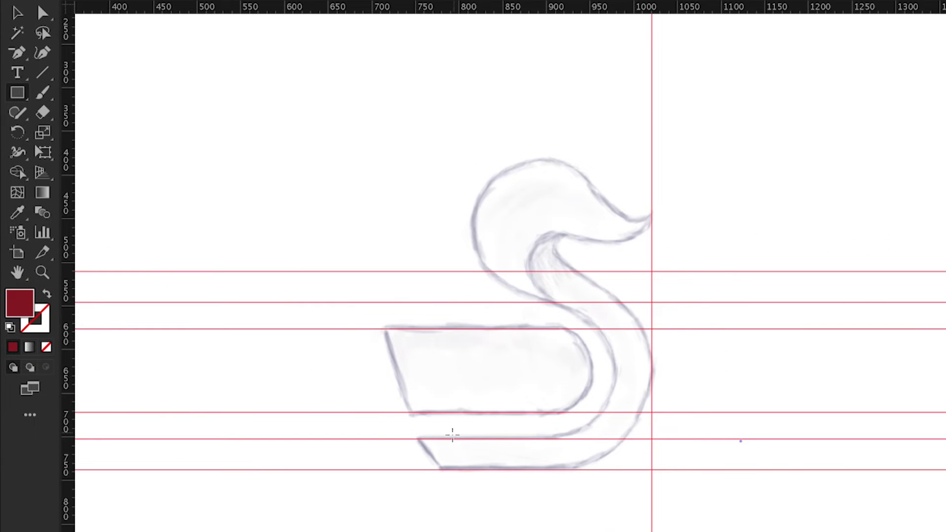
pyautogui.moveTo(445, 439); pyautogui.dragTo(597, 473)
pyautogui.moveTo(444, 418); pyautogui.dragTo(422, 323)
pyautogui.press('v')
pyautogui.moveTo(390, 418); pyautogui.dragTo(470, 370)
# Add a vertical guide at the red rectangle's left edge, then delete the rectangle.
pyautogui.moveTo(59, 283); pyautogui.dragTo(456, 341)
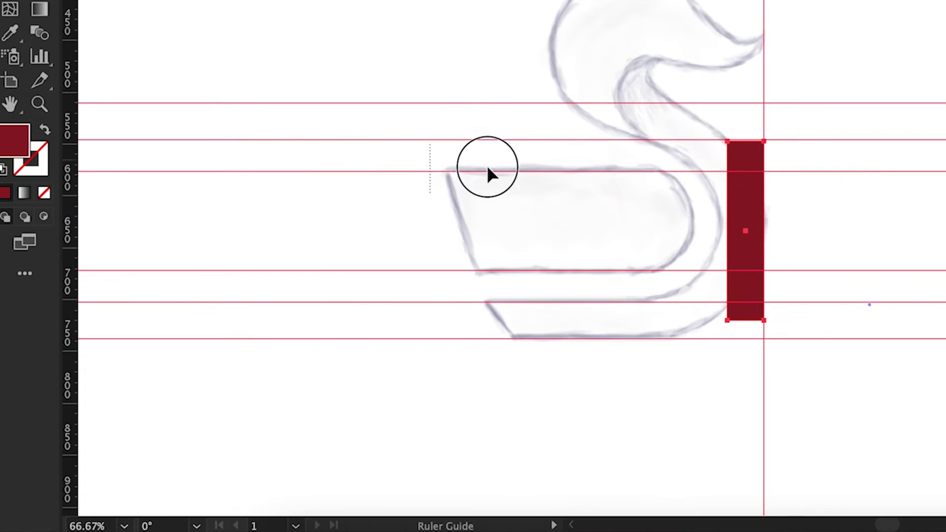
pyautogui.moveTo(721, 217); pyautogui.dragTo(727, 215)
pyautogui.press('Delete')
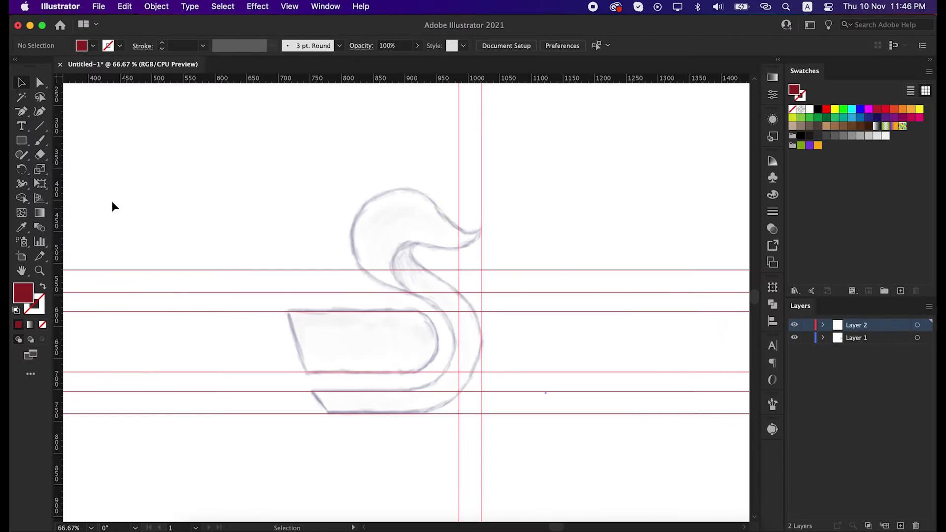
pyautogui.moveTo(22, 141); pyautogui.dragTo(54, 140)
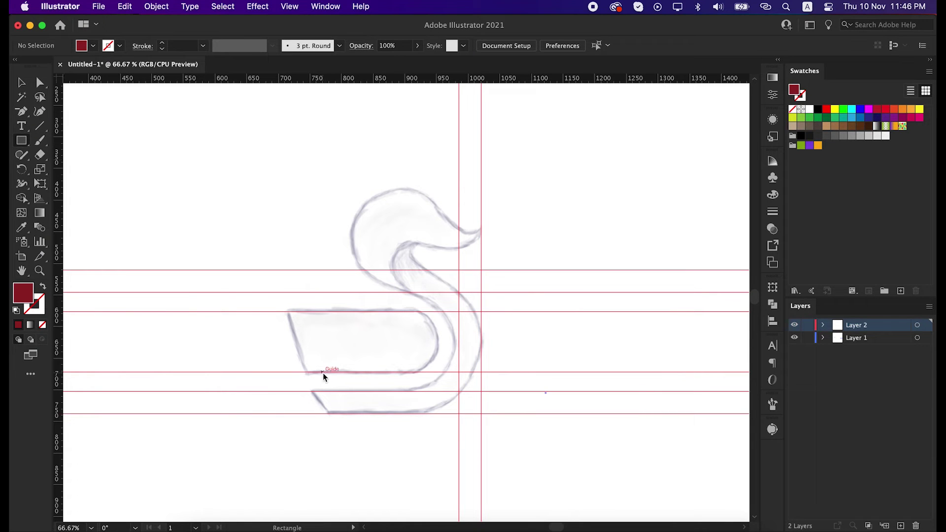
pyautogui.moveTo(322, 372); pyautogui.dragTo(439, 293)
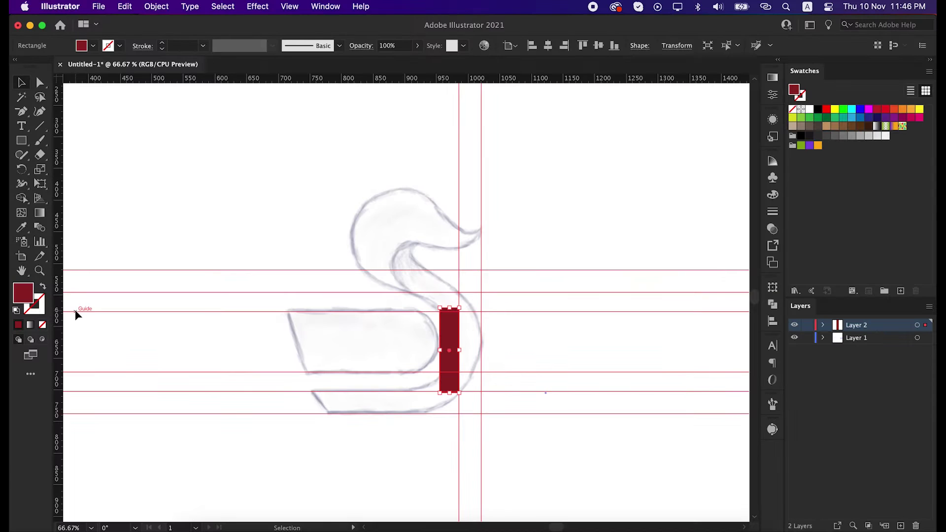
pyautogui.moveTo(64, 311); pyautogui.dragTo(440, 349)
pyautogui.press('Delete')
pyautogui.click(532, 344)
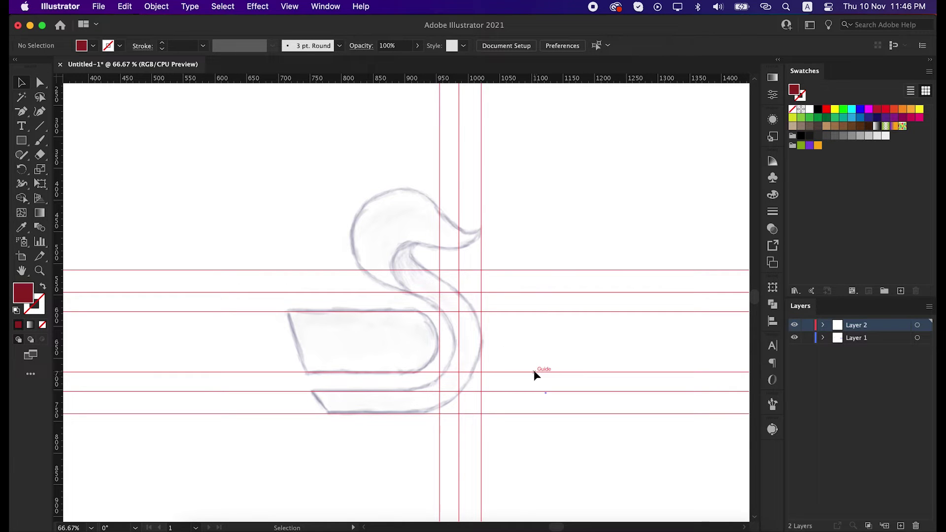
# Set the fill to black and draw the bottom bar between the lower guides at 50% opacity.
pyautogui.doubleClick(29, 295)
pyautogui.moveTo(685, 327); pyautogui.dragTo(593, 439)
pyautogui.click(871, 281)
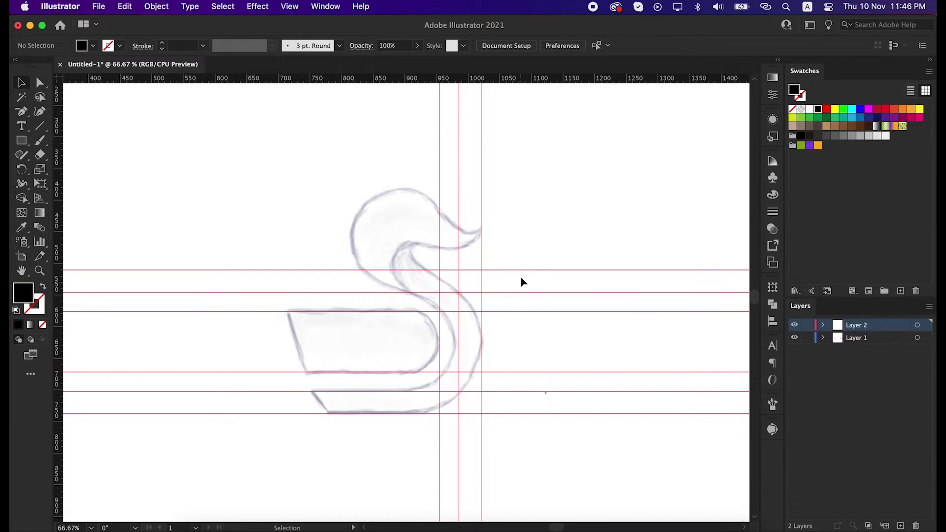
pyautogui.moveTo(26, 141); pyautogui.dragTo(47, 143)
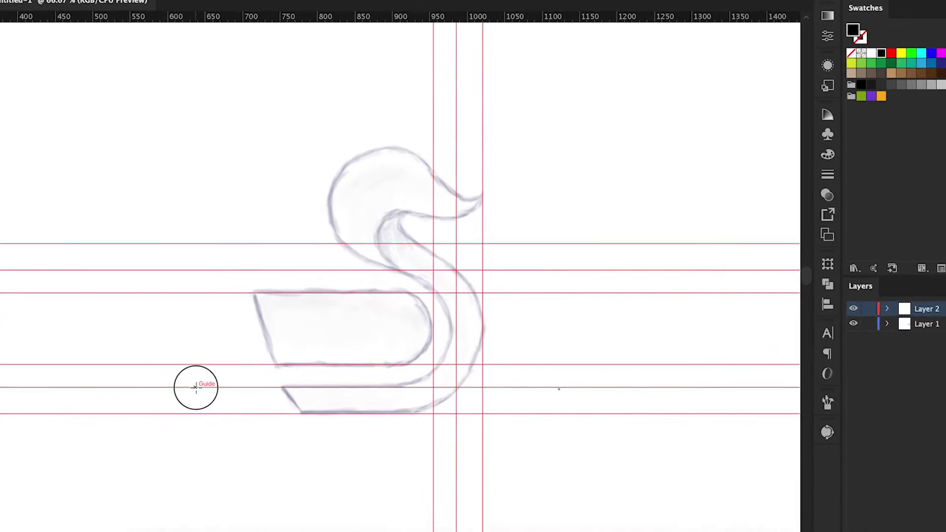
pyautogui.moveTo(196, 388); pyautogui.dragTo(484, 403)
pyautogui.click(394, 45)
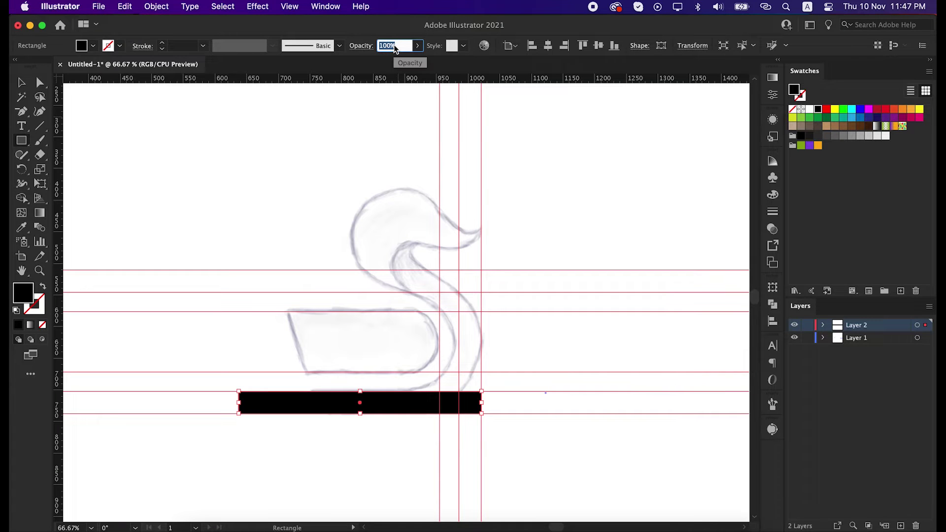
pyautogui.write('50')
pyautogui.press('Return')
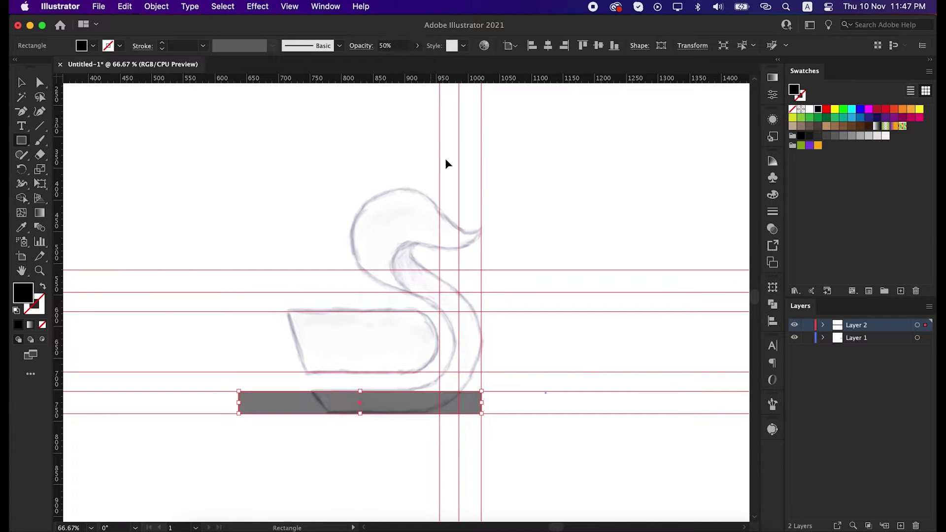
pyautogui.press('v')
pyautogui.click(512, 270)
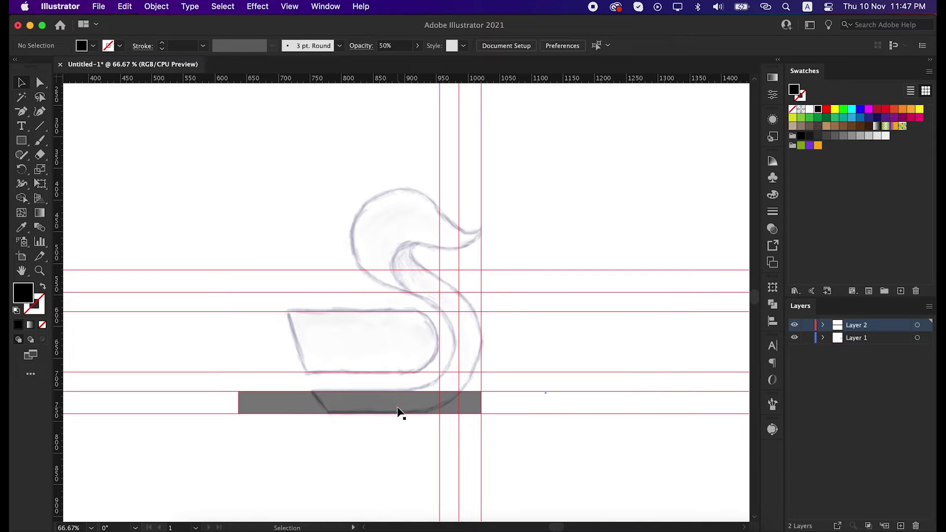
# Draw the upper bar and the vertical neck bar, eyedropping the 50% grey fill onto them.
pyautogui.click(21, 141)
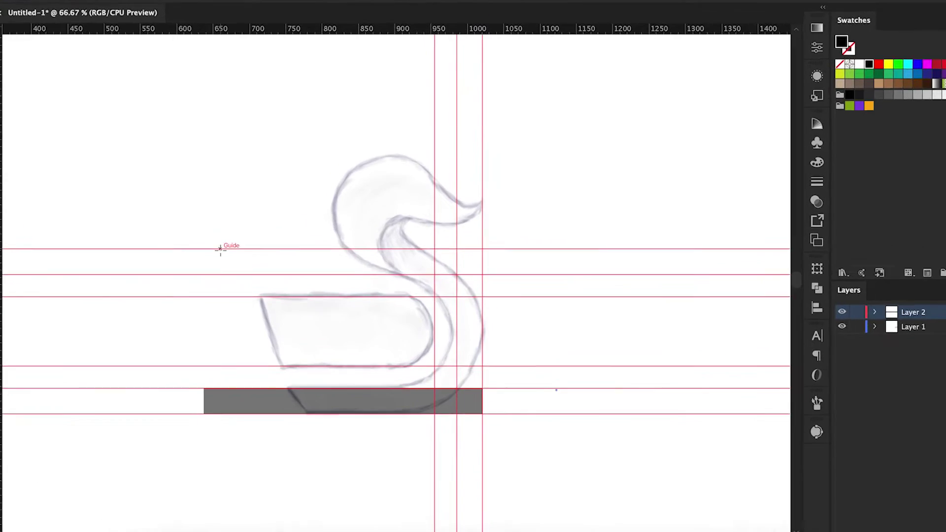
pyautogui.moveTo(251, 269); pyautogui.dragTo(464, 289)
pyautogui.moveTo(462, 227); pyautogui.dragTo(485, 233)
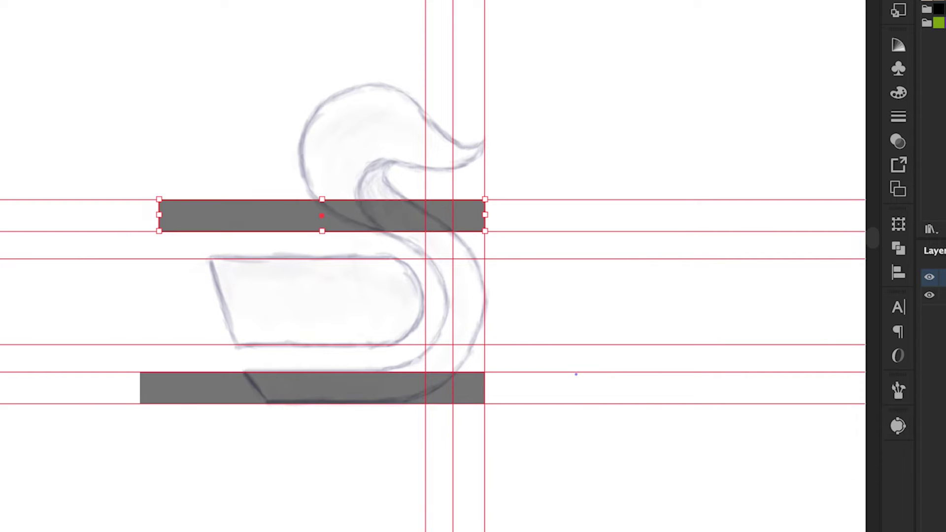
pyautogui.click(370, 5)
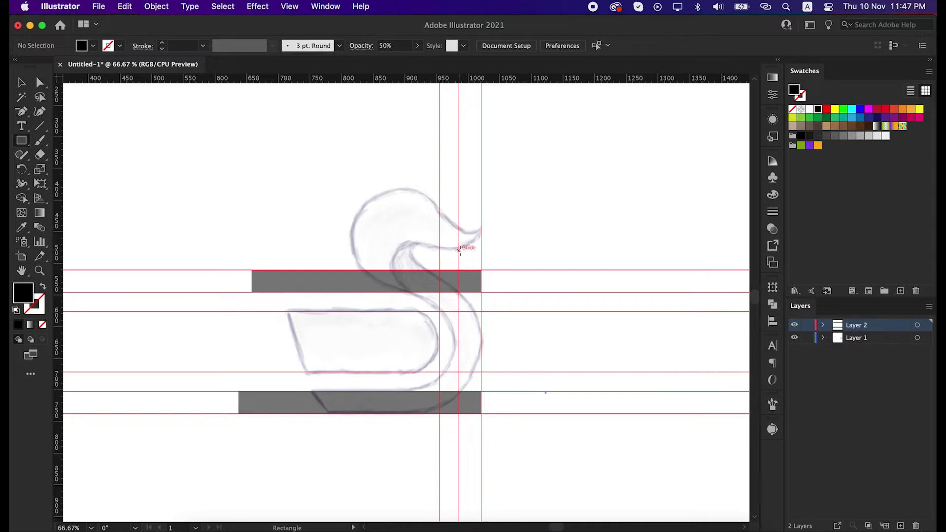
pyautogui.moveTo(458, 250); pyautogui.dragTo(481, 470)
pyautogui.press('v')
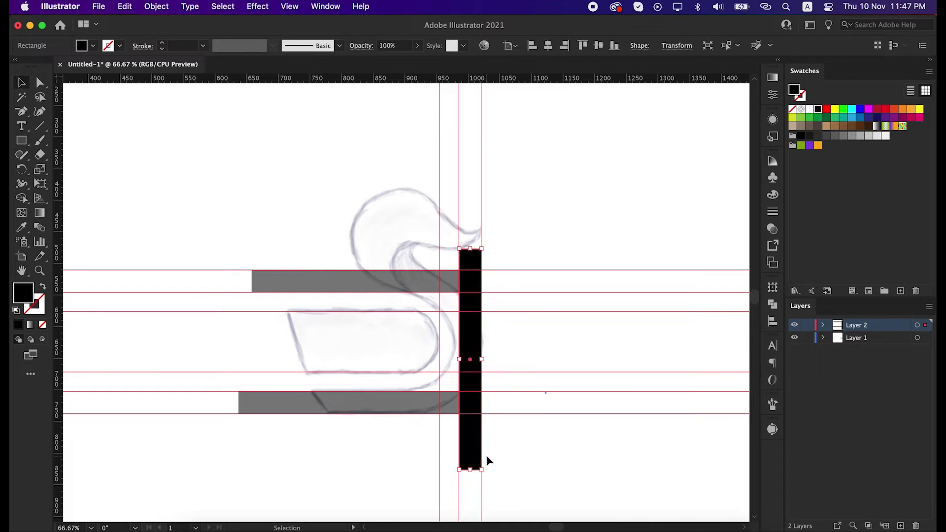
pyautogui.press('i')
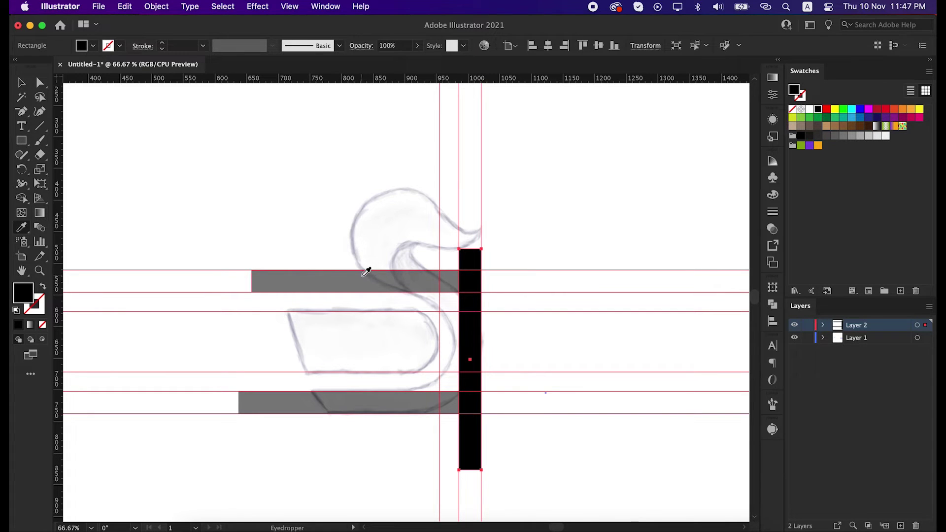
pyautogui.click(367, 271)
pyautogui.press('v')
pyautogui.click(360, 211)
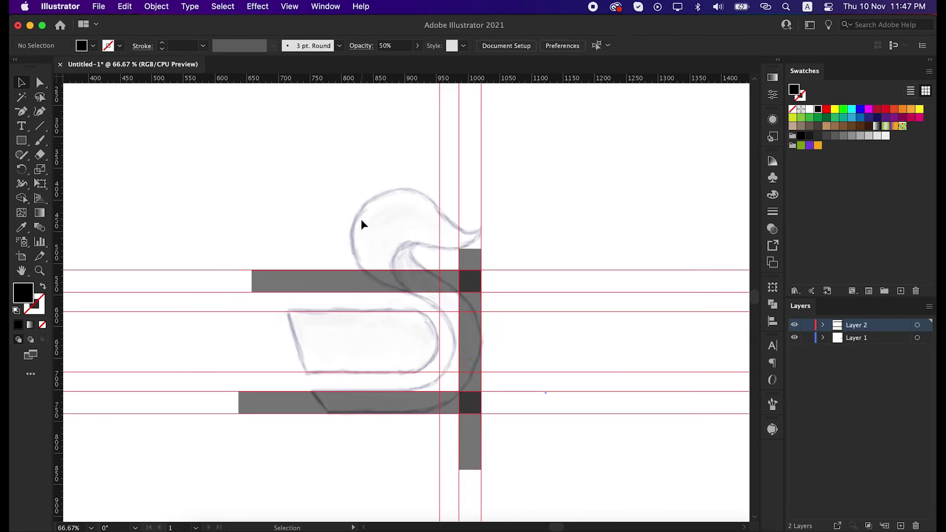
# Cut away the bar overhangs with Shape Builder and unite the three bars with Pathfinder.
pyautogui.press('super+semicolon')
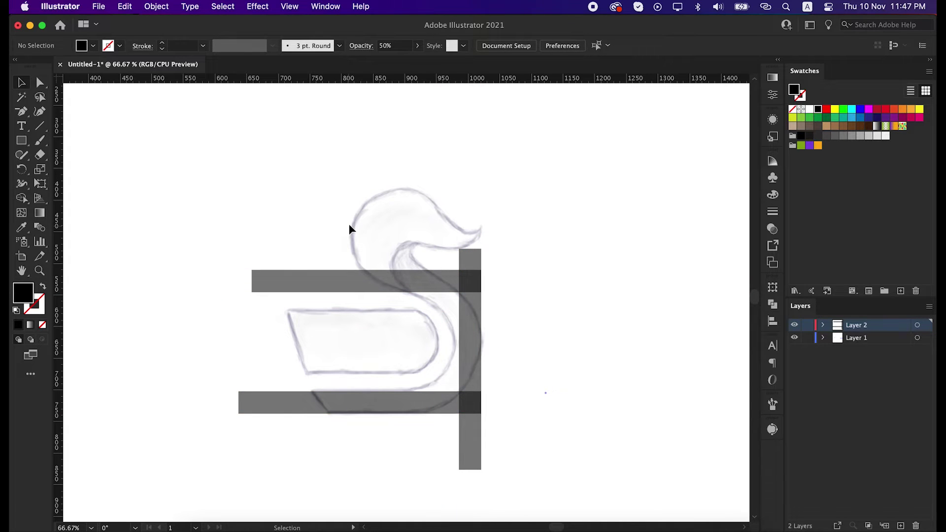
pyautogui.moveTo(346, 206); pyautogui.dragTo(545, 445)
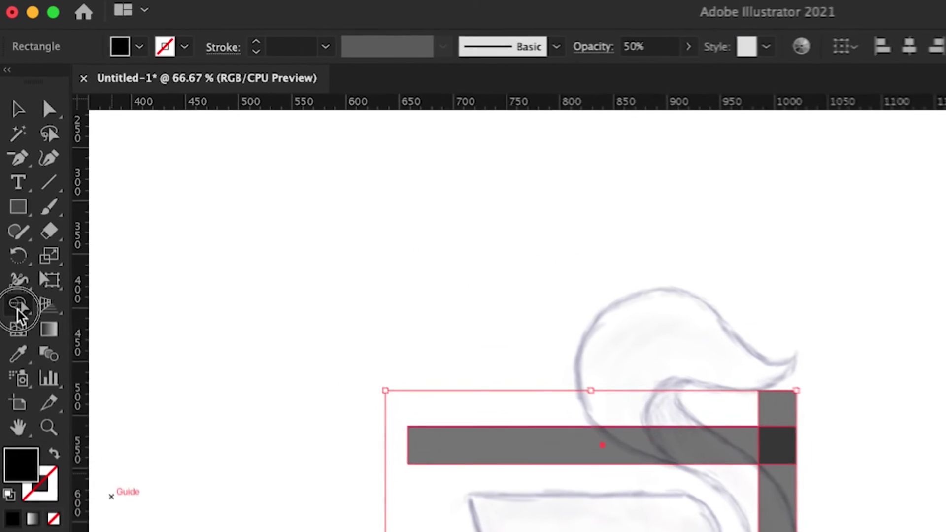
pyautogui.click(21, 199)
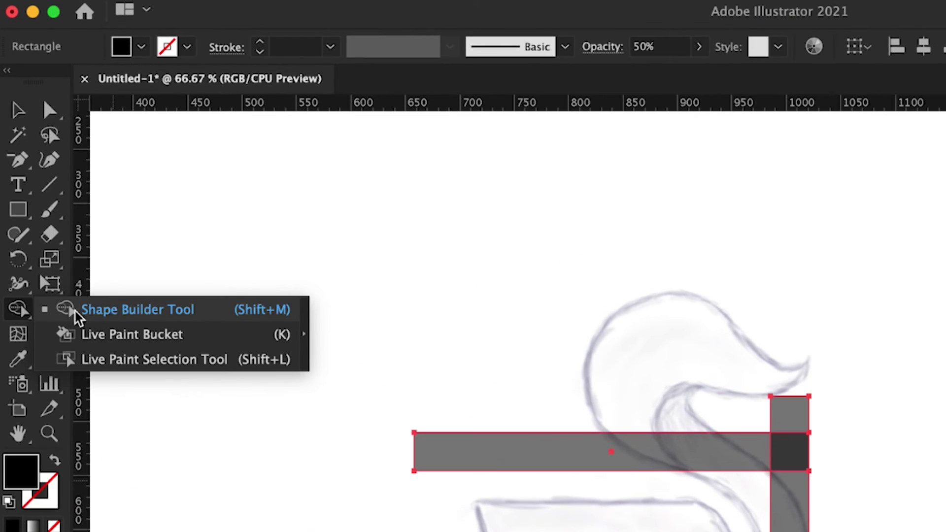
pyautogui.click(101, 310)
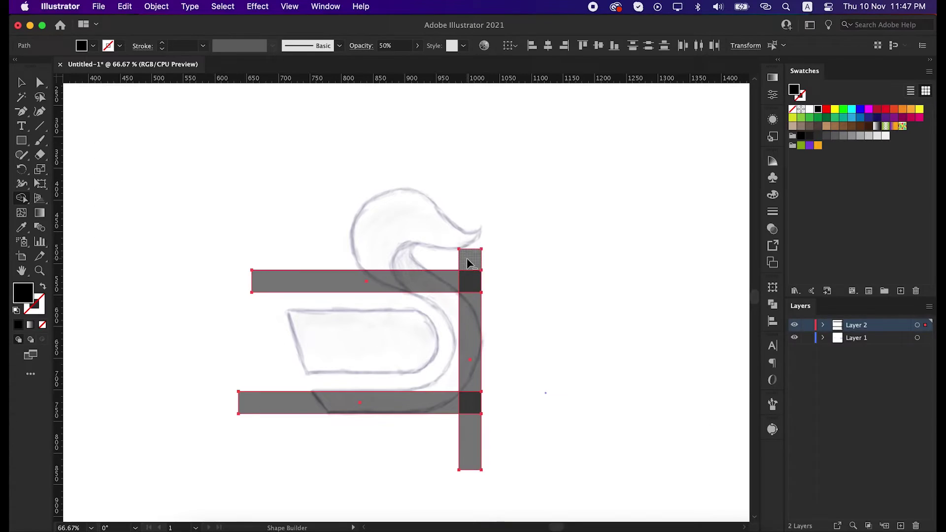
pyautogui.keyDown('alt'); pyautogui.click(469, 262); pyautogui.keyUp('alt')
pyautogui.keyDown('alt'); pyautogui.click(473, 433); pyautogui.keyUp('alt')
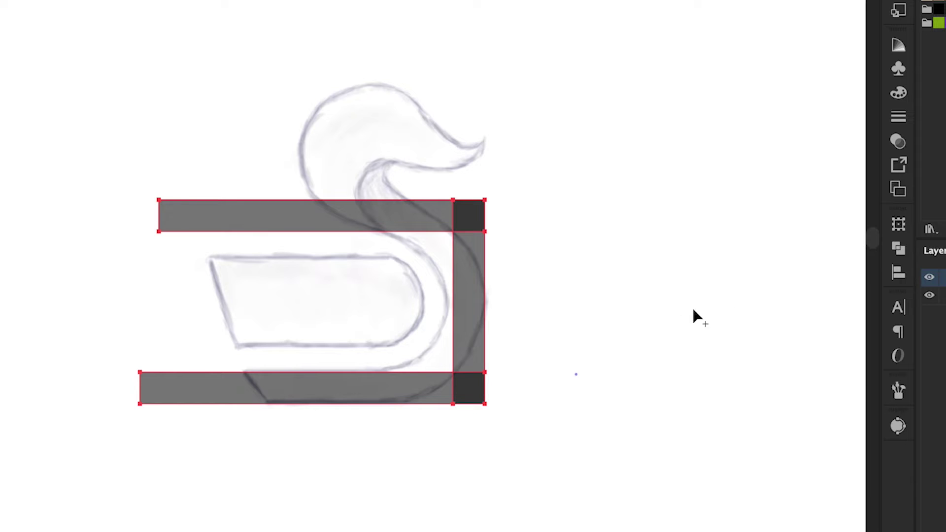
pyautogui.click(897, 249)
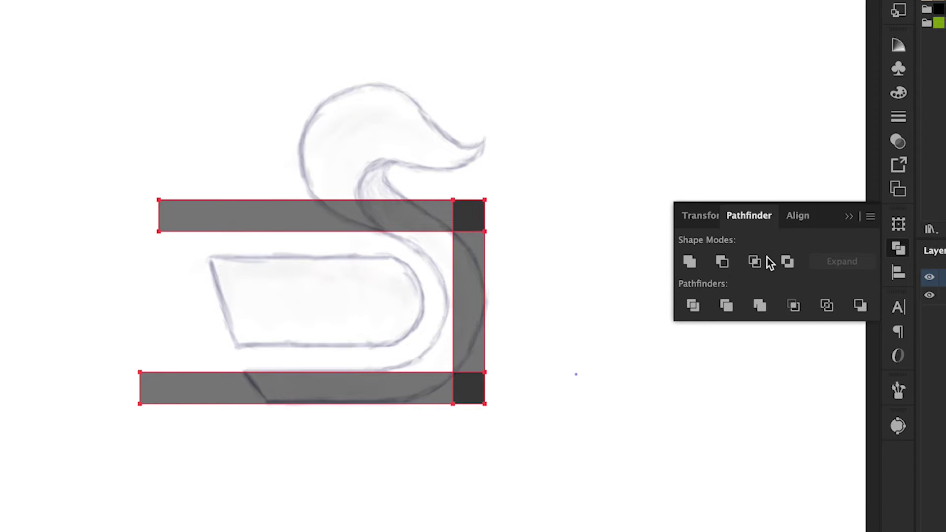
pyautogui.click(690, 262)
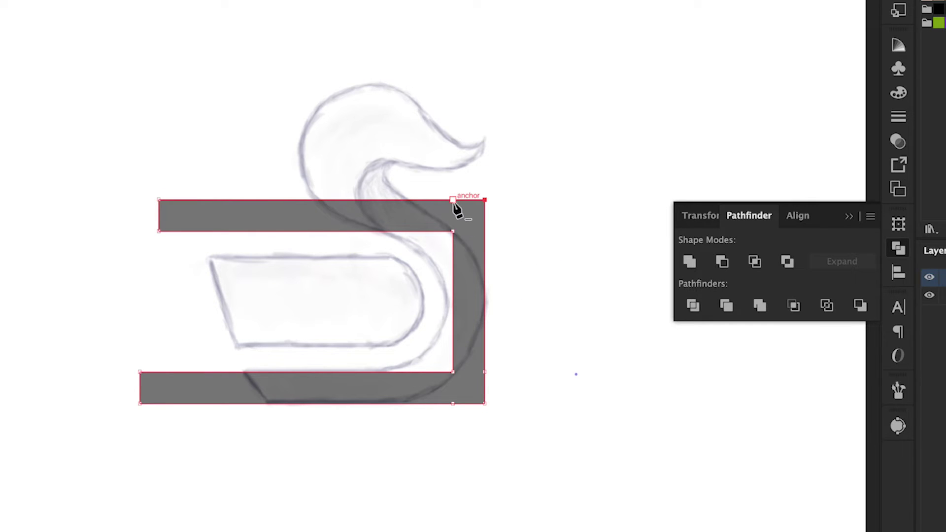
# Delete the extra anchor points on the merged shape's top and bottom edges.
pyautogui.click(454, 201)
pyautogui.click(483, 374)
pyautogui.click(453, 405)
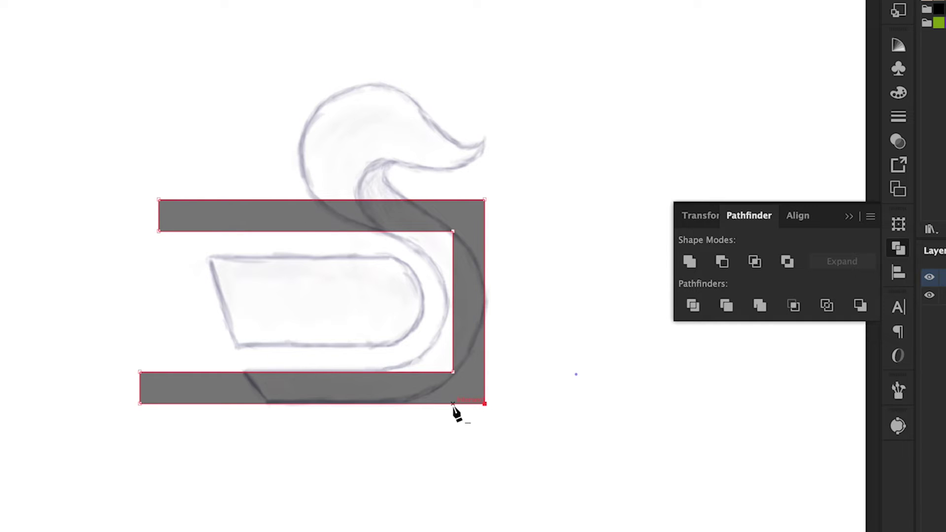
pyautogui.press('a')
pyautogui.moveTo(536, 334); pyautogui.dragTo(611, 434)
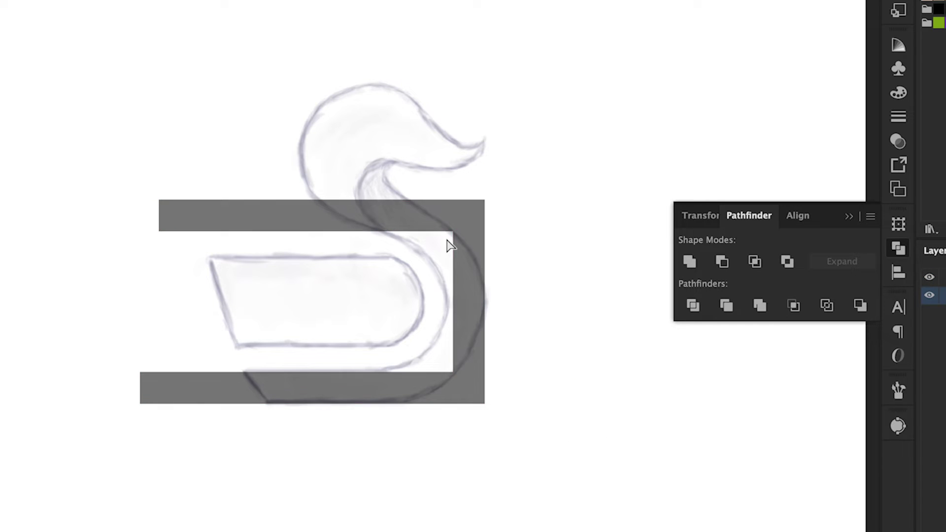
# Round the U shape's inner and outer right corners with live corners, and show the guides again.
pyautogui.click(453, 231)
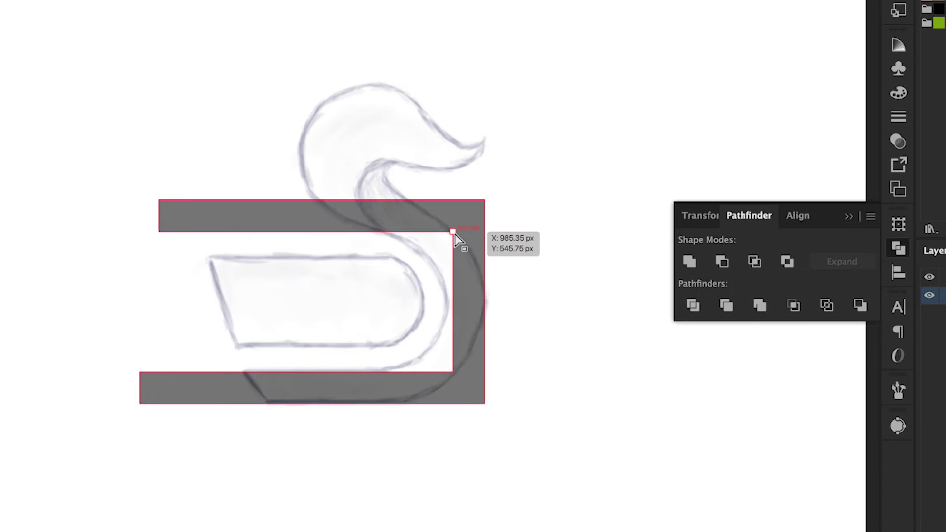
pyautogui.keyDown('shift'); pyautogui.click(452, 372); pyautogui.keyUp('shift')
pyautogui.moveTo(440, 361); pyautogui.dragTo(381, 286)
pyautogui.click(516, 323)
pyautogui.moveTo(516, 179); pyautogui.dragTo(395, 327)
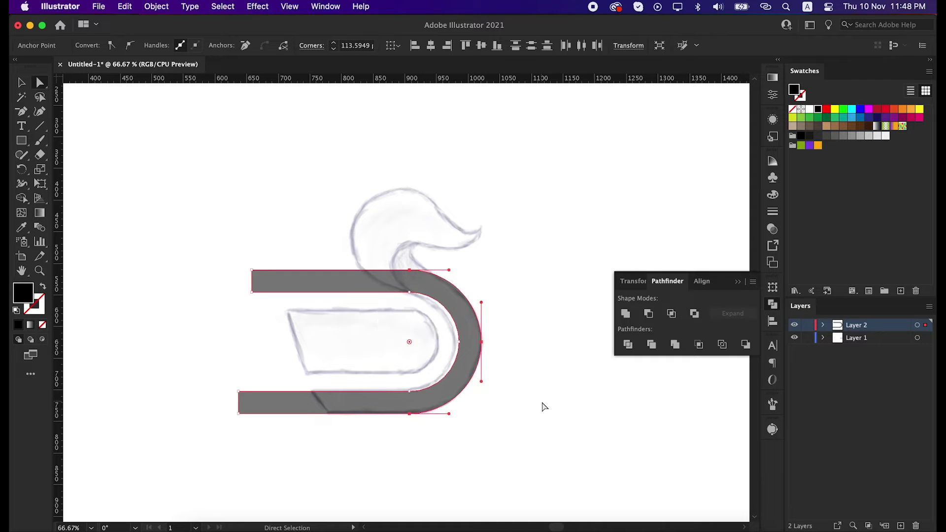
pyautogui.click(543, 406)
pyautogui.press('v')
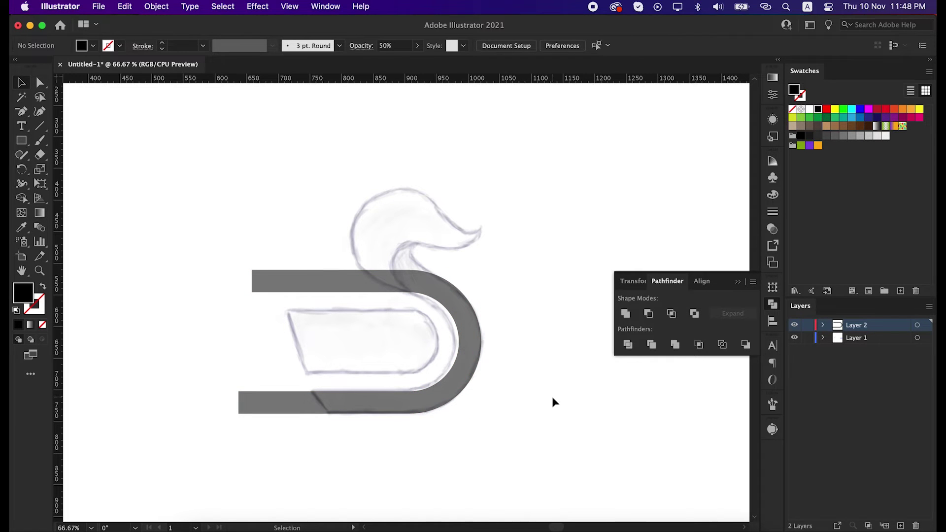
pyautogui.press('a')
pyautogui.press('super+semicolon')
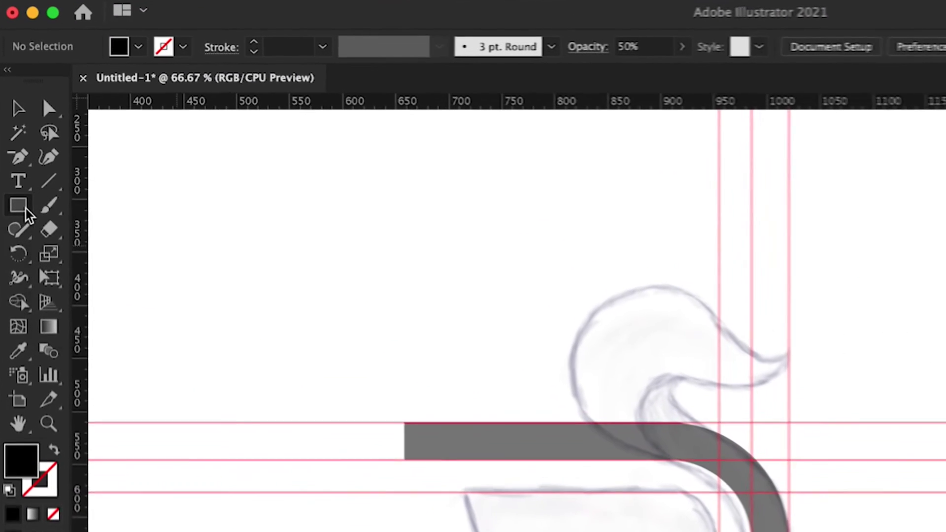
# Draw a bar inside the U, reaching its inner edge, with the 50% grey fill.
pyautogui.moveTo(22, 140); pyautogui.dragTo(59, 140)
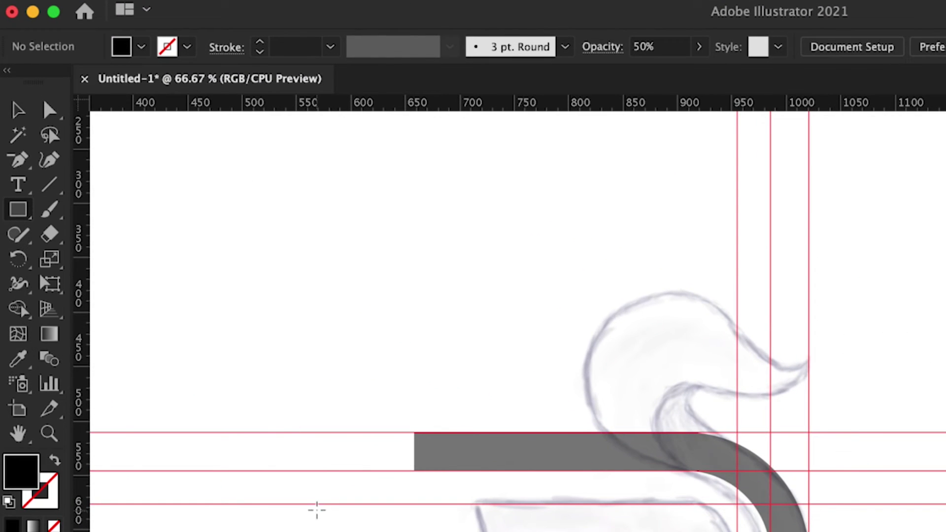
pyautogui.moveTo(316, 505); pyautogui.dragTo(711, 531)
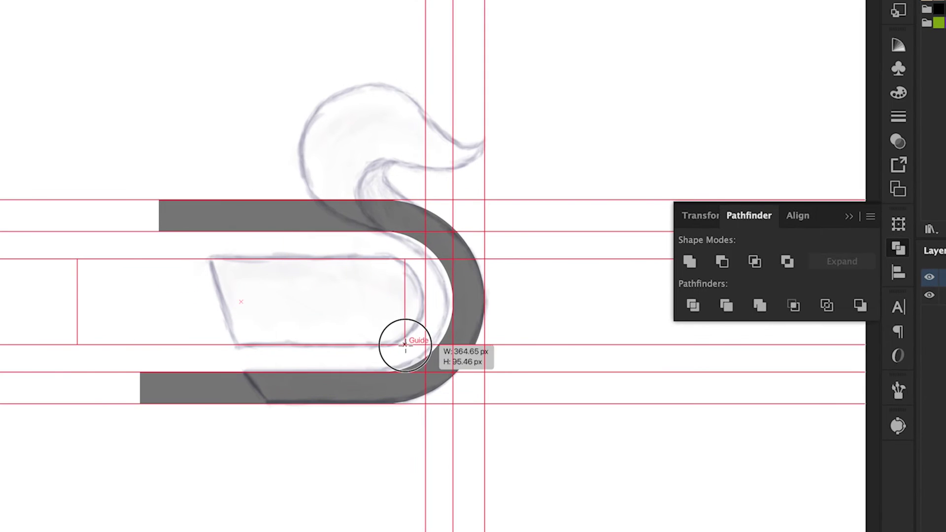
pyautogui.moveTo(405, 345); pyautogui.dragTo(425, 347)
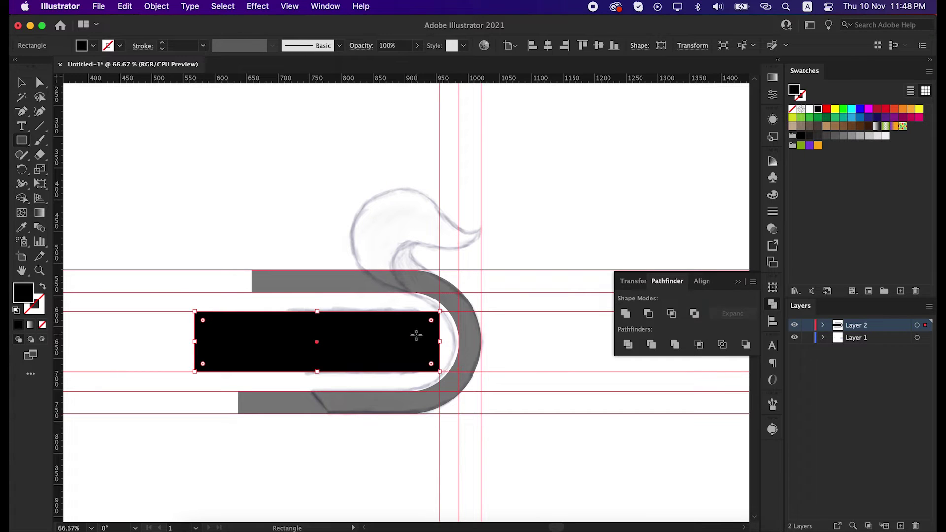
pyautogui.press('v')
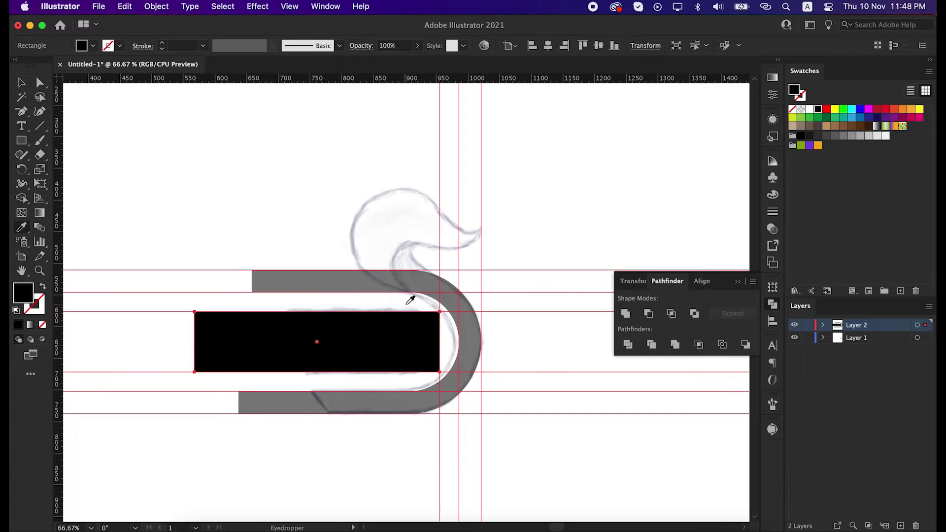
pyautogui.press('5')
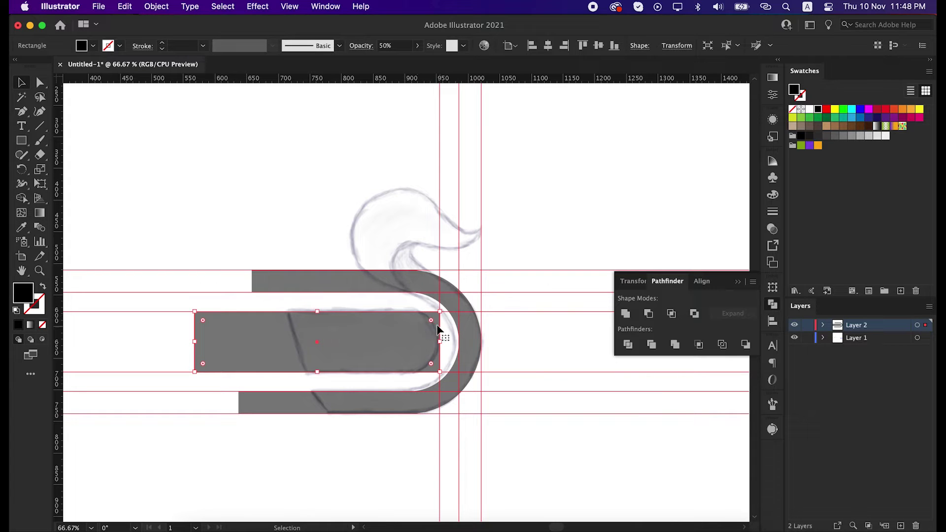
# Round the new bar's top-right and bottom-right corners, then hide the guides.
pyautogui.click(432, 321)
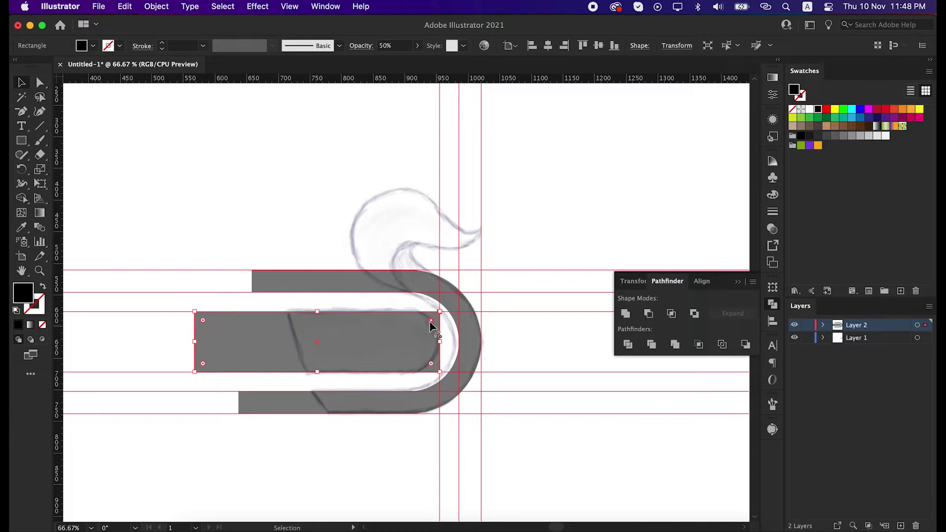
pyautogui.keyDown('shift'); pyautogui.click(431, 365); pyautogui.keyUp('shift')
pyautogui.moveTo(431, 365); pyautogui.dragTo(412, 373)
pyautogui.click(545, 433)
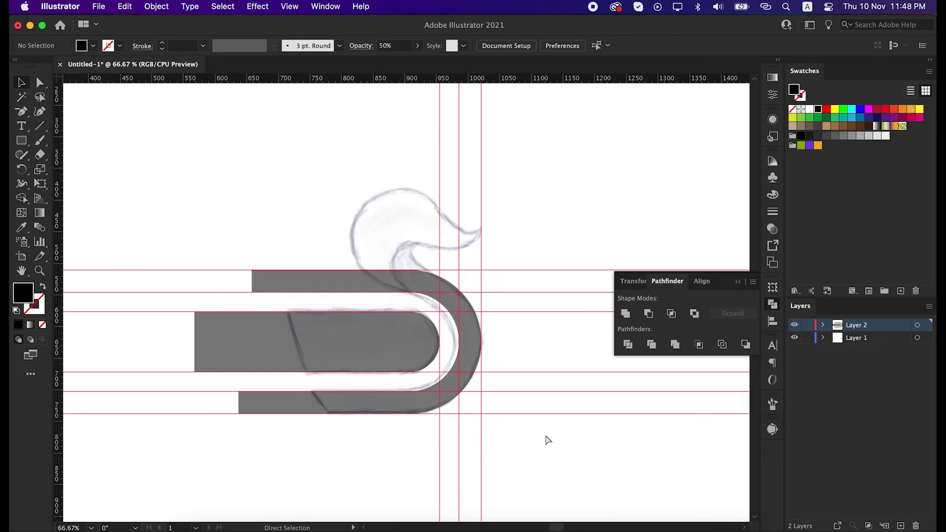
pyautogui.press('super+semicolon')
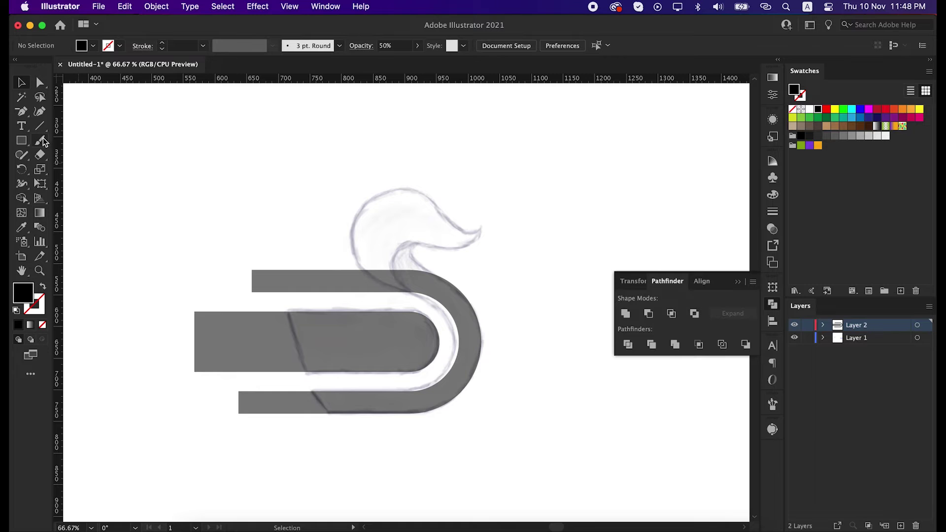
# Draw a 223 px diagonal line across the bars and select it with the rounded bar and U shape.
pyautogui.moveTo(40, 126); pyautogui.dragTo(81, 133)
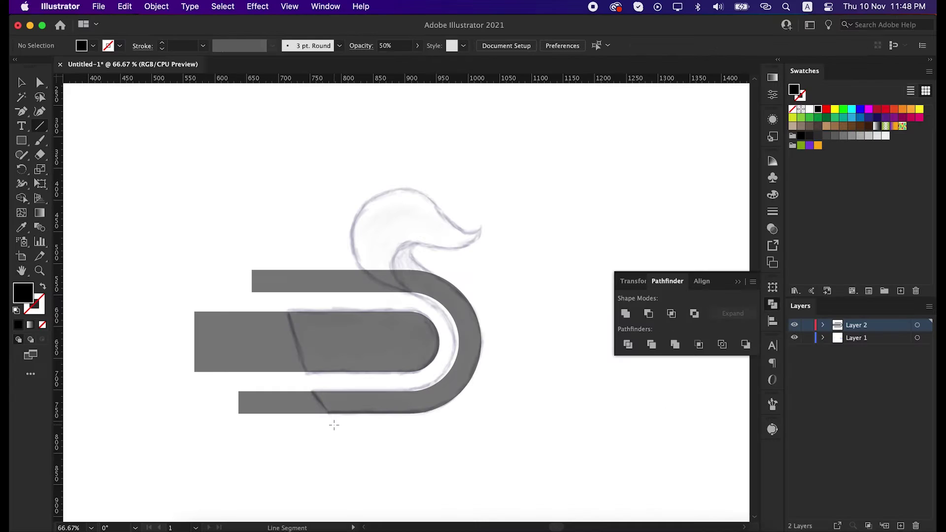
pyautogui.moveTo(549, 531); pyautogui.dragTo(427, 450)
pyautogui.moveTo(262, 281); pyautogui.dragTo(269, 299)
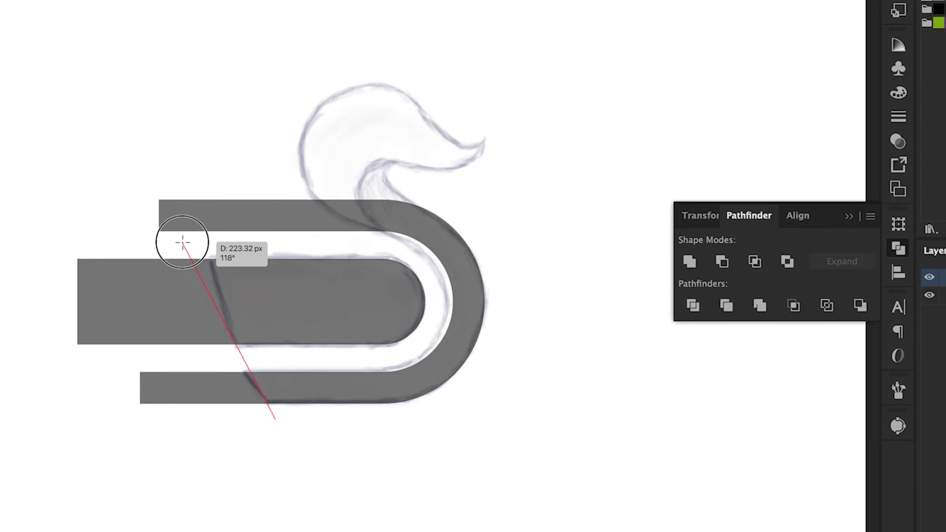
pyautogui.moveTo(183, 242); pyautogui.dragTo(182, 242)
pyautogui.press('v')
pyautogui.keyDown('shift'); pyautogui.click(286, 310); pyautogui.keyUp('shift')
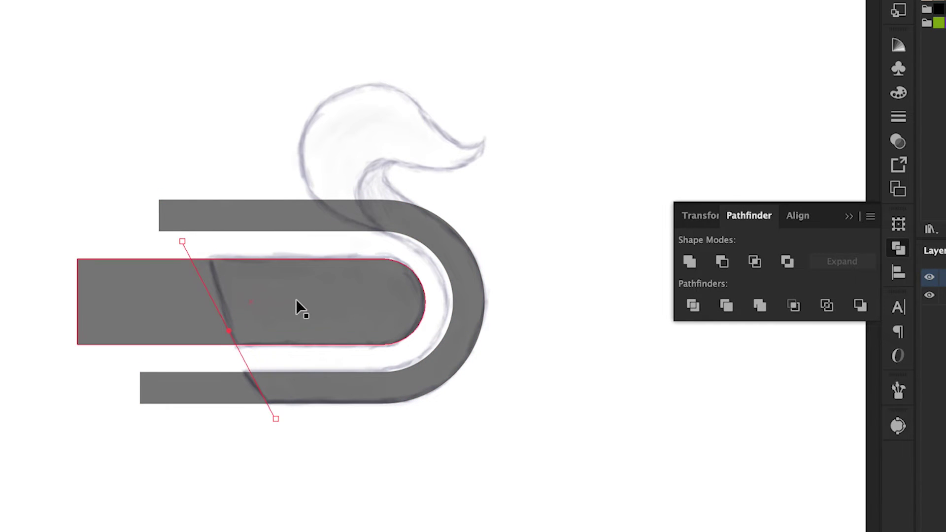
pyautogui.keyDown('shift'); pyautogui.click(328, 387); pyautogui.keyUp('shift')
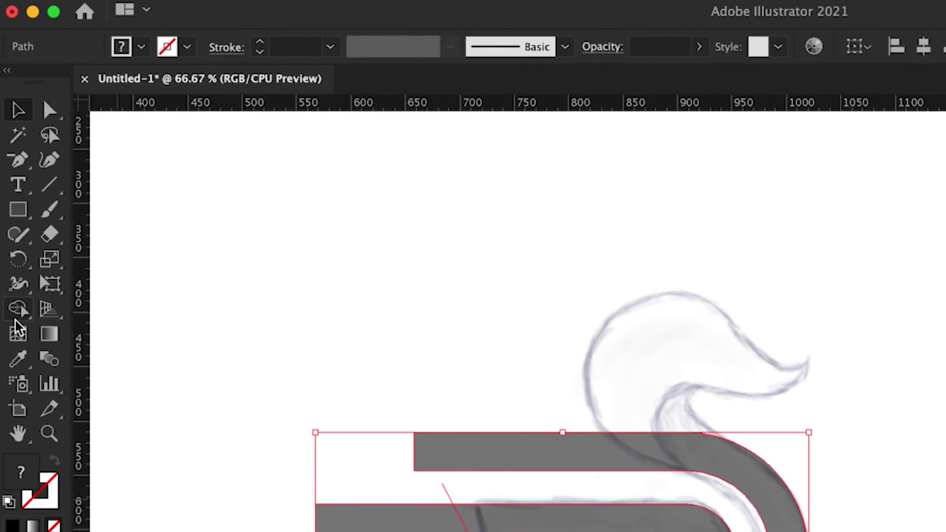
# Trim the middle bar and bottom bar left of the diagonal with Shape Builder, deleting the leftover triangle.
pyautogui.click(20, 203)
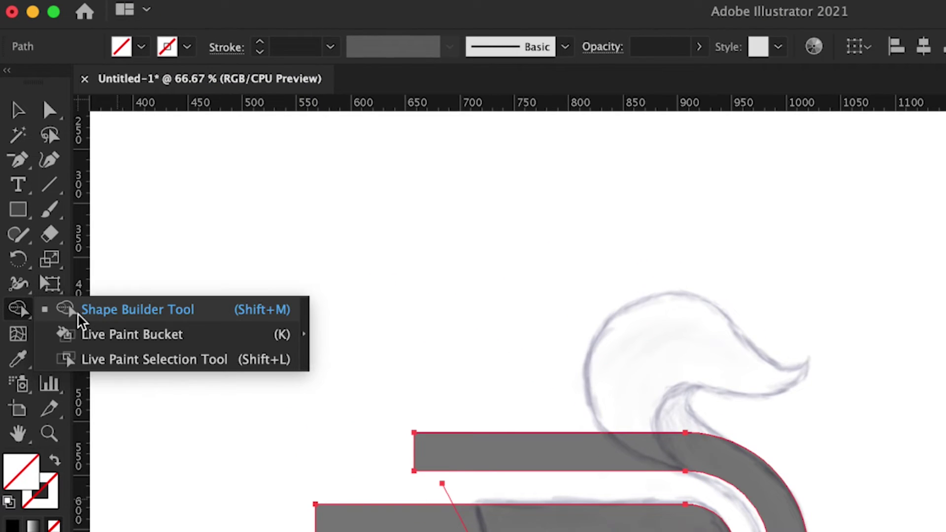
pyautogui.click(17, 323)
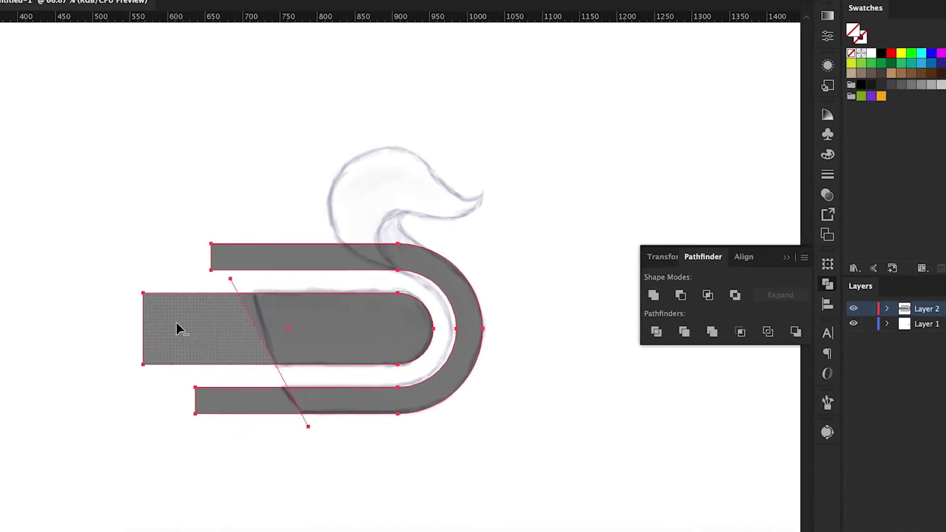
pyautogui.keyDown('alt'); pyautogui.click(176, 321); pyautogui.keyUp('alt')
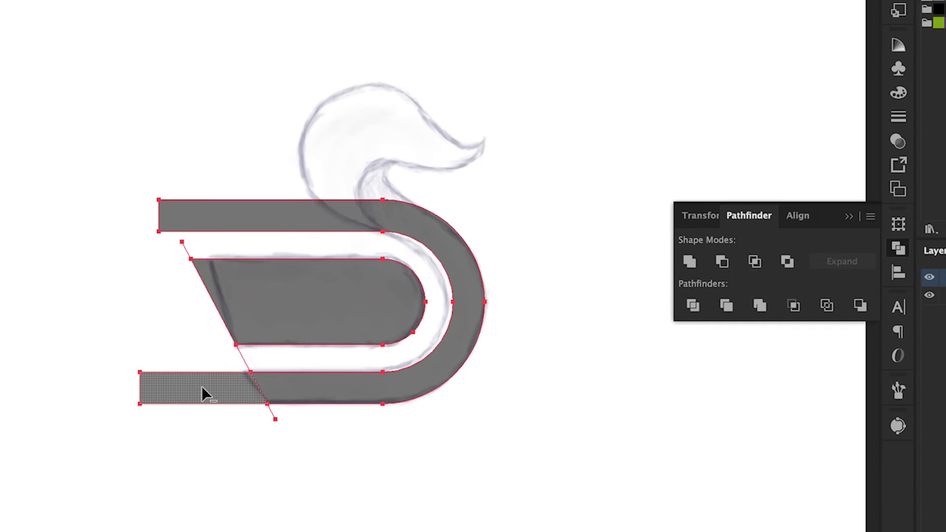
pyautogui.keyDown('alt'); pyautogui.click(254, 402); pyautogui.keyUp('alt')
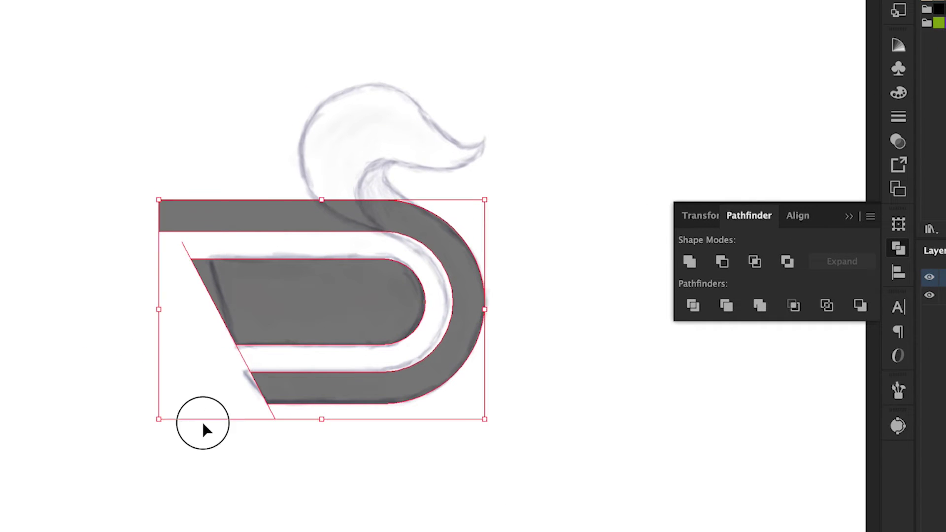
pyautogui.click(203, 430)
pyautogui.moveTo(243, 374); pyautogui.dragTo(249, 336)
pyautogui.press('Delete')
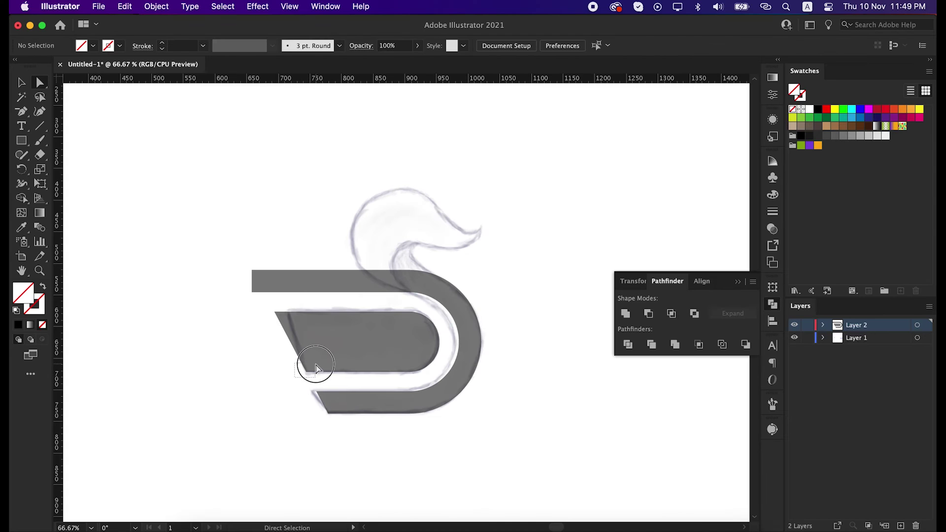
# Round the bottom bar's lower-left corner and set the cup artwork's opacity value to 10.
pyautogui.moveTo(316, 369); pyautogui.dragTo(338, 395)
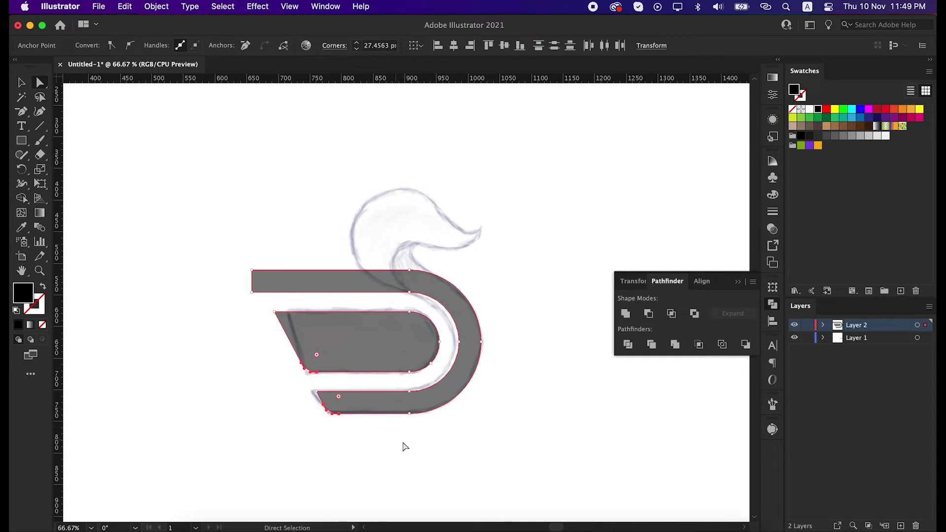
pyautogui.press('v')
pyautogui.click(425, 429)
pyautogui.click(383, 366)
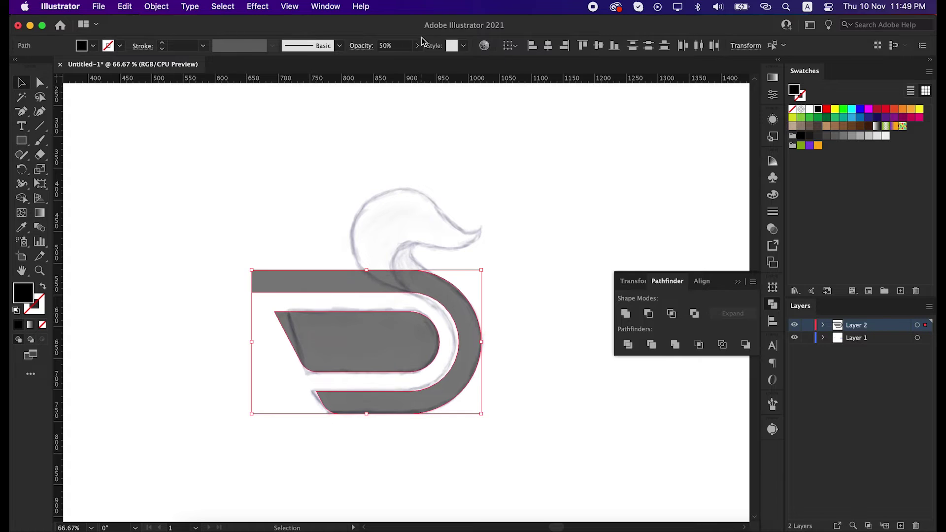
pyautogui.click(387, 45)
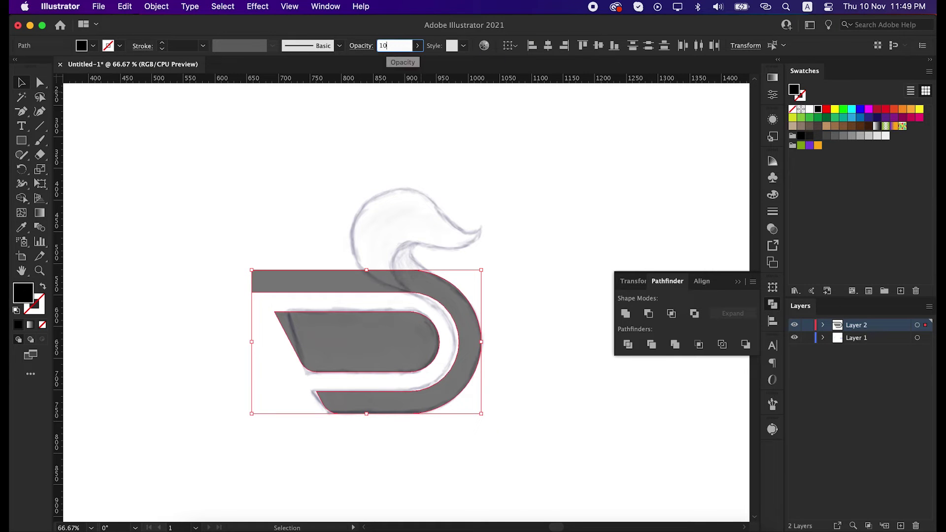
pyautogui.write('10')
pyautogui.click(456, 214)
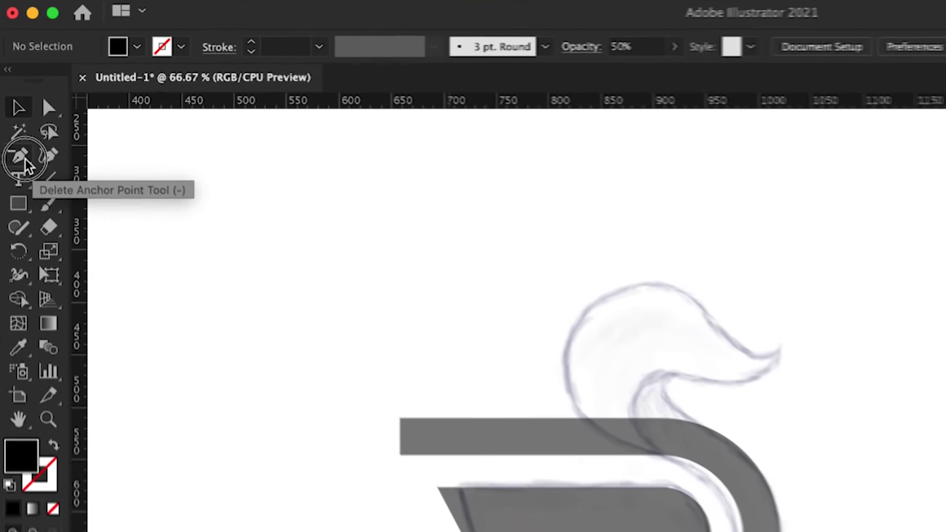
# With the Pen tool, trace from the beak tip under the beak and down the neck's front edge.
pyautogui.moveTo(21, 111); pyautogui.dragTo(64, 116)
pyautogui.moveTo(93, 169); pyautogui.dragTo(93, 169)
pyautogui.scroll(1, 784, 422)
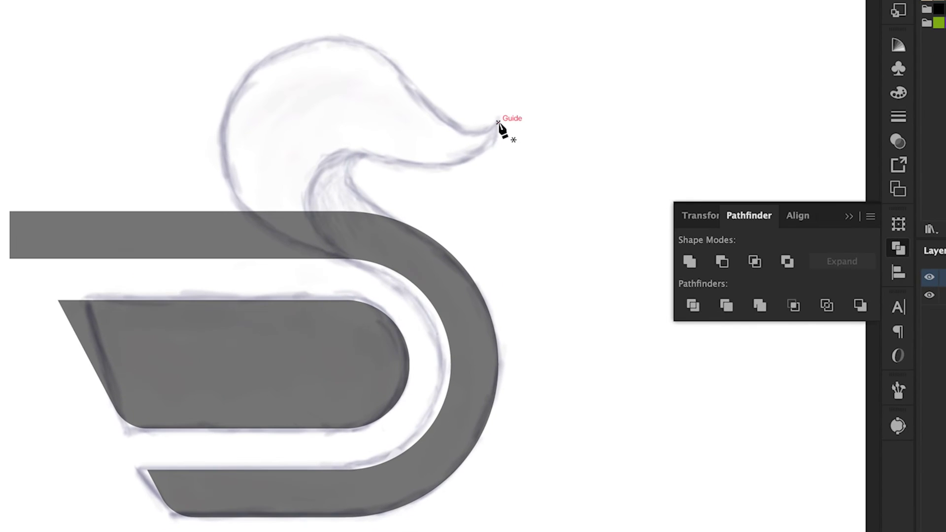
pyautogui.click(499, 122)
pyautogui.moveTo(417, 163); pyautogui.dragTo(334, 146)
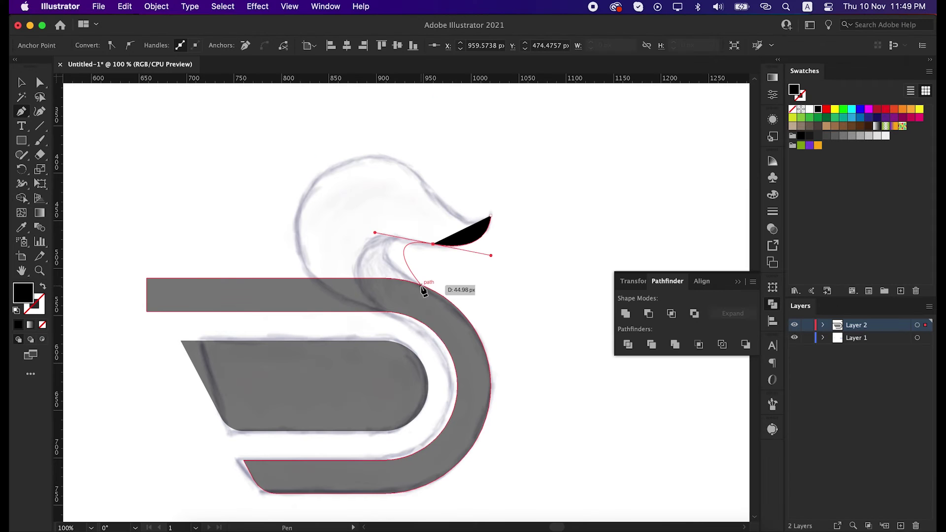
pyautogui.moveTo(400, 222); pyautogui.dragTo(432, 242)
pyautogui.moveTo(442, 297); pyautogui.dragTo(458, 301)
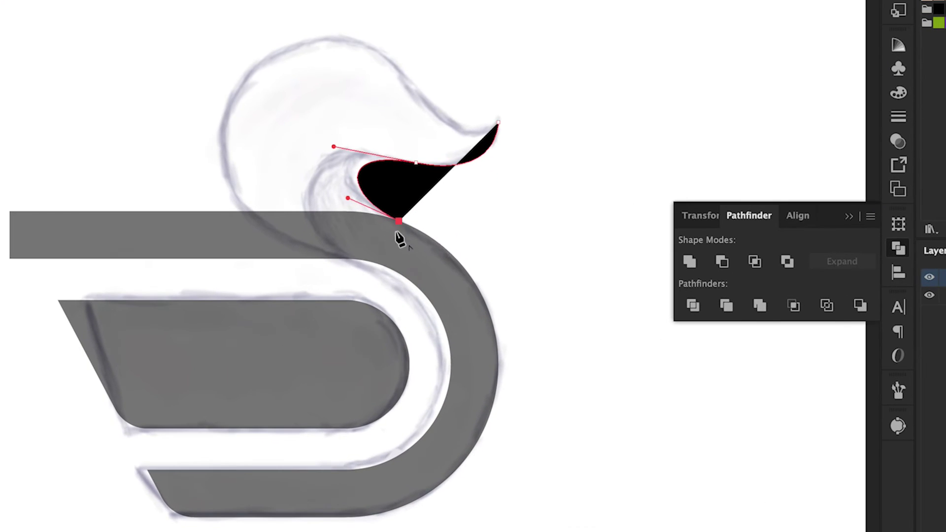
pyautogui.click(420, 286)
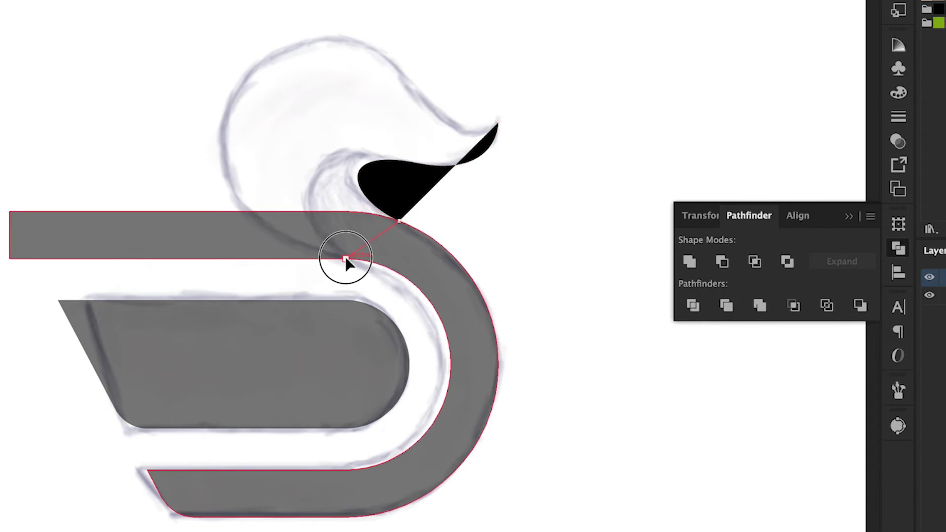
# Trace the back of the neck and top of the head, remove the fill, and close the path at the beak tip.
pyautogui.click(346, 258)
pyautogui.click(224, 144)
pyautogui.moveTo(224, 144); pyautogui.dragTo(211, 54)
pyautogui.click(386, 54)
pyautogui.moveTo(386, 54); pyautogui.dragTo(451, 102)
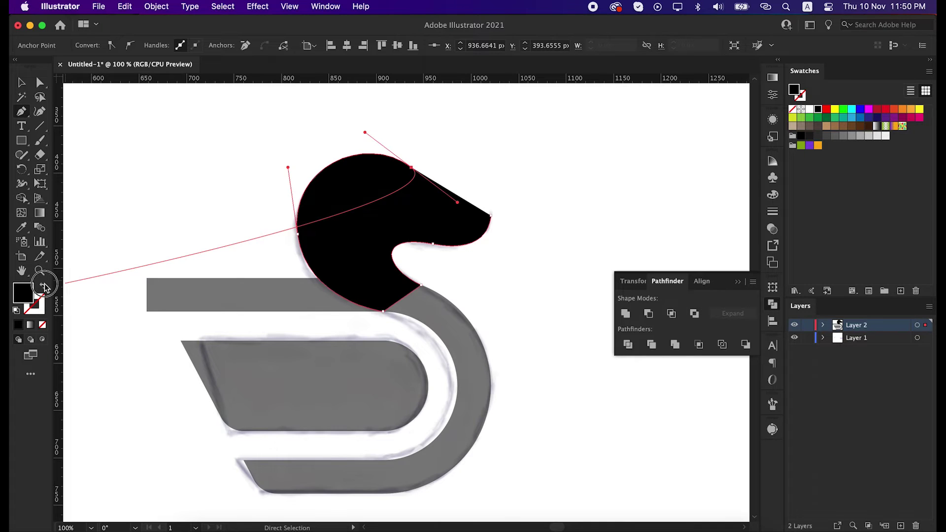
pyautogui.click(44, 284)
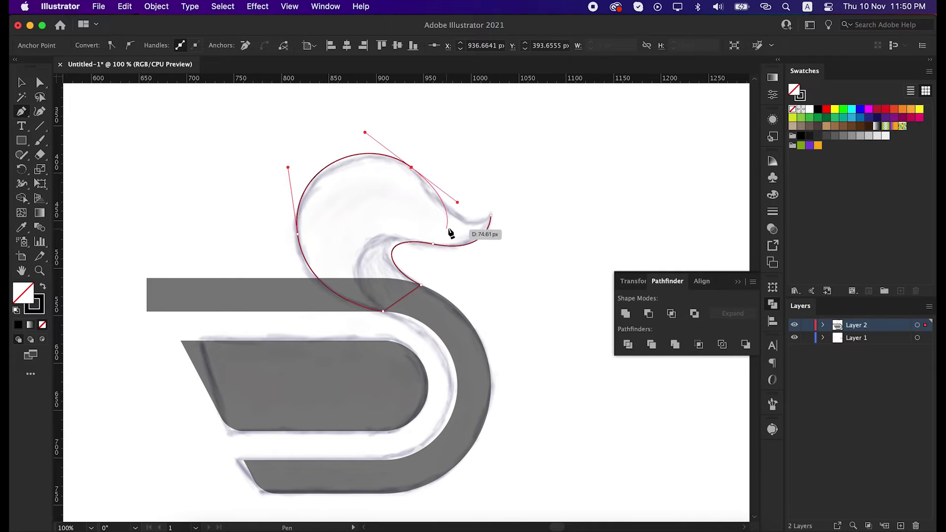
pyautogui.moveTo(491, 216); pyautogui.dragTo(532, 202)
pyautogui.press('v')
pyautogui.click(548, 204)
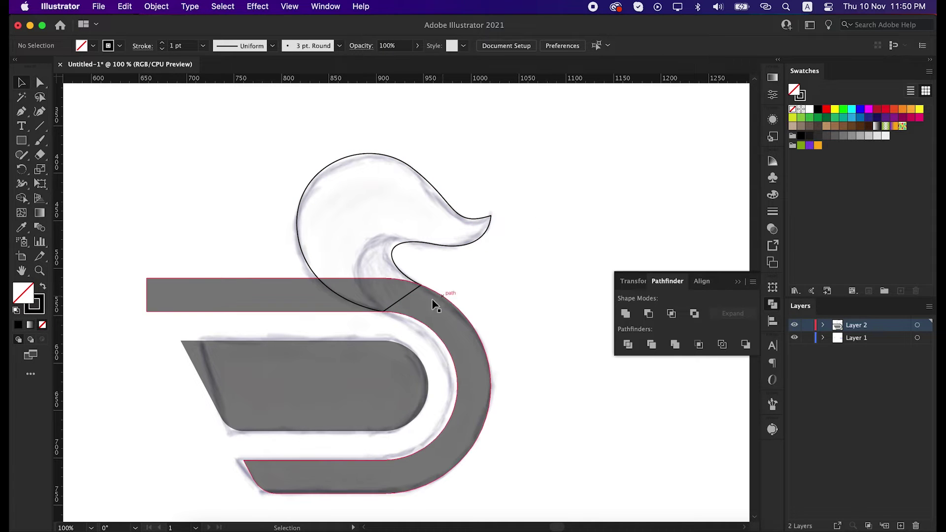
# Check the paths in Outline mode, then return to Preview.
pyautogui.press('super+y')
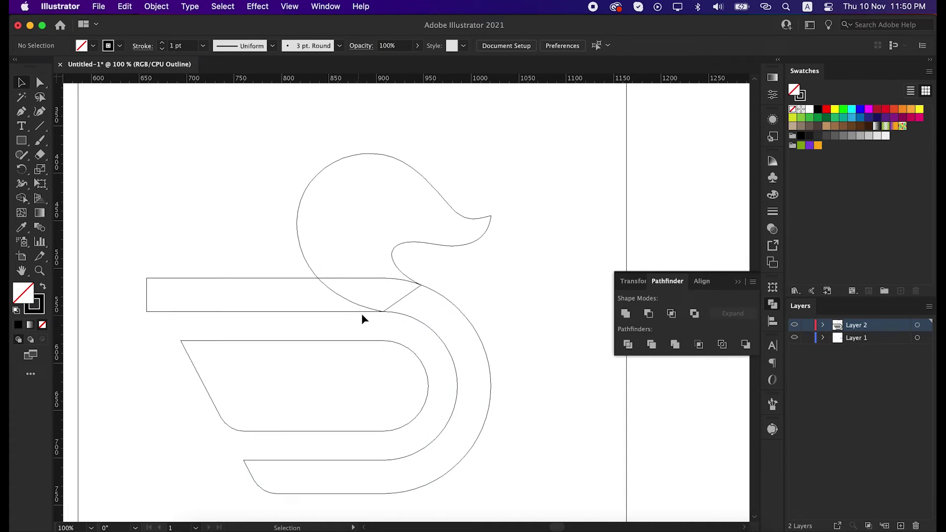
pyautogui.scroll(2, 386, 315)
pyautogui.scroll(-3, 387, 317)
pyautogui.scroll(-1, 387, 317)
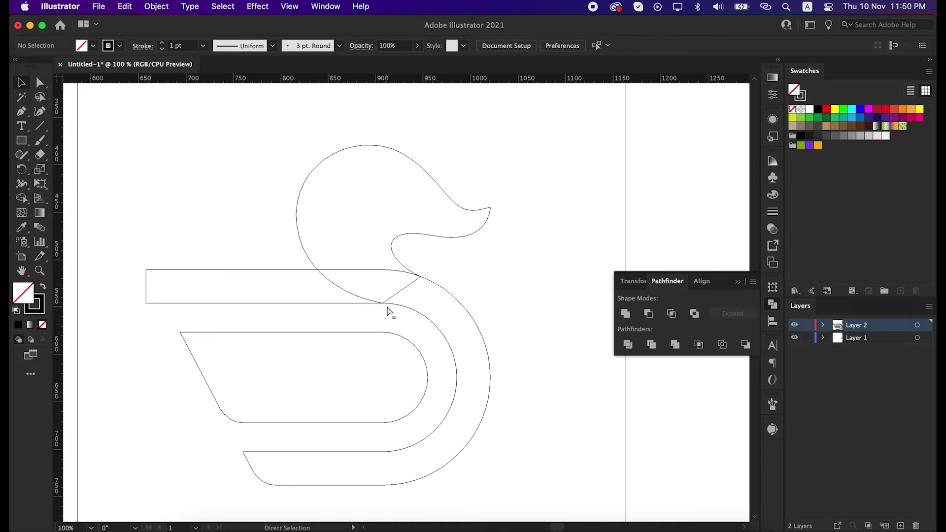
pyautogui.press('super+y')
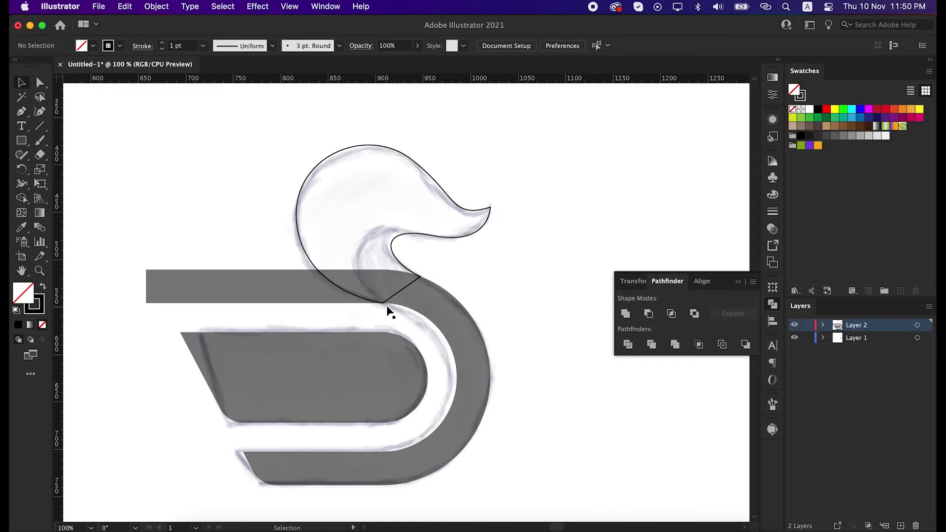
# Fill the duck head black and set its opacity to 59%.
pyautogui.click(449, 213)
pyautogui.hotkey('shift', 'x')
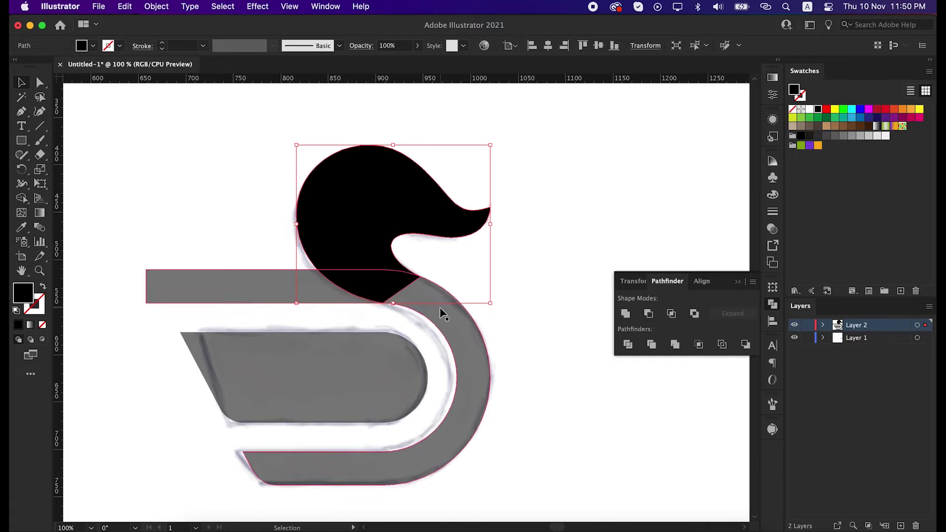
pyautogui.hotkey('shift', 'x')
pyautogui.click(513, 285)
pyautogui.click(453, 230)
pyautogui.click(43, 289)
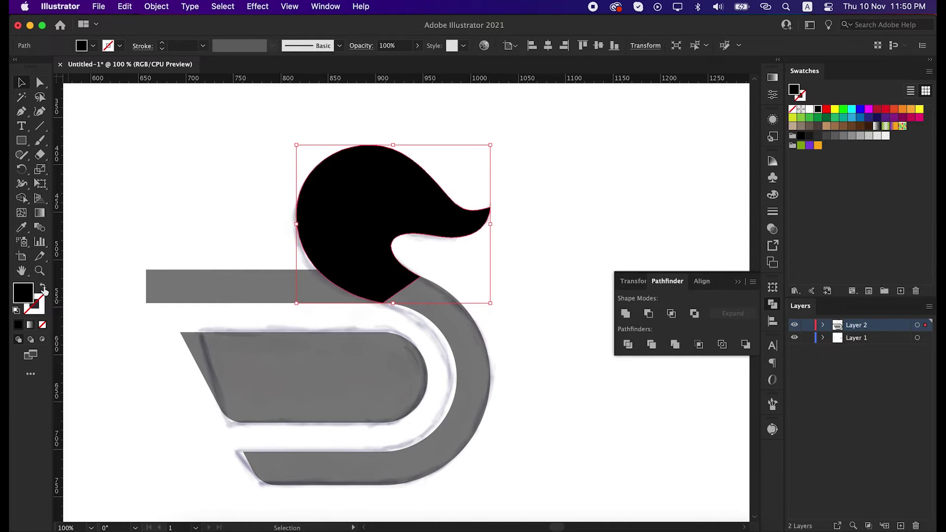
pyautogui.click(390, 51)
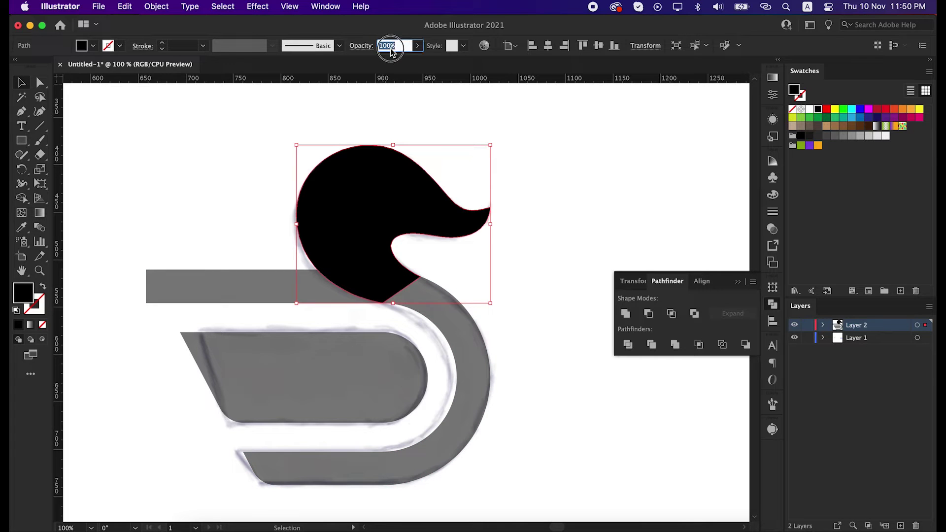
pyautogui.write('59')
pyautogui.press('Return')
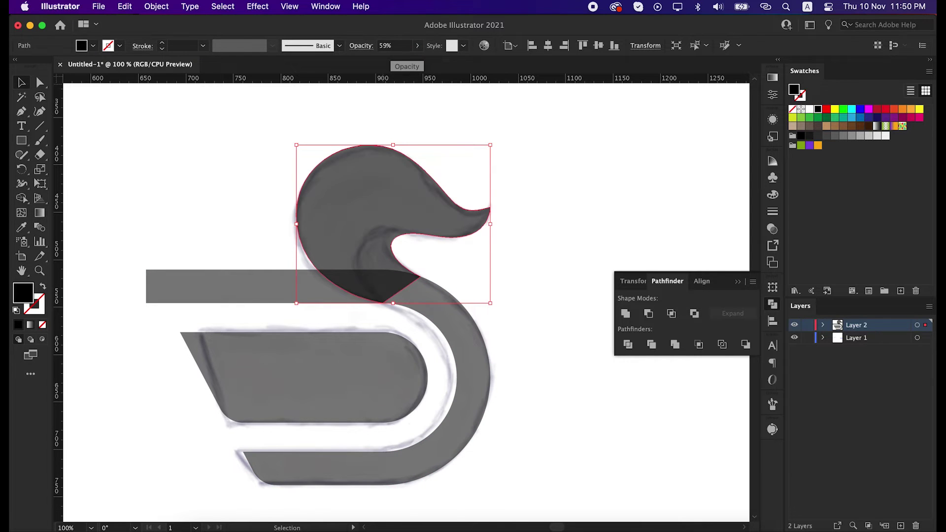
pyautogui.click(527, 172)
# Merge the duck paths into one shape with Shape Builder, removing the top bar's excess.
pyautogui.moveTo(535, 167); pyautogui.dragTo(357, 306)
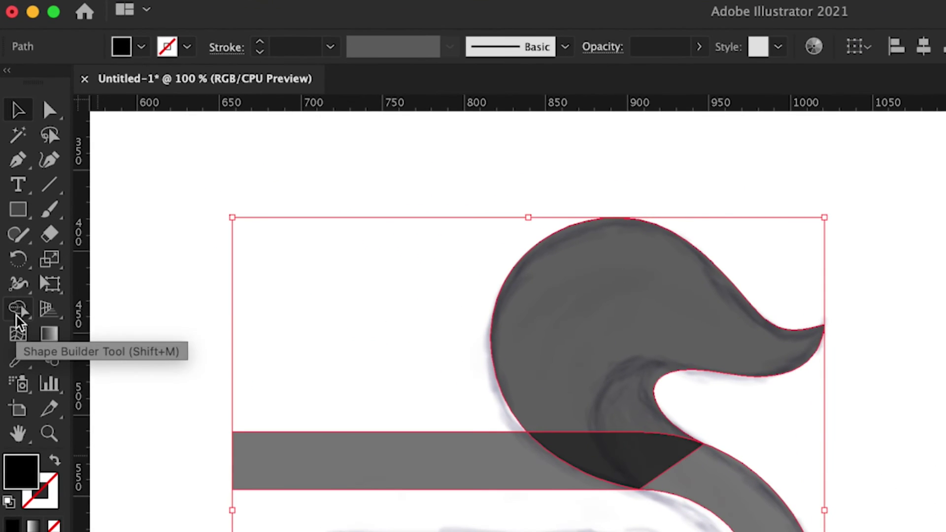
pyautogui.moveTo(21, 229); pyautogui.dragTo(69, 228)
pyautogui.moveTo(88, 311); pyautogui.dragTo(93, 312)
pyautogui.keyDown('alt'); pyautogui.click(385, 466); pyautogui.keyUp('alt')
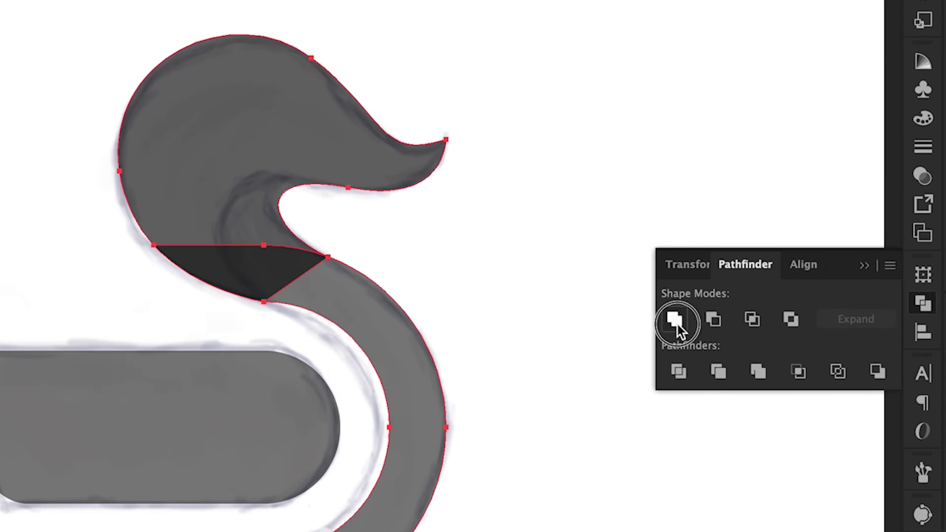
pyautogui.click(676, 320)
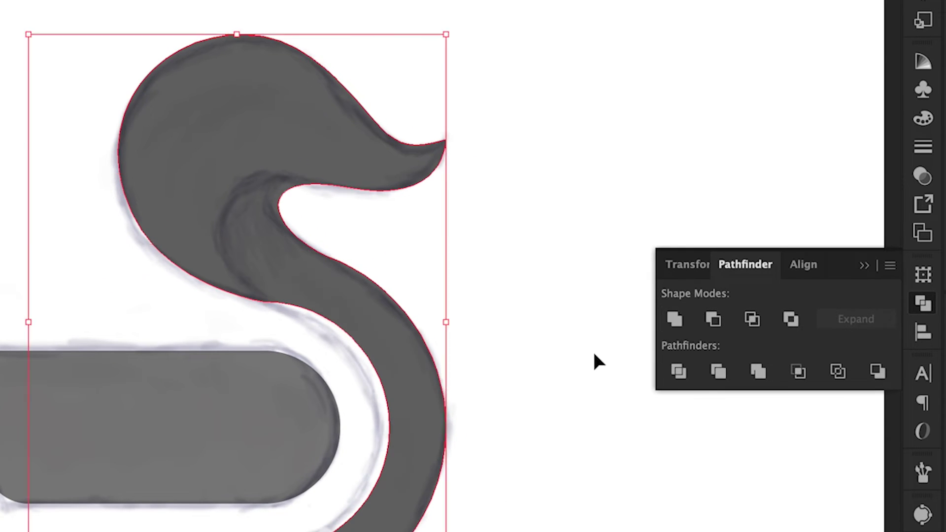
pyautogui.click(542, 330)
pyautogui.hotkey('ctrl', '-')
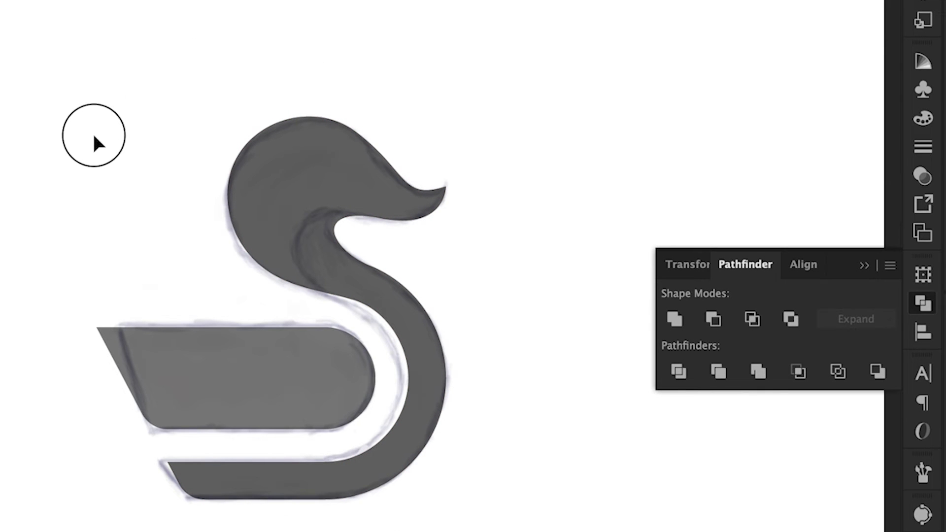
pyautogui.moveTo(97, 143); pyautogui.dragTo(432, 518)
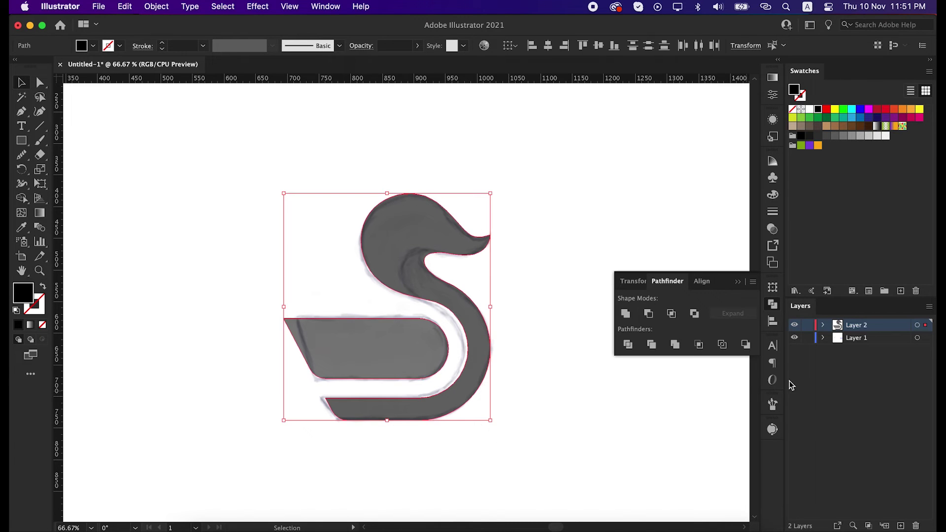
# Hide the Layer 1 sketch and recentre the duck in view.
pyautogui.click(796, 339)
pyautogui.click(545, 413)
pyautogui.moveTo(279, 196); pyautogui.dragTo(248, 186)
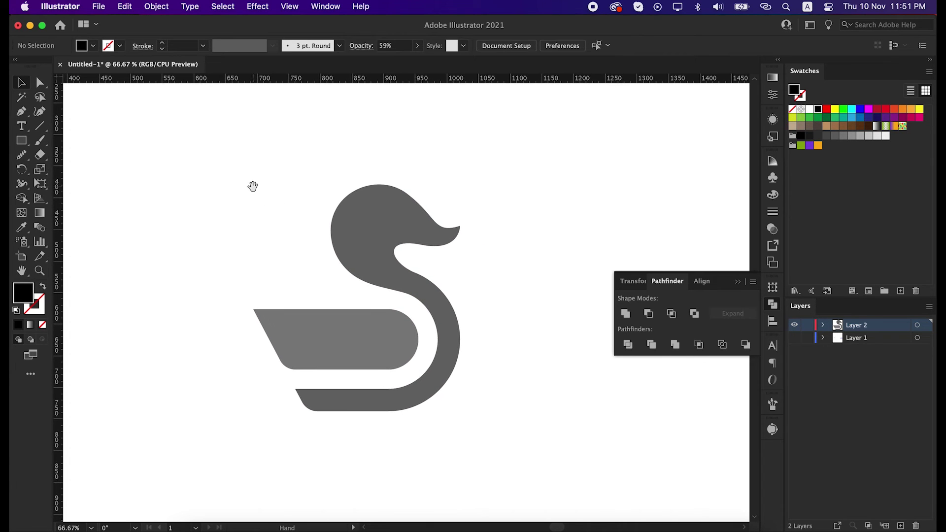
pyautogui.click(737, 282)
pyautogui.moveTo(656, 321); pyautogui.dragTo(660, 322)
# Set the duck to 100% opacity and move it to the artboard's top-left.
pyautogui.moveTo(561, 215); pyautogui.dragTo(350, 389)
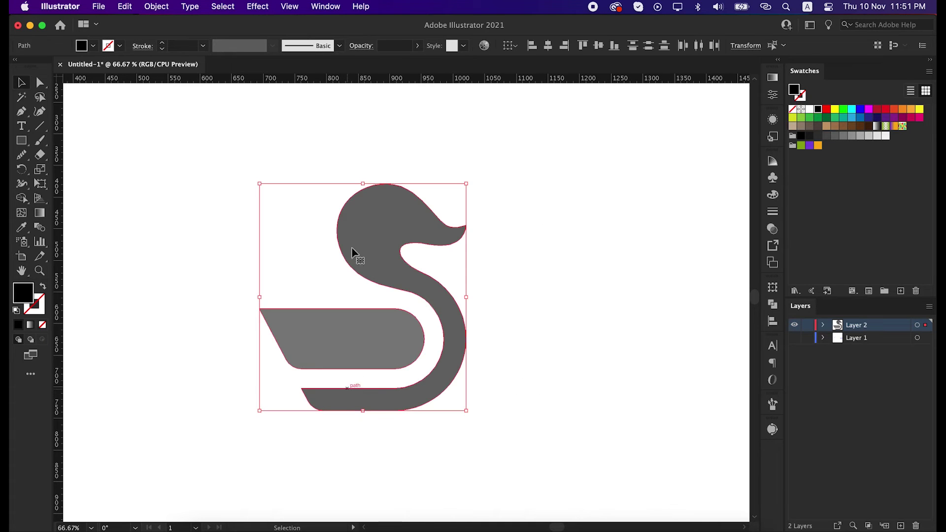
pyautogui.doubleClick(22, 299)
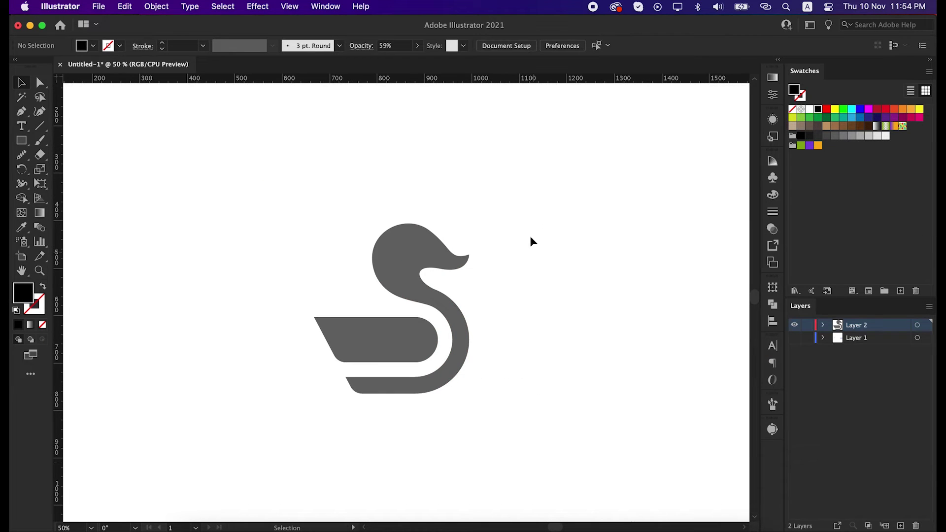
pyautogui.moveTo(530, 235); pyautogui.dragTo(408, 195)
pyautogui.click(385, 46)
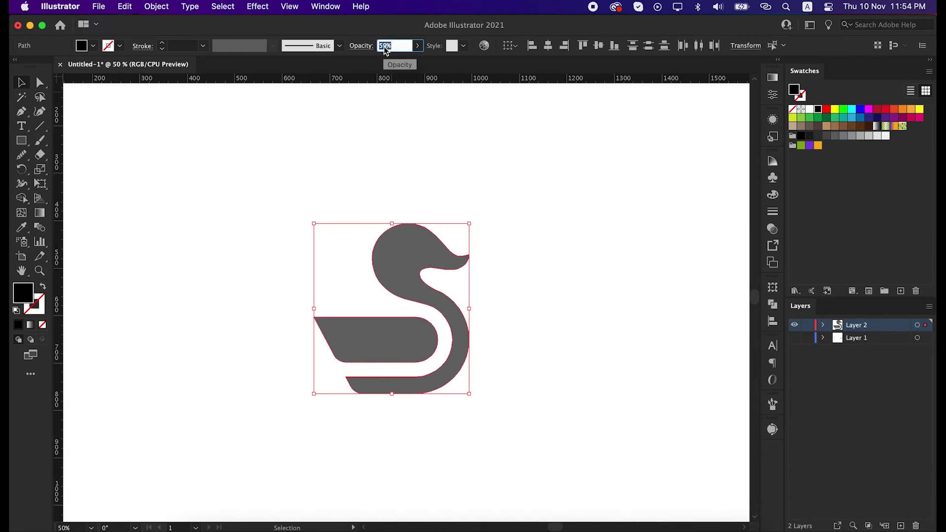
pyautogui.write('100')
pyautogui.press('Return')
pyautogui.click(448, 199)
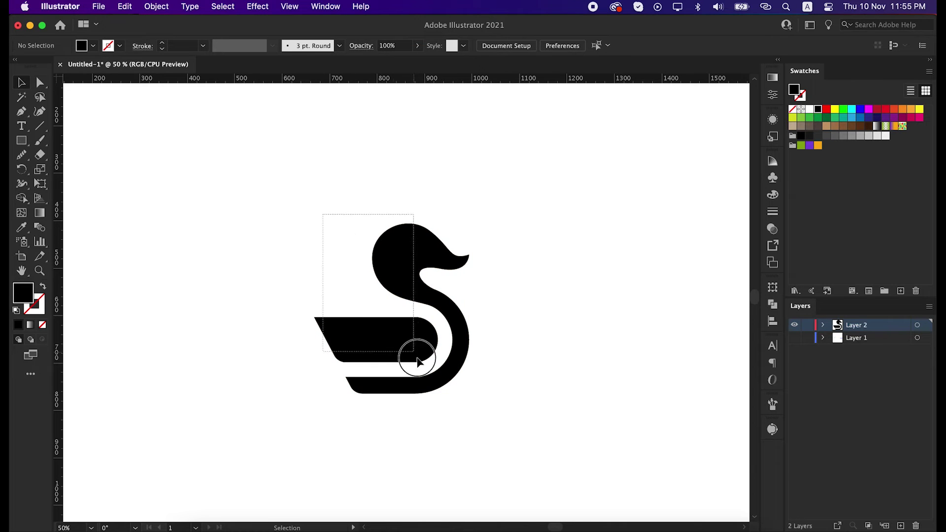
pyautogui.moveTo(414, 368); pyautogui.dragTo(232, 266)
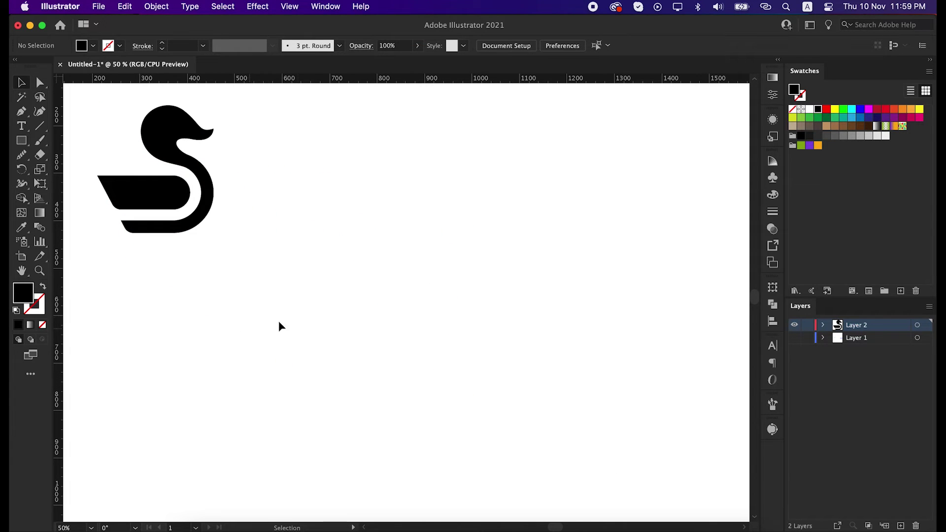
# Add 'Duckest' text right of the duck and duplicate it below as 'Business'.
pyautogui.press('t')
pyautogui.click(360, 222)
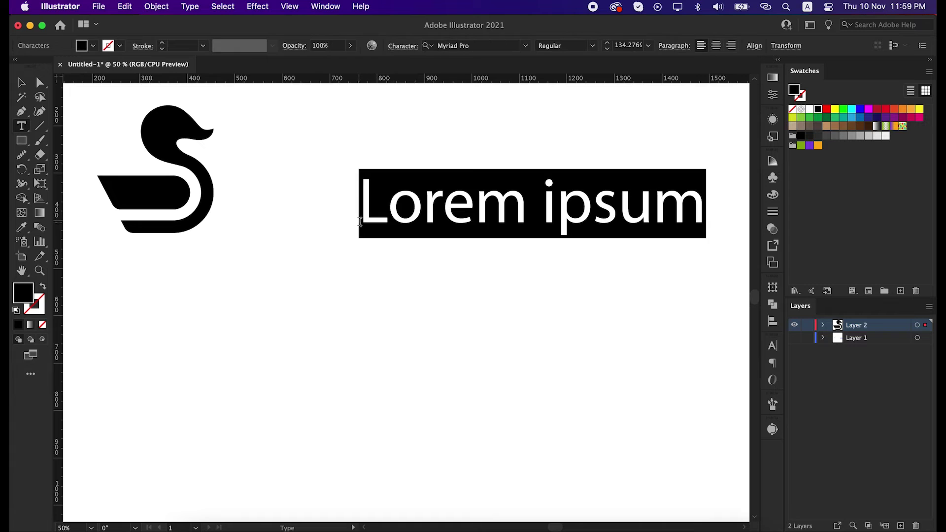
pyautogui.write('Duckest')
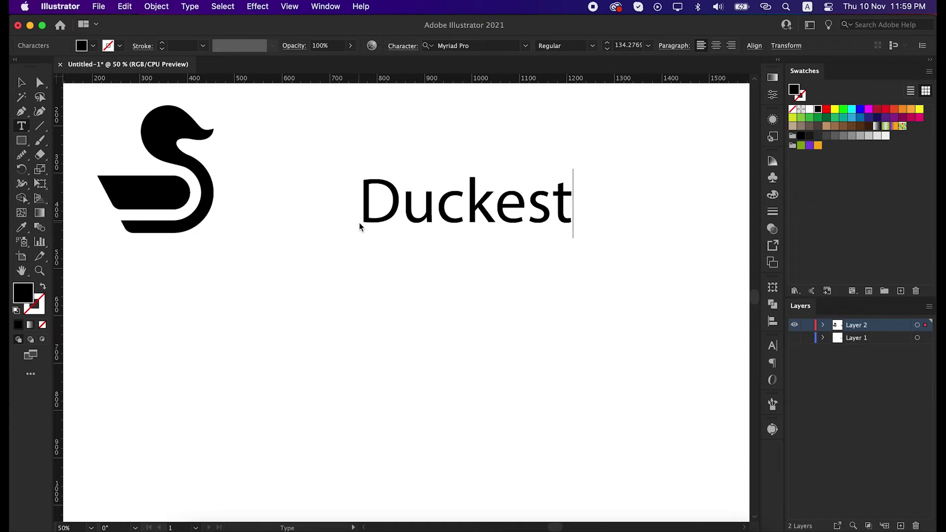
pyautogui.press('Escape')
pyautogui.moveTo(426, 207); pyautogui.dragTo(429, 289)
pyautogui.doubleClick(429, 289)
pyautogui.write('Bus')
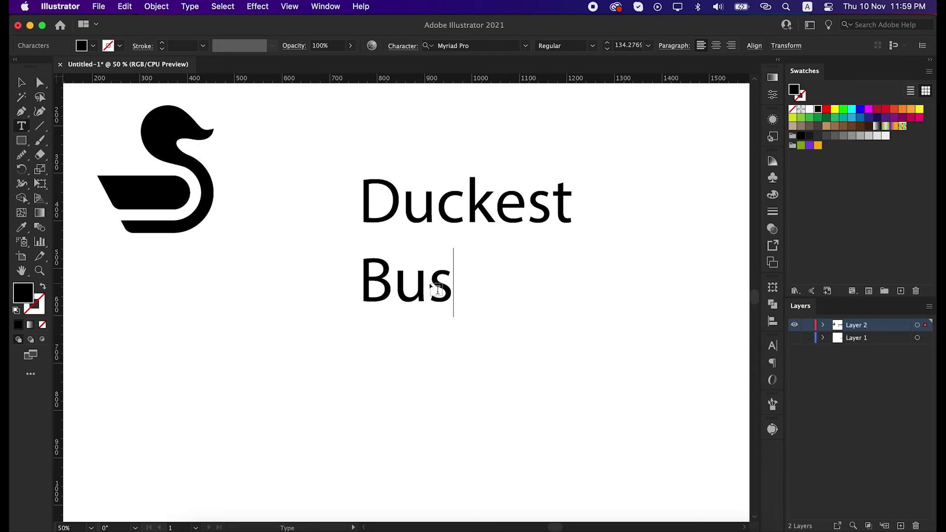
pyautogui.write('iness')
pyautogui.press('Escape')
# Set both Duckest and Business in Poppins SemiBold.
pyautogui.keyDown('shift'); pyautogui.click(486, 214); pyautogui.keyUp('shift')
pyautogui.click(497, 45)
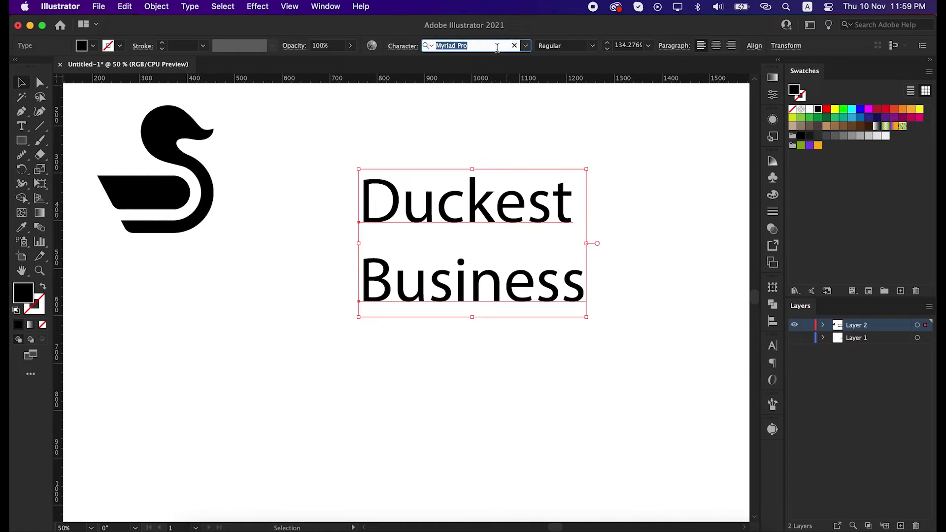
pyautogui.write('pop')
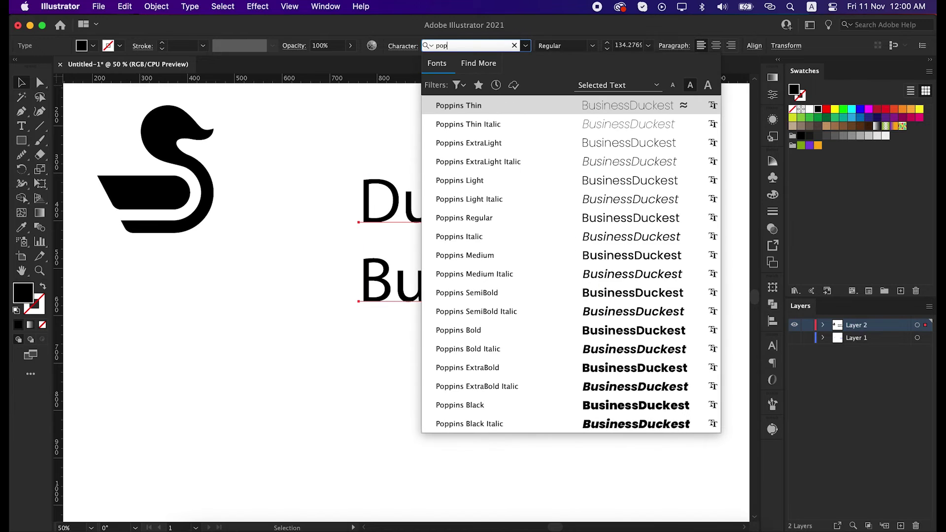
pyautogui.click(497, 293)
pyautogui.click(421, 386)
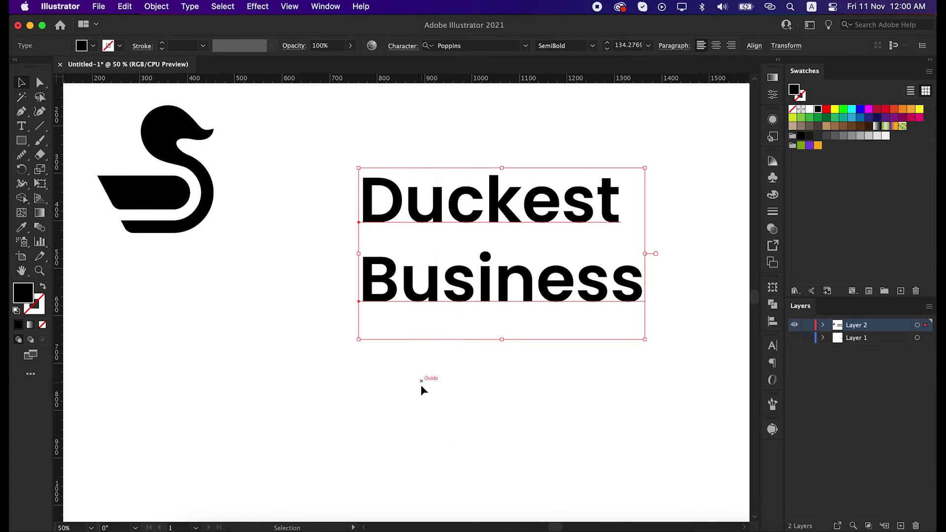
# Make both DUCKEST and BUSINESS all caps.
pyautogui.click(452, 311)
pyautogui.keyDown('shift'); pyautogui.click(496, 226); pyautogui.keyUp('shift')
pyautogui.click(772, 345)
pyautogui.click(625, 457)
pyautogui.click(525, 380)
# Set BUSINESS to Poppins Light, shrink it to about 82 pt and tuck it under DUCKEST.
pyautogui.click(534, 301)
pyautogui.click(591, 47)
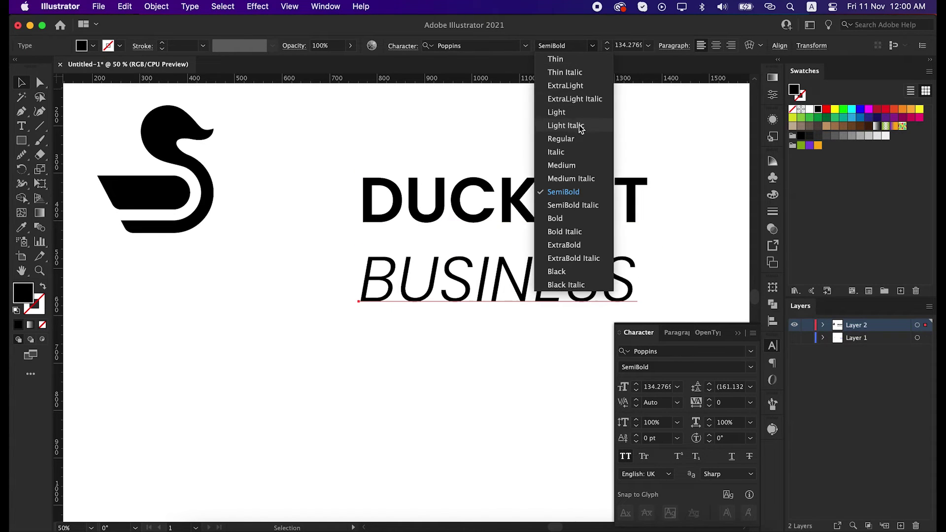
pyautogui.click(571, 117)
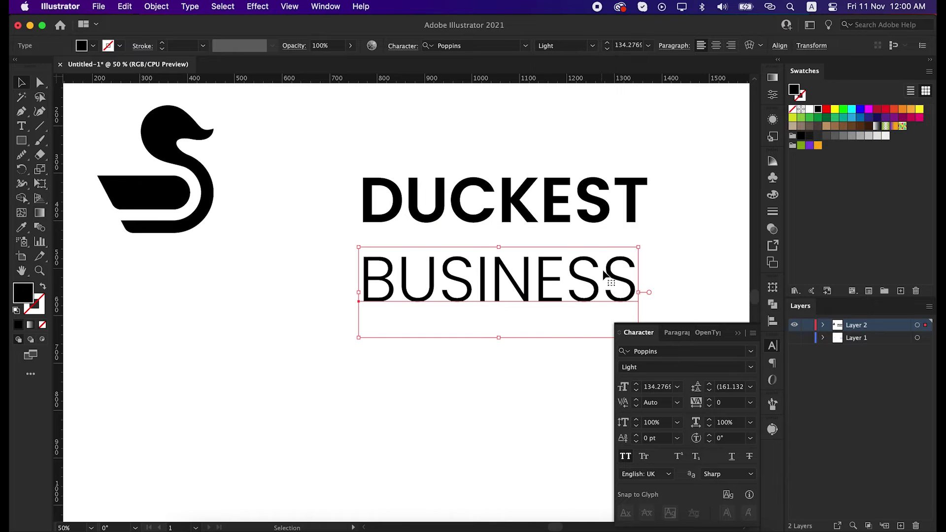
pyautogui.moveTo(637, 293); pyautogui.dragTo(528, 293)
pyautogui.moveTo(477, 286); pyautogui.dragTo(469, 258)
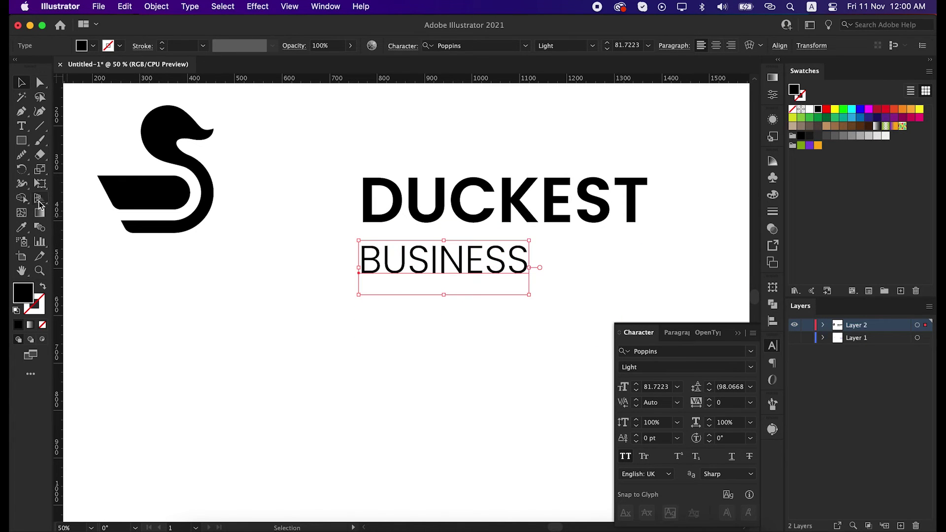
pyautogui.click(253, 286)
# Add vertical guides at DUCKEST's left and right edges and align BUSINESS to the left guide.
pyautogui.moveTo(253, 286); pyautogui.dragTo(253, 310)
pyautogui.moveTo(58, 269); pyautogui.dragTo(365, 245)
pyautogui.moveTo(58, 267); pyautogui.dragTo(647, 205)
pyautogui.moveTo(453, 287); pyautogui.dragTo(455, 288)
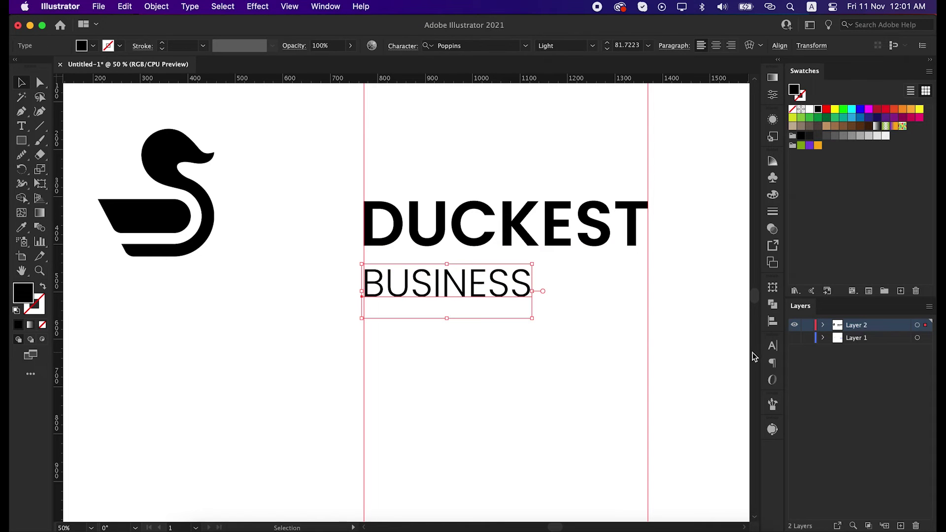
# Raise BUSINESS's tracking to 433 so it spans to the right guide.
pyautogui.click(773, 346)
pyautogui.click(726, 402)
pyautogui.press('Up')
pyautogui.press('Up')
pyautogui.press('Up')
pyautogui.press('Up')
pyautogui.press('Up')
pyautogui.press('Up')
pyautogui.press('Up')
pyautogui.press('Up')
pyautogui.press('Up')
pyautogui.press('Up')
pyautogui.press('Up')
pyautogui.press('Up')
pyautogui.press('Up')
pyautogui.press('Up')
pyautogui.press('Up')
pyautogui.press('Up')
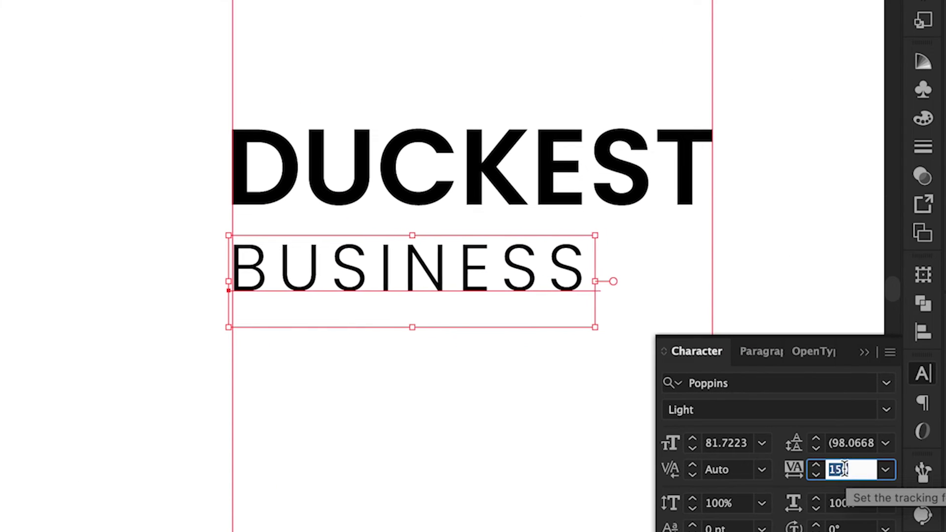
pyautogui.press('Up')
pyautogui.press('Up')
pyautogui.press('Up')
pyautogui.press('Up')
pyautogui.press('Up')
pyautogui.press('Up')
pyautogui.press('Up')
pyautogui.press('Up')
pyautogui.press('Up')
pyautogui.press('Up')
pyautogui.press('Up')
pyautogui.press('Up')
pyautogui.press('Up')
pyautogui.press('Up')
pyautogui.press('Up')
pyautogui.press('Up')
pyautogui.press('Up')
pyautogui.press('Up')
pyautogui.press('Up')
pyautogui.press('Up')
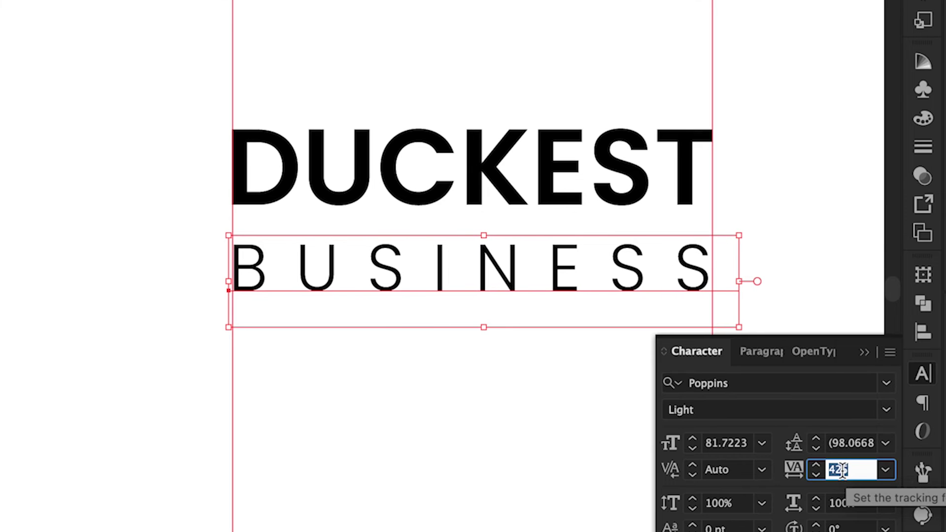
pyautogui.press('Up')
pyautogui.press('Up')
pyautogui.press('Up')
pyautogui.press('Up')
pyautogui.click(568, 387)
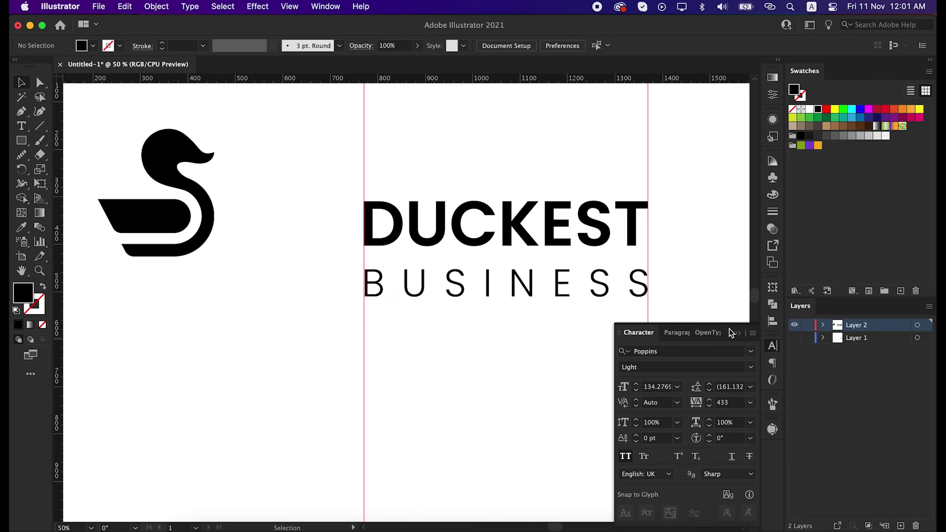
pyautogui.click(705, 342)
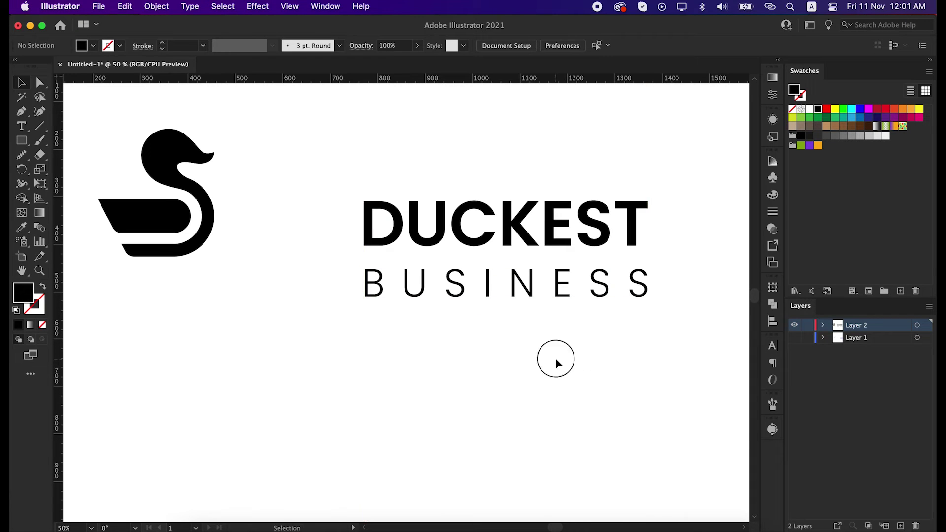
# Scale the DUCKEST BUSINESS wordmark down and move the duck beside it.
pyautogui.moveTo(556, 362); pyautogui.dragTo(601, 192)
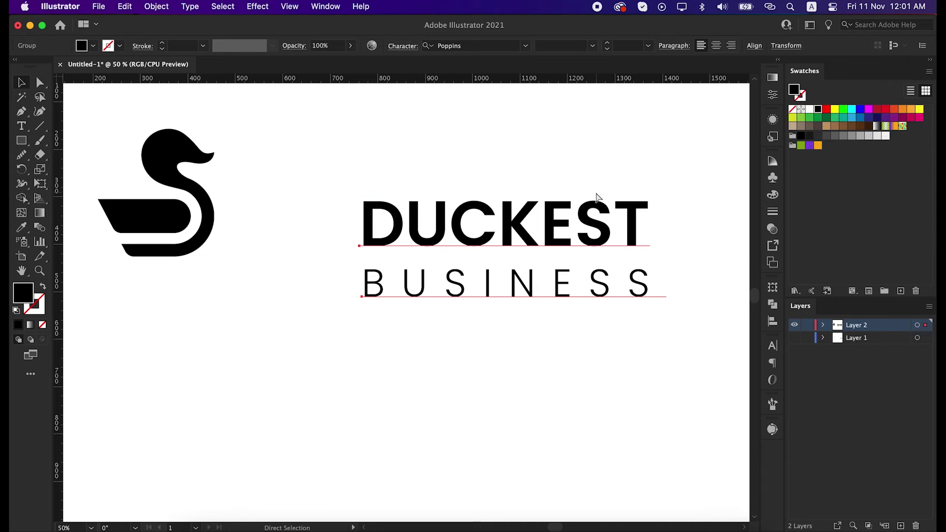
pyautogui.press('v')
pyautogui.moveTo(666, 321); pyautogui.dragTo(568, 277)
pyautogui.moveTo(167, 225); pyautogui.dragTo(307, 248)
# Shrink the duck and wordmark together as one logo.
pyautogui.click(339, 300)
pyautogui.moveTo(199, 148); pyautogui.dragTo(565, 314)
pyautogui.moveTo(558, 275); pyautogui.dragTo(628, 262)
# Set the copied logo's wordmark in Ubuntu, with BUSINESS in Ubuntu Light.
pyautogui.click(628, 327)
pyautogui.click(620, 249)
pyautogui.click(526, 45)
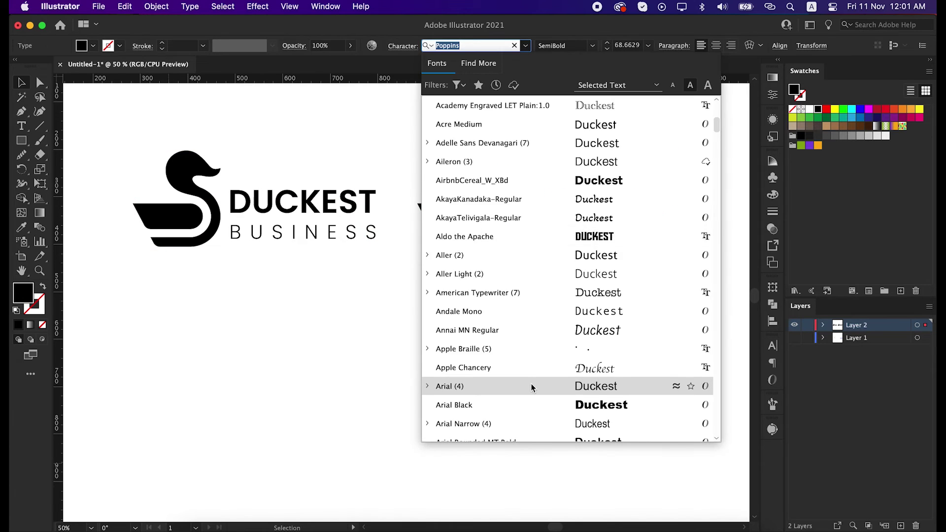
pyautogui.scroll(-10, 531, 388)
pyautogui.scroll(-10, 531, 389)
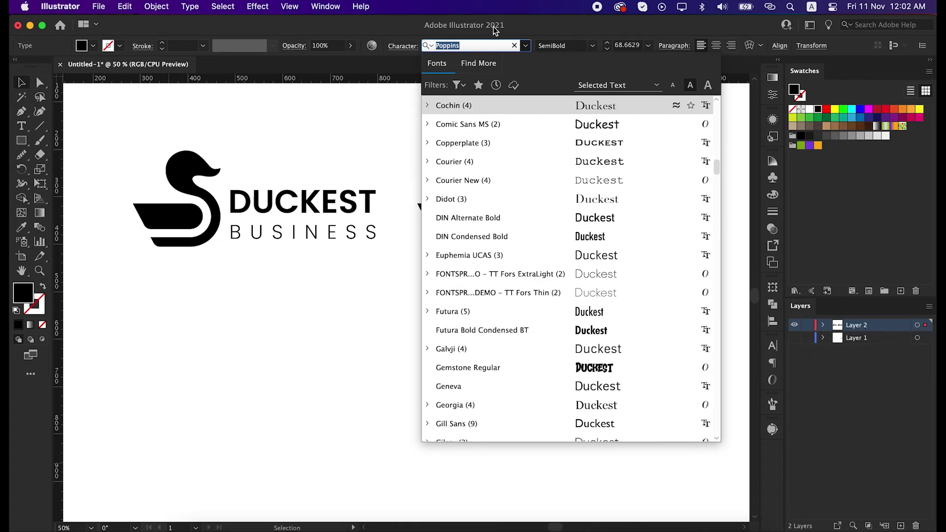
pyautogui.write('ub')
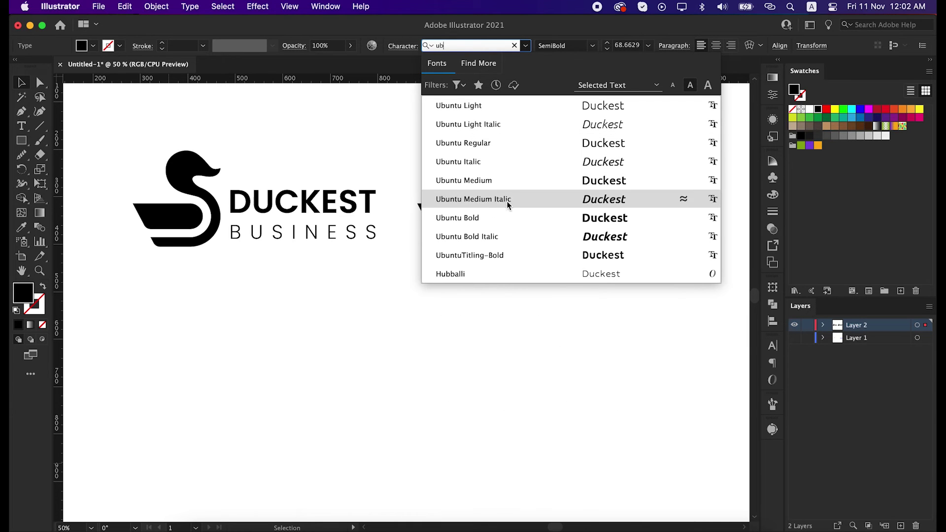
pyautogui.press('Escape')
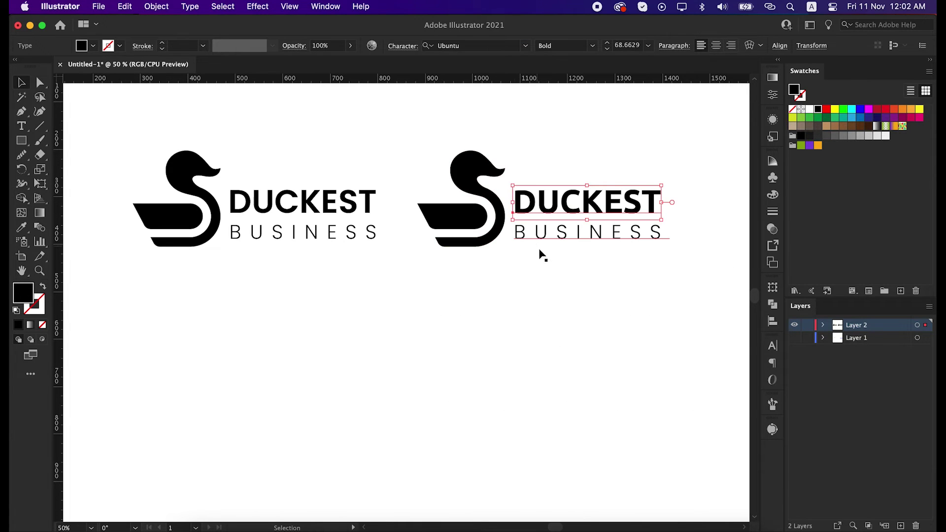
pyautogui.click(509, 49)
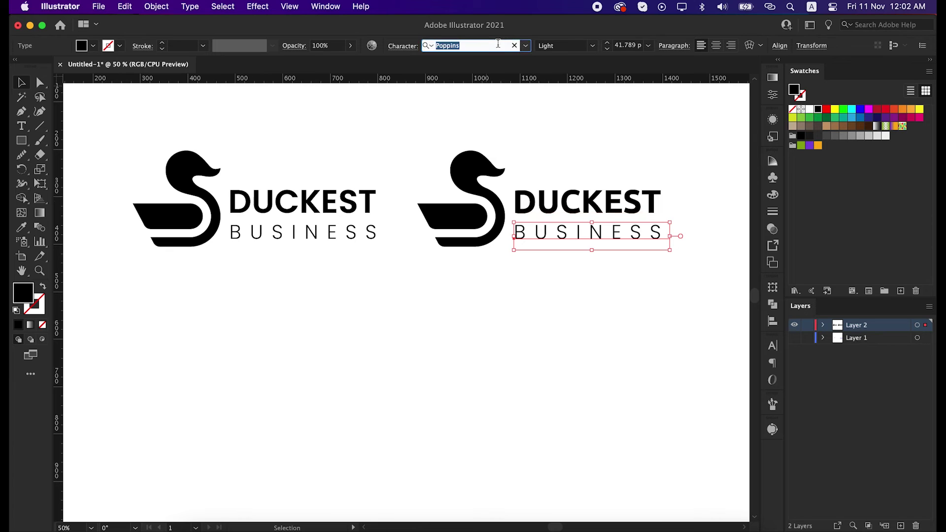
pyautogui.write('ub')
pyautogui.click(524, 105)
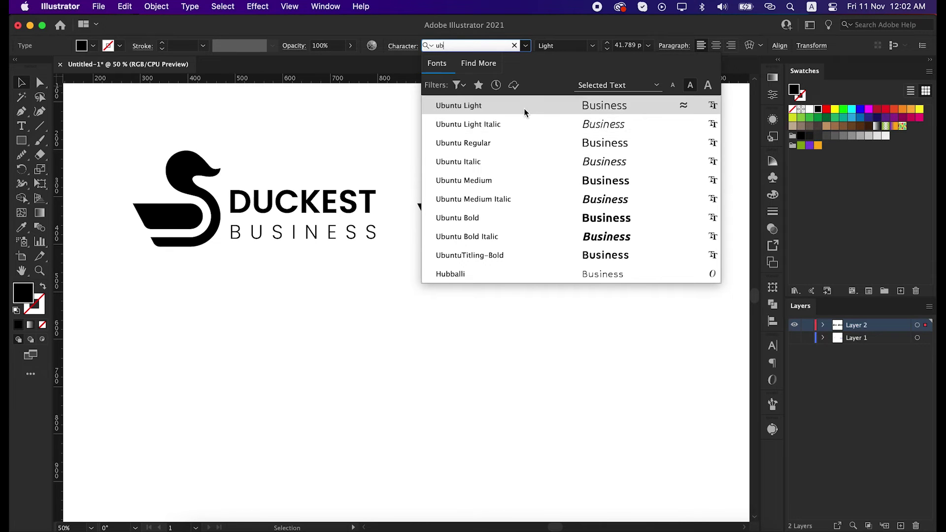
pyautogui.click(593, 338)
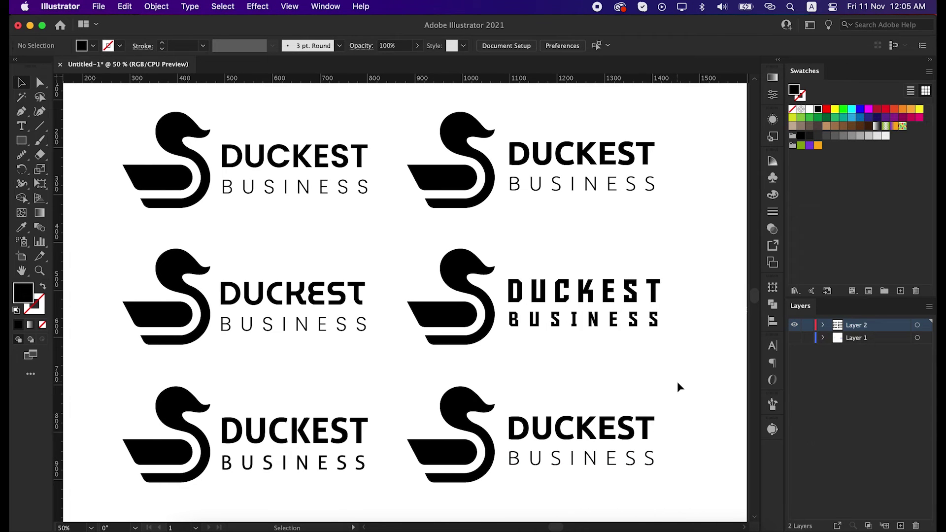
# Draw a red-outlined ellipse around the top-left duck lockup.
pyautogui.press('l')
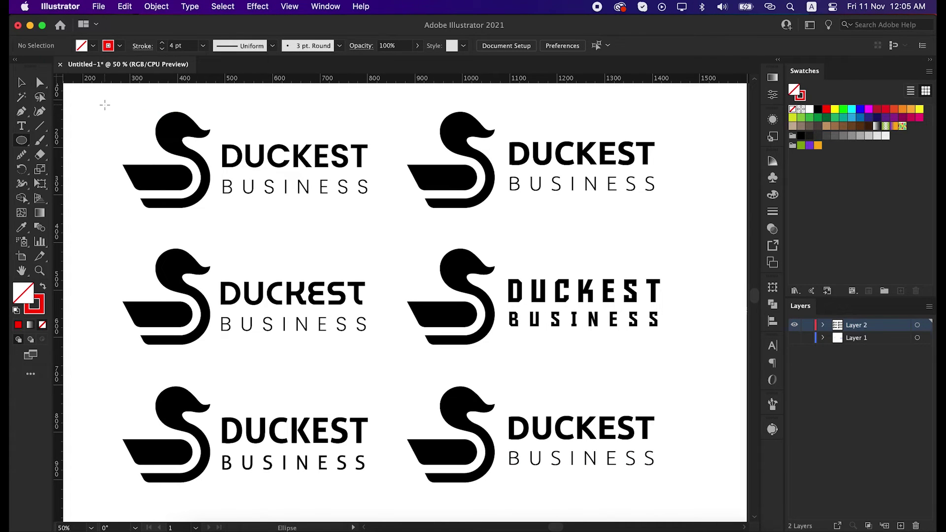
pyautogui.moveTo(103, 103)
pyautogui.mouseDown()
pyautogui.moveTo(253, 152)
pyautogui.moveTo(397, 234)
pyautogui.mouseUp()
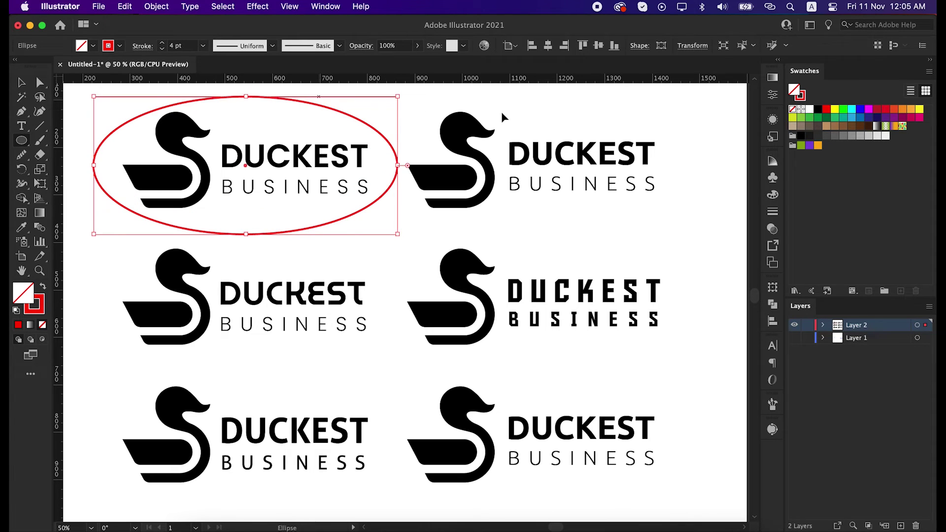
pyautogui.press('v')
pyautogui.click(736, 136)
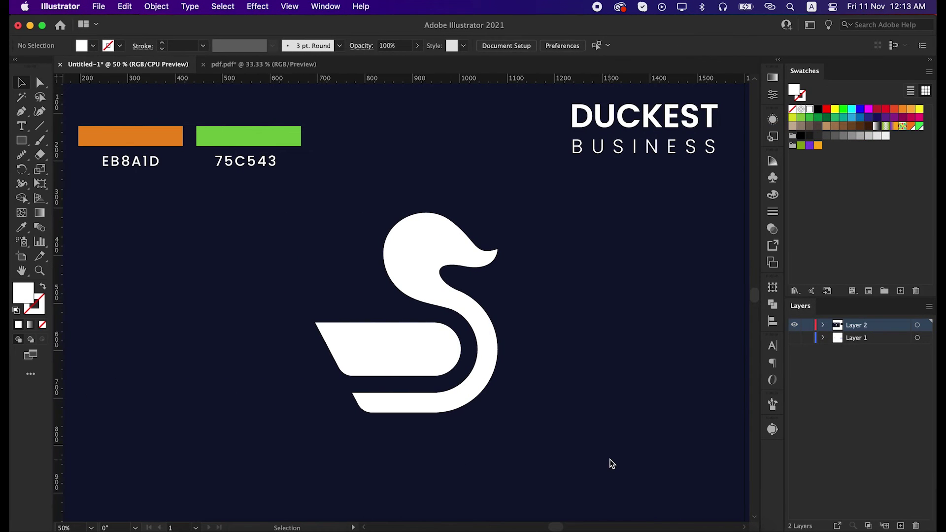
# Fill the duck with a gradient starting from the sampled orange swatch.
pyautogui.click(435, 296)
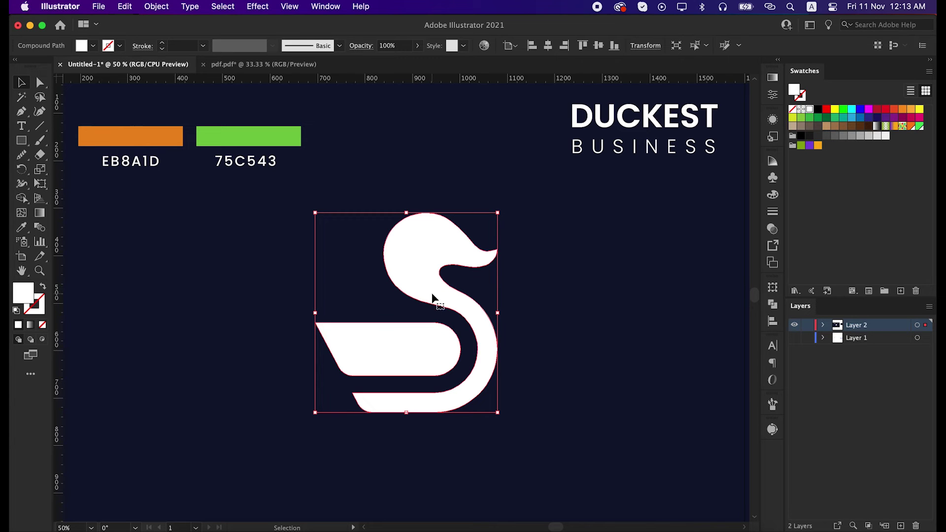
pyautogui.click(773, 77)
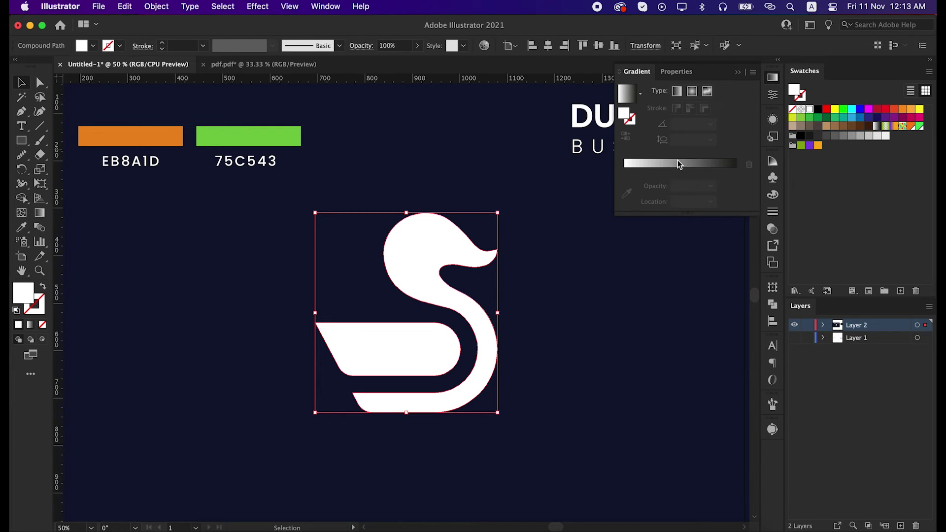
pyautogui.click(677, 161)
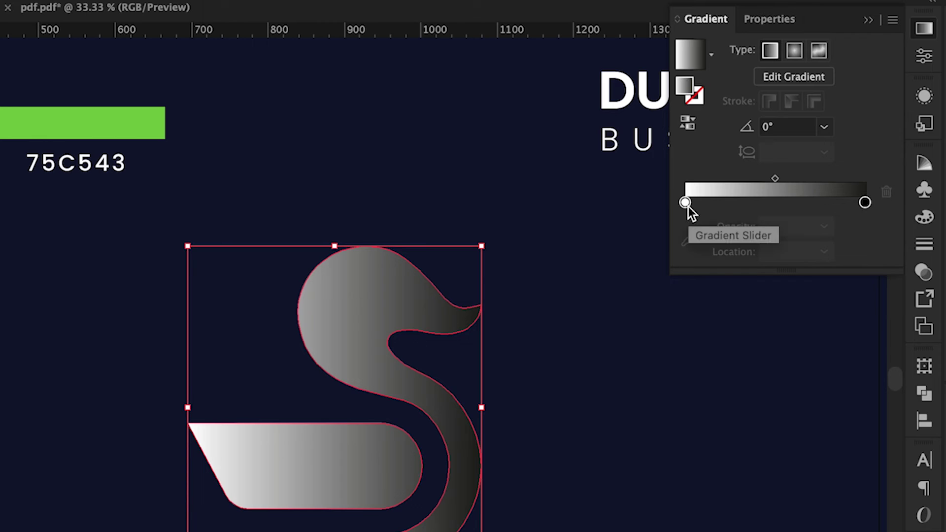
pyautogui.doubleClick(687, 205)
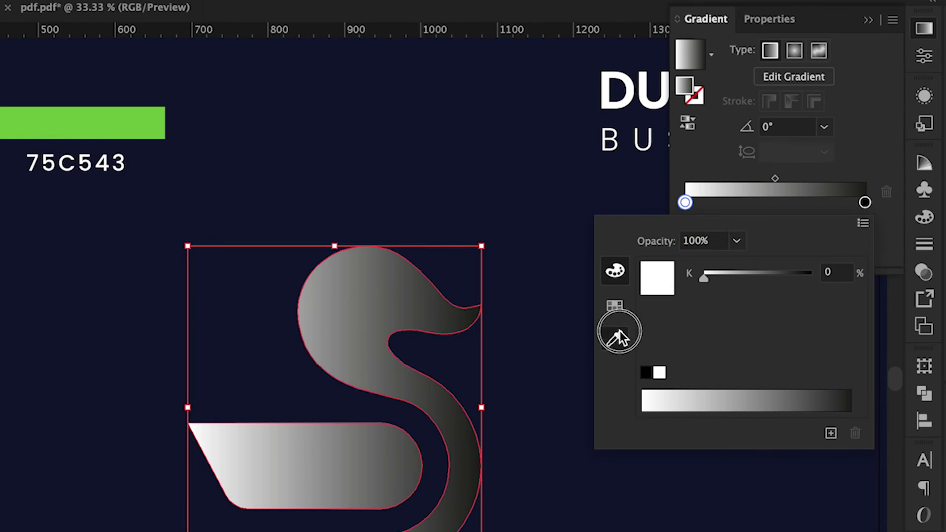
pyautogui.click(619, 334)
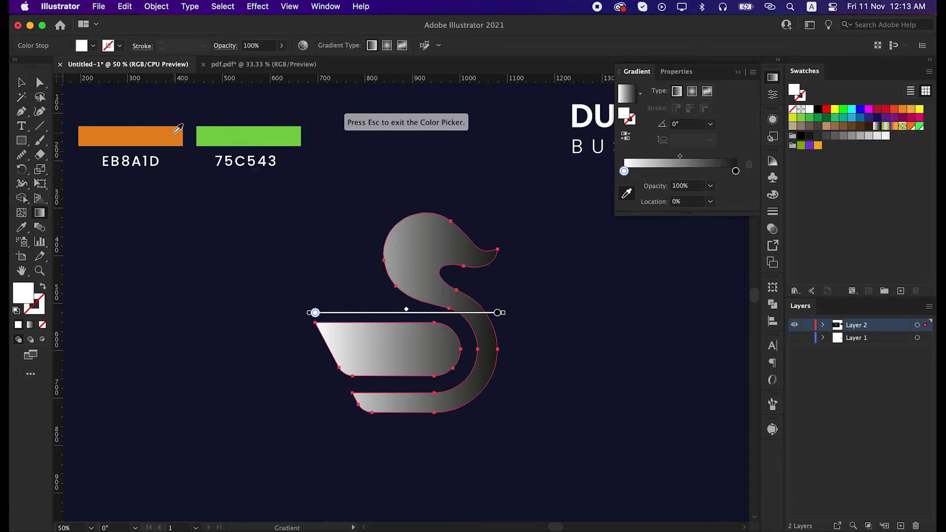
pyautogui.click(179, 129)
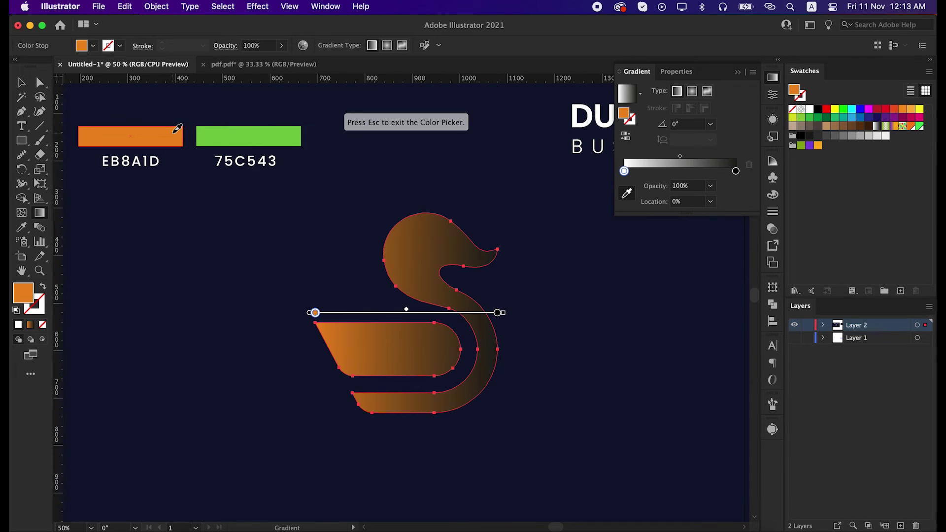
# Set the gradient's end stop to the sampled green swatch.
pyautogui.doubleClick(737, 171)
pyautogui.click(582, 257)
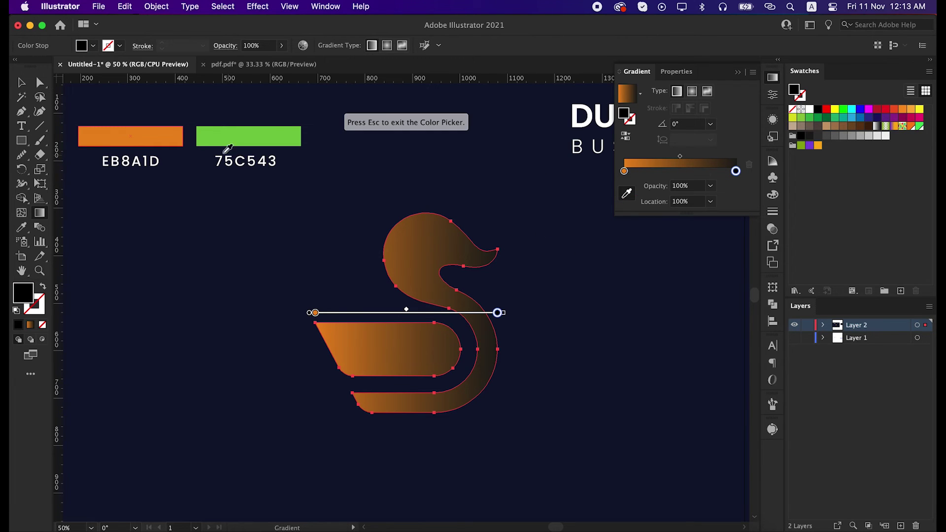
pyautogui.click(258, 134)
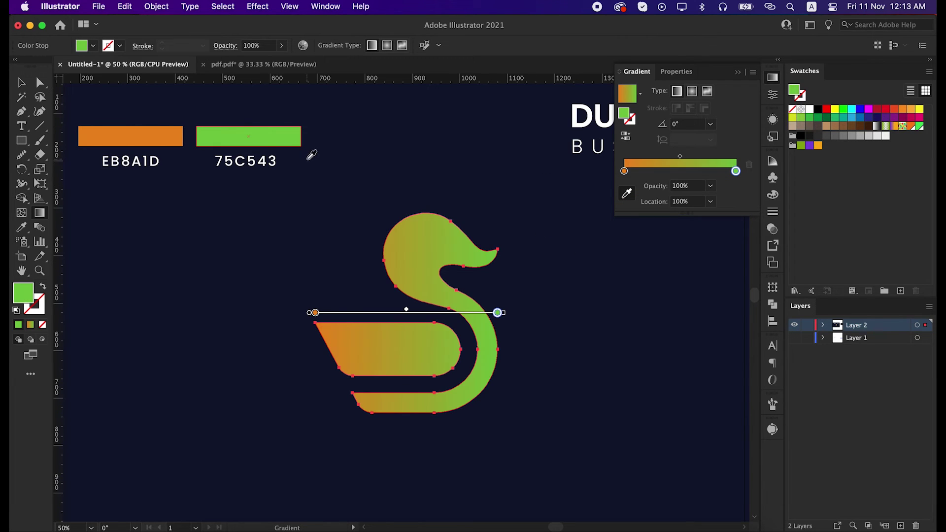
pyautogui.press('Escape')
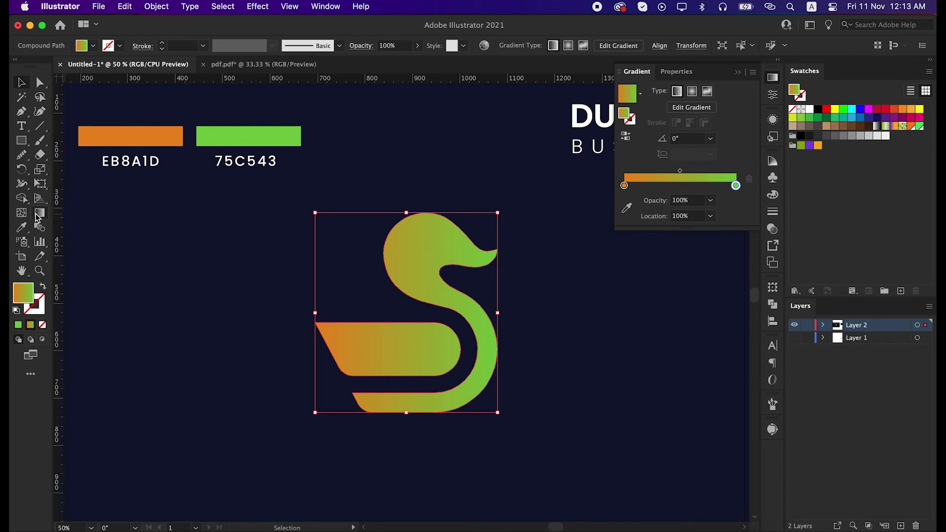
# Run the gradient vertically from the duck's head down to its base.
pyautogui.click(40, 213)
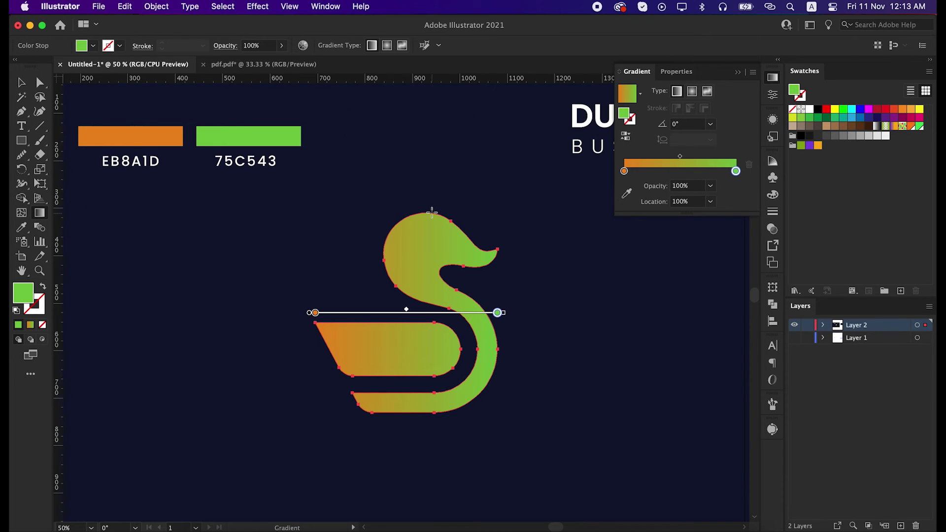
pyautogui.moveTo(432, 206); pyautogui.dragTo(431, 403)
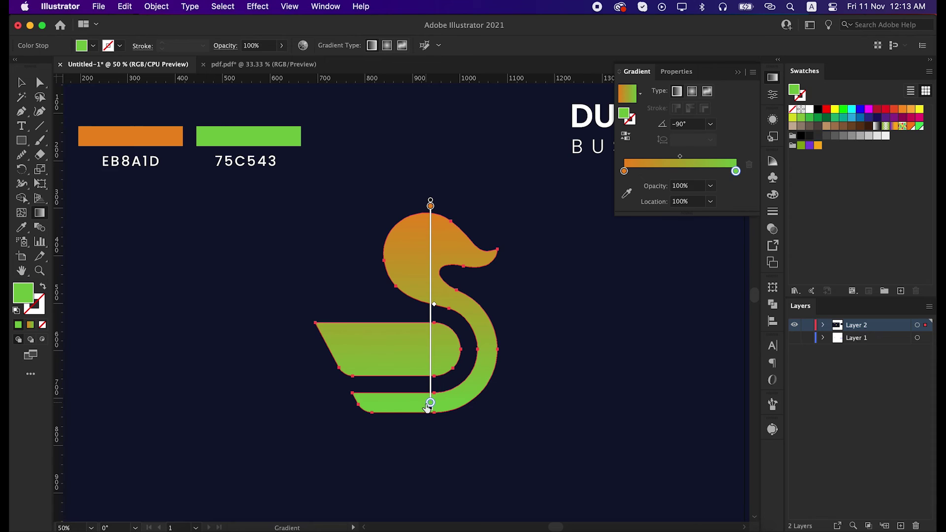
pyautogui.press('v')
pyautogui.click(568, 357)
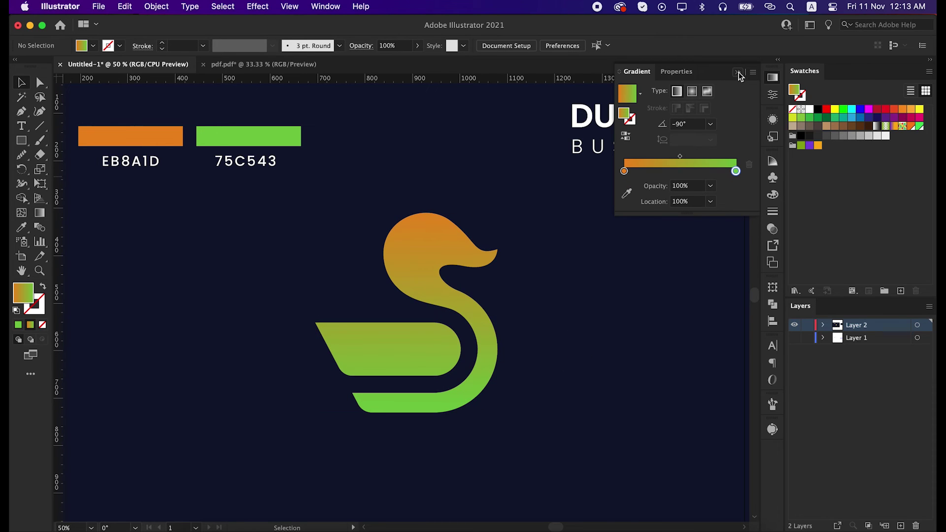
pyautogui.click(739, 73)
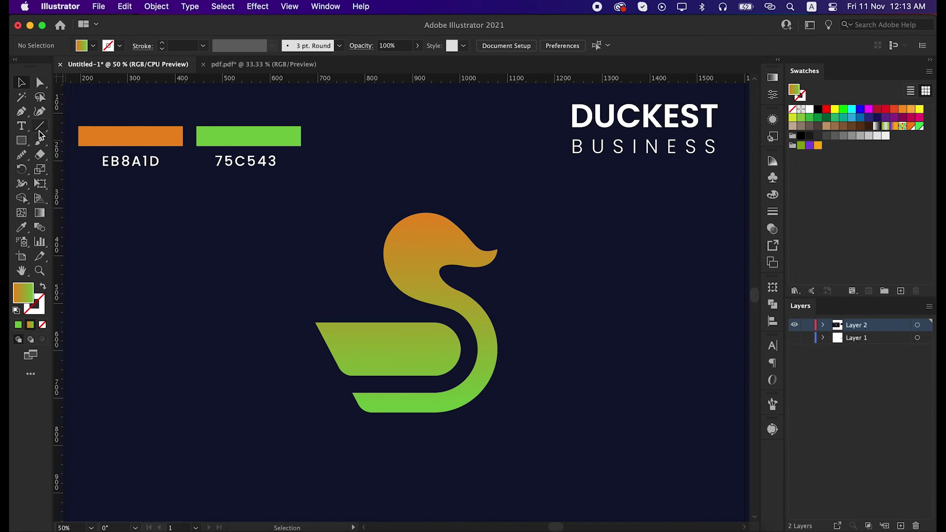
# Draw a white S-shaped piece in the neck's inner curve and trim its overhang with Shape Builder.
pyautogui.moveTo(25, 111); pyautogui.dragTo(82, 117)
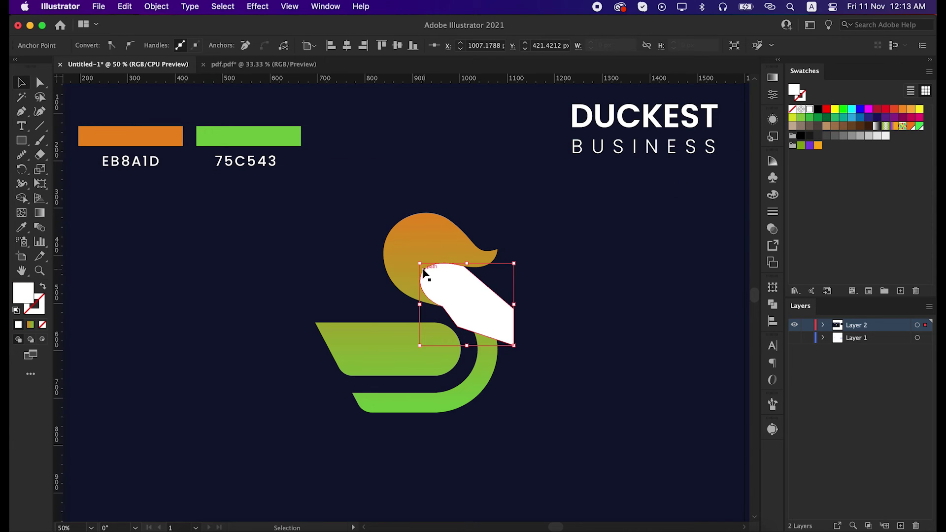
pyautogui.keyDown('shift'); pyautogui.click(429, 240); pyautogui.keyUp('shift')
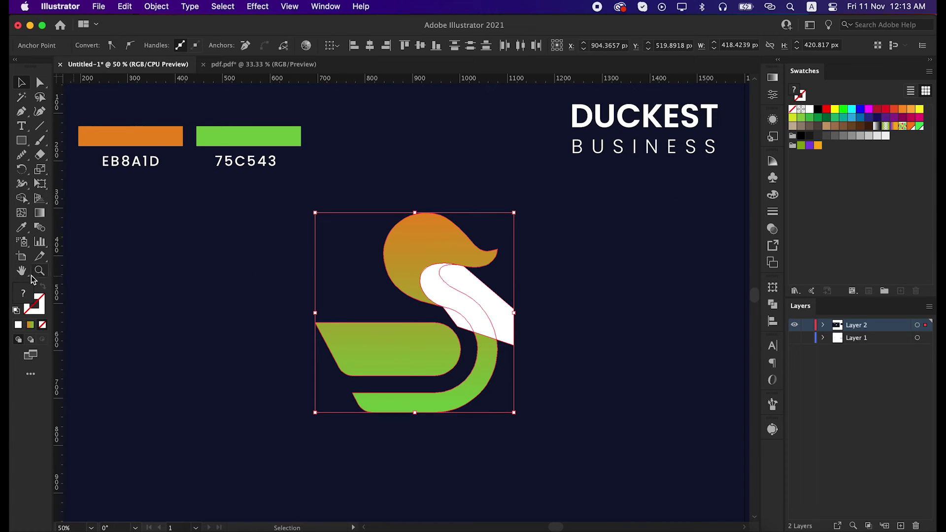
pyautogui.moveTo(21, 198); pyautogui.dragTo(63, 203)
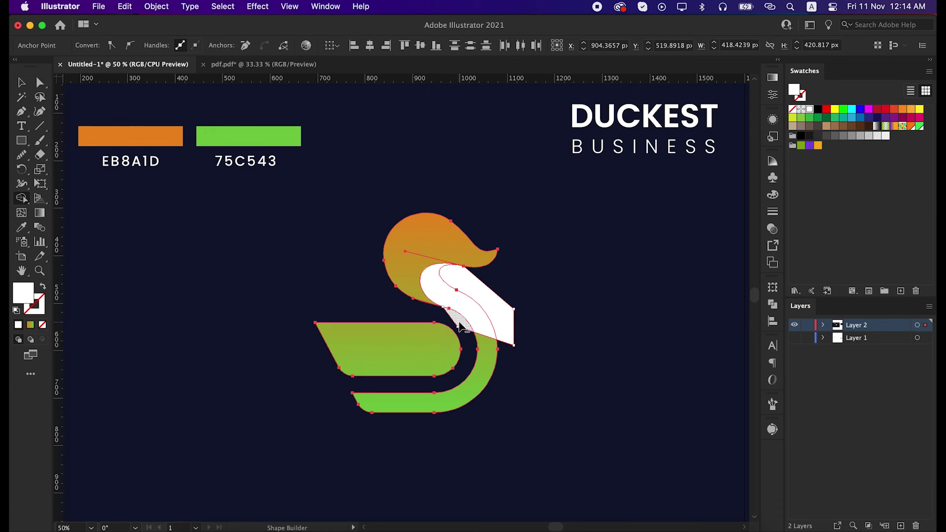
pyautogui.keyDown('alt'); pyautogui.click(491, 314); pyautogui.keyUp('alt')
pyautogui.press('v')
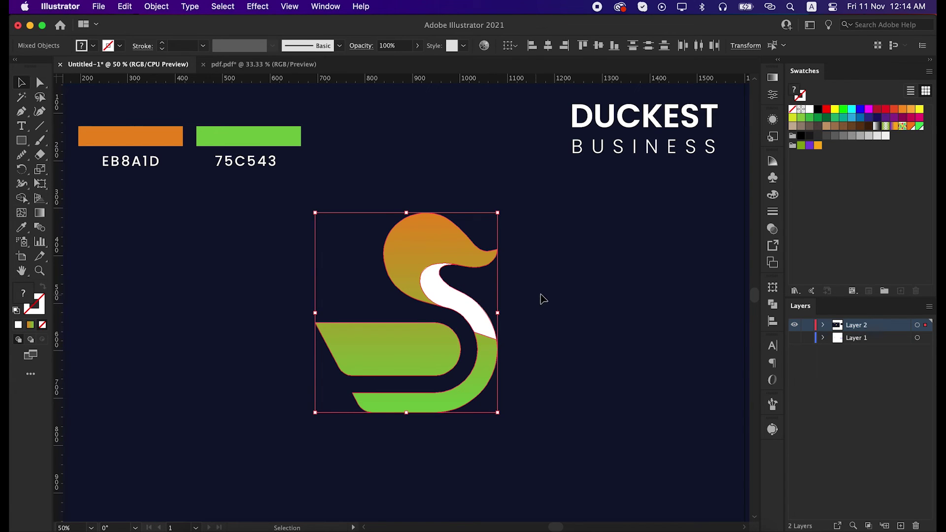
pyautogui.click(545, 296)
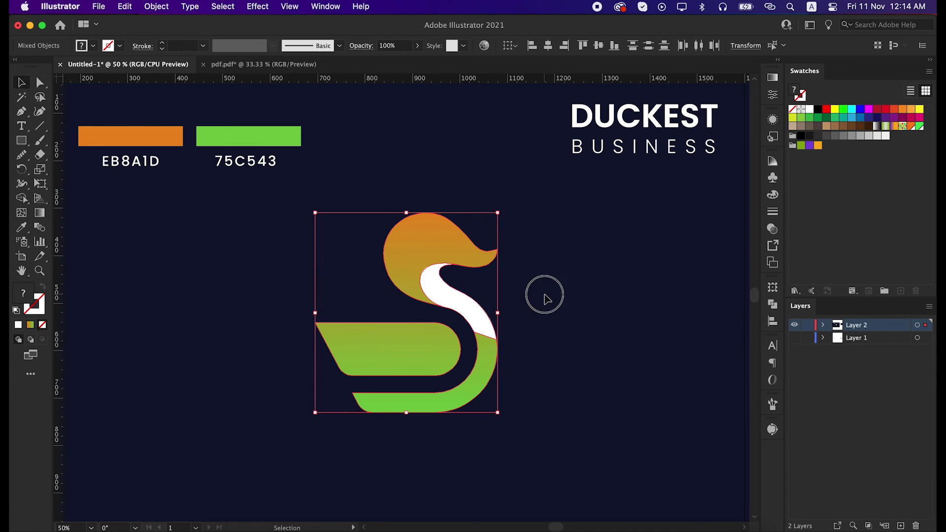
# Give the white S piece a gradient with a dark navy left stop.
pyautogui.click(437, 283)
pyautogui.click(772, 79)
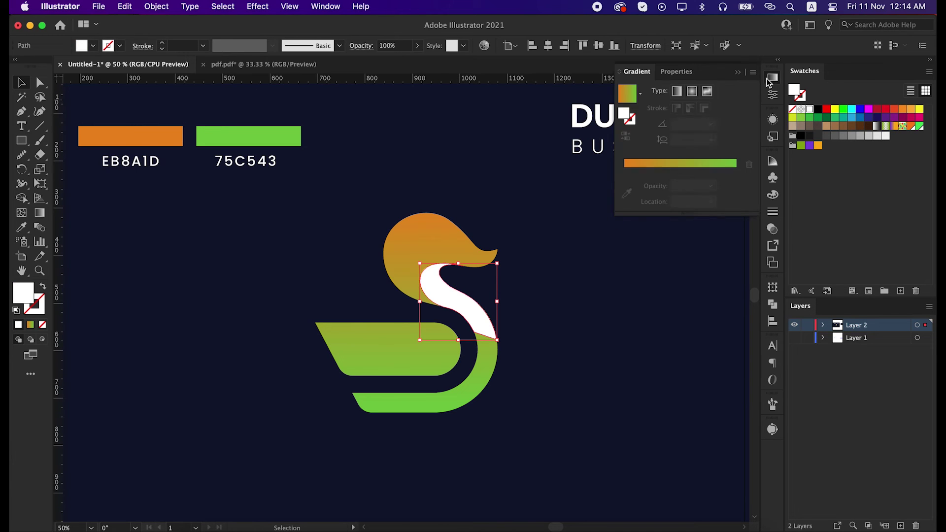
pyautogui.click(669, 163)
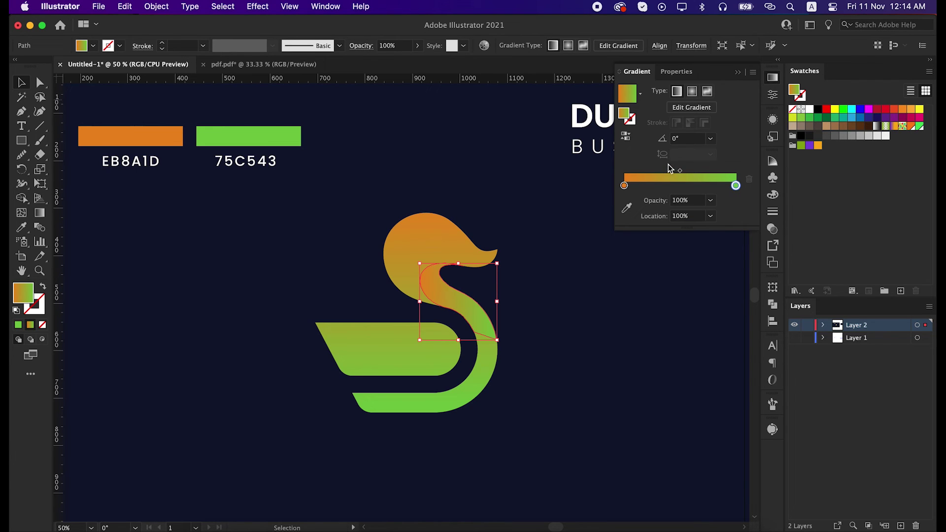
pyautogui.doubleClick(624, 186)
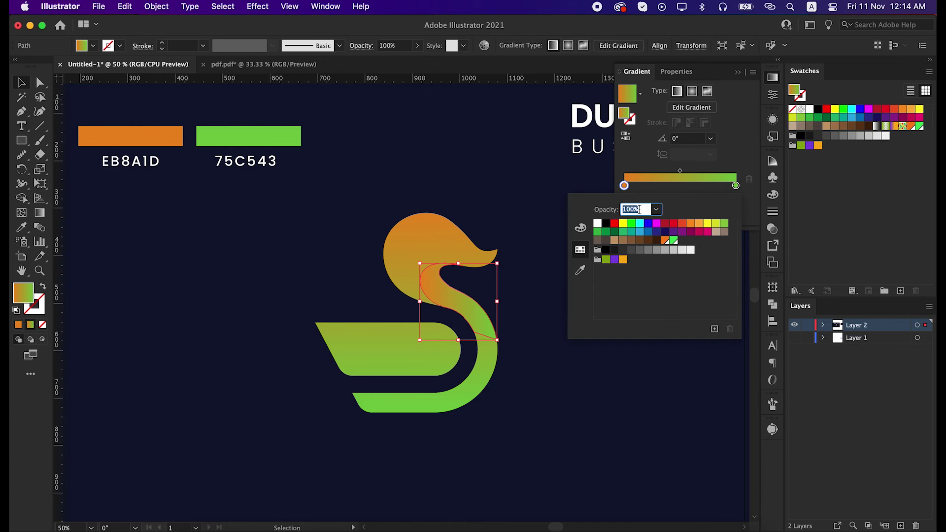
pyautogui.click(665, 232)
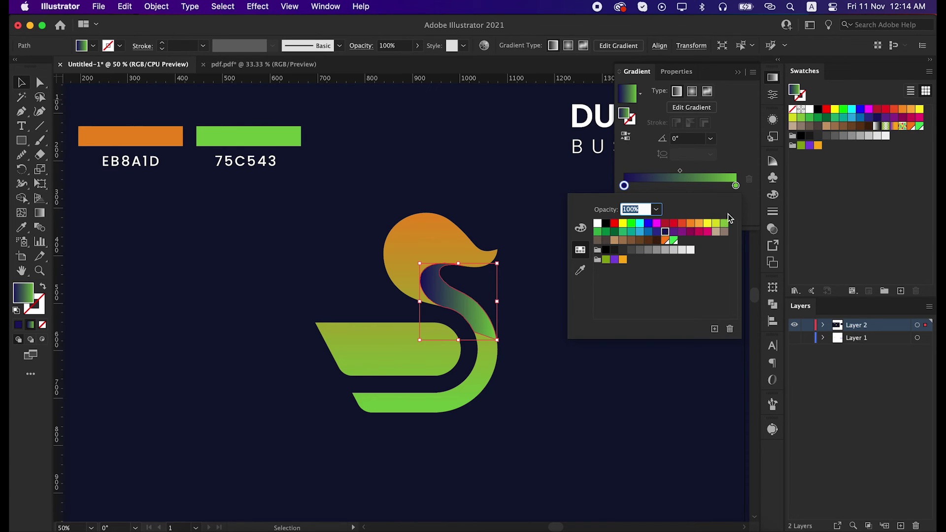
# Set the gradient's right stop to 0% opacity.
pyautogui.doubleClick(735, 186)
pyautogui.write('0')
pyautogui.press('Return')
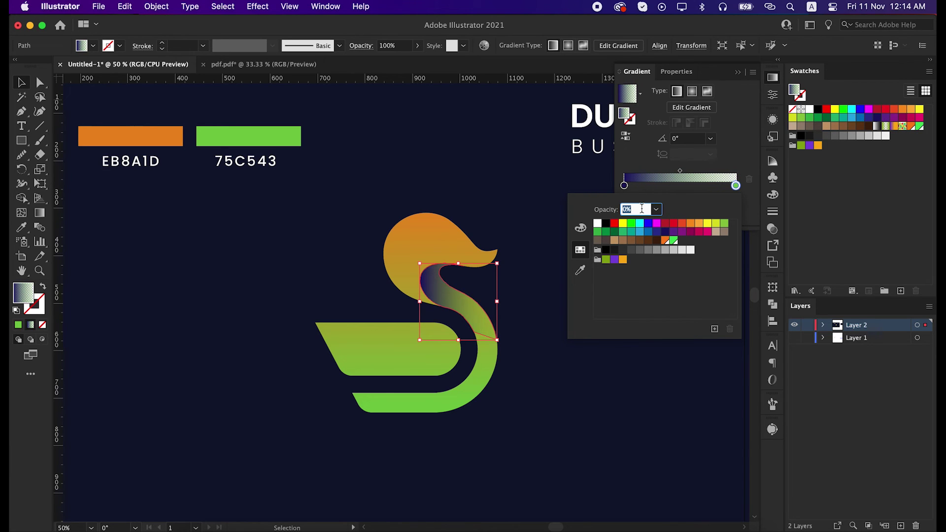
pyautogui.press('Escape')
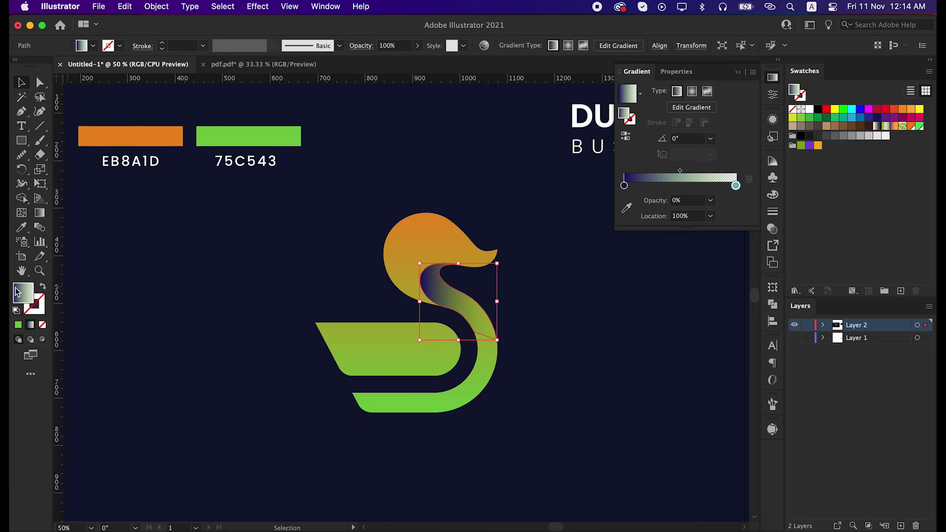
# Angle the shadow gradient diagonally across the S at about -32.8°.
pyautogui.click(41, 213)
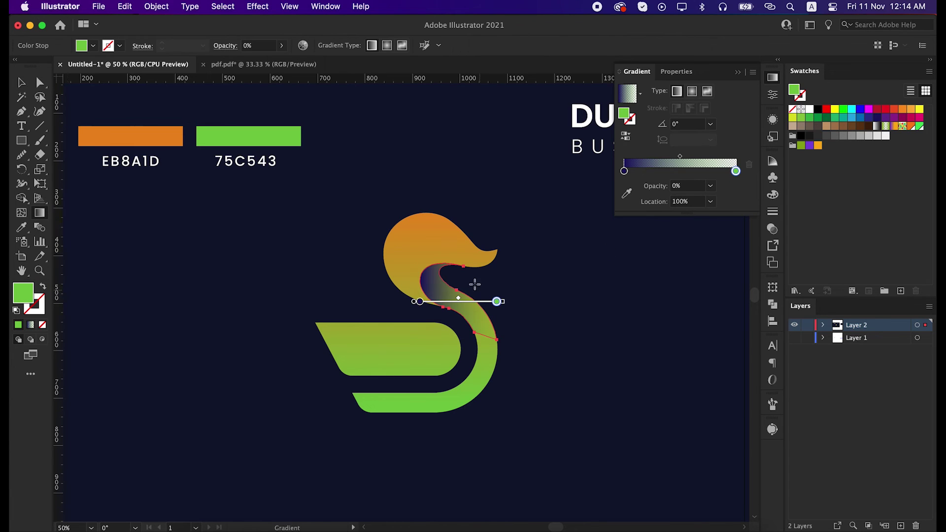
pyautogui.moveTo(419, 253); pyautogui.dragTo(483, 323)
pyautogui.moveTo(413, 264); pyautogui.dragTo(488, 314)
pyautogui.press('v')
pyautogui.click(541, 300)
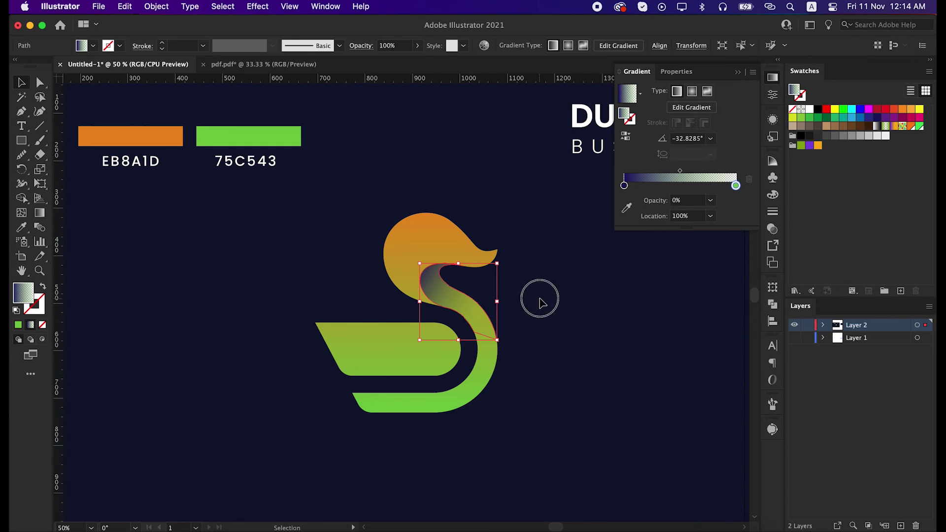
pyautogui.click(738, 72)
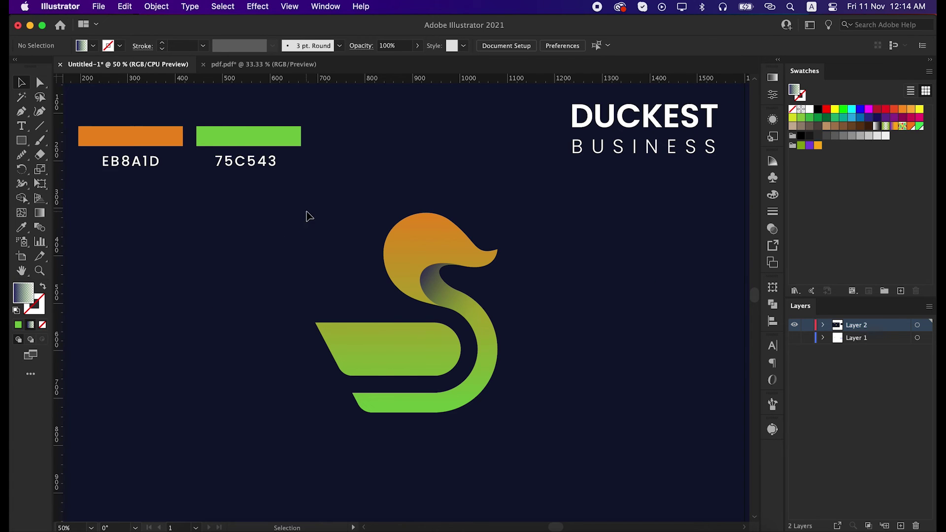
# Enlarge the duck and move the wordmark beside it.
pyautogui.moveTo(309, 216); pyautogui.dragTo(508, 436)
pyautogui.moveTo(641, 143); pyautogui.dragTo(617, 345)
pyautogui.moveTo(349, 205); pyautogui.dragTo(494, 467)
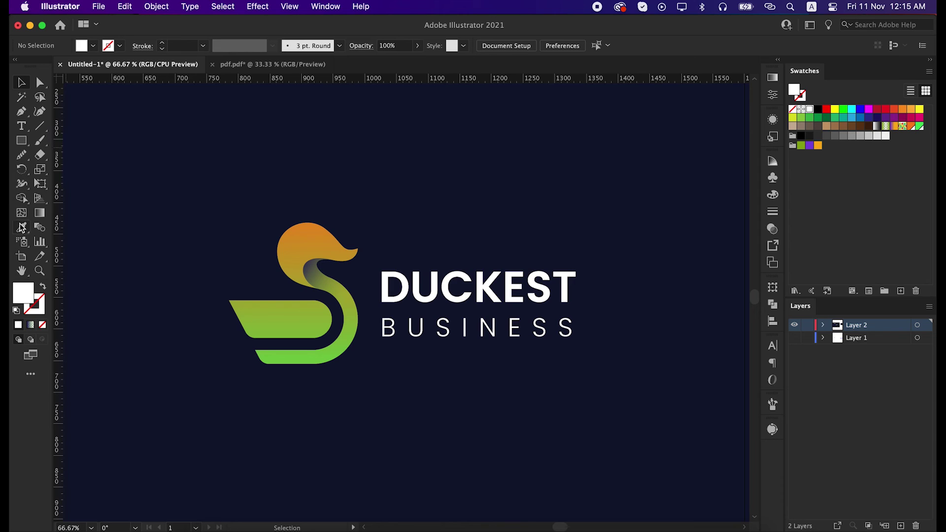
# Draw a white stroke curve with no fill across the duck's head.
pyautogui.click(21, 112)
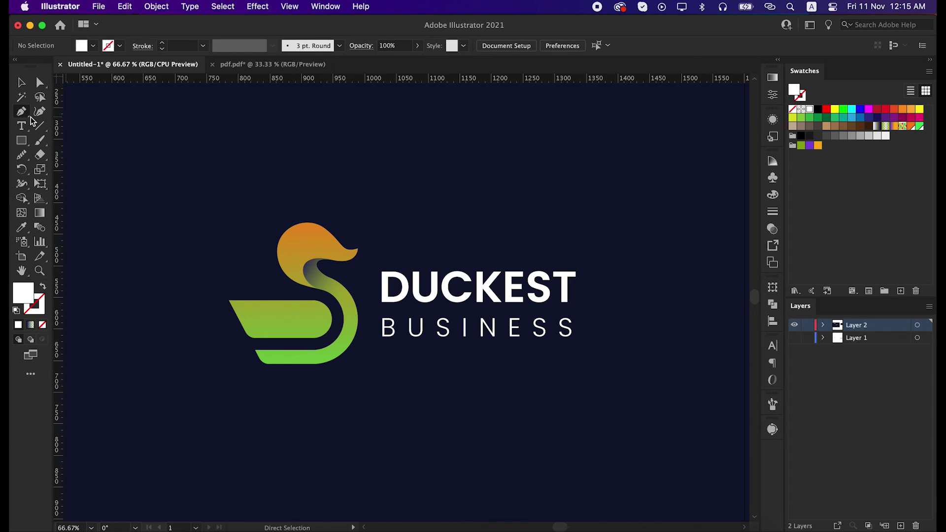
pyautogui.moveTo(307, 255)
pyautogui.mouseDown()
pyautogui.moveTo(338, 254)
pyautogui.moveTo(330, 246)
pyautogui.moveTo(303, 262)
pyautogui.moveTo(298, 248)
pyautogui.moveTo(290, 278)
pyautogui.moveTo(308, 226)
pyautogui.moveTo(302, 257)
pyautogui.mouseUp()
pyautogui.click(43, 287)
pyautogui.scroll(1, 303, 242)
pyautogui.keyDown('super'); pyautogui.click(318, 245); pyautogui.keyUp('super')
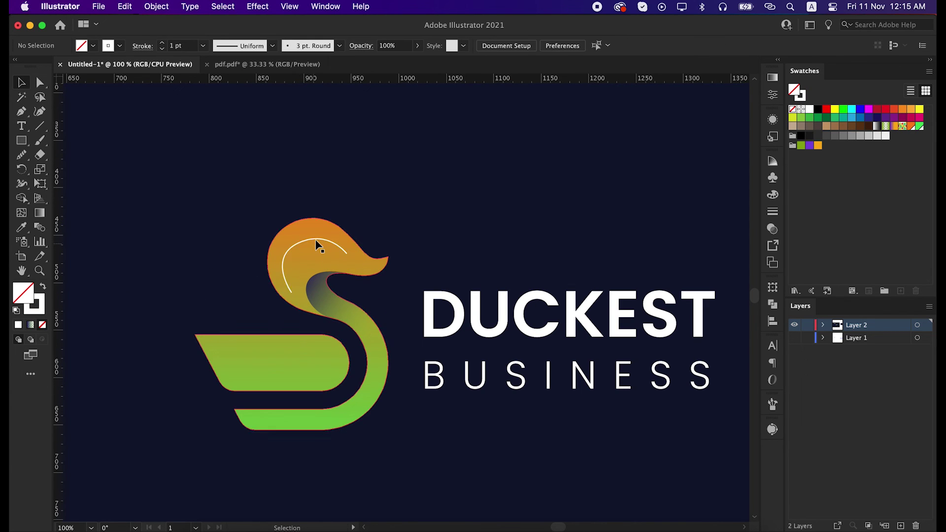
# Make the highlight stroke 4 pt with a tapered width profile.
pyautogui.click(317, 241)
pyautogui.click(164, 43)
pyautogui.click(162, 43)
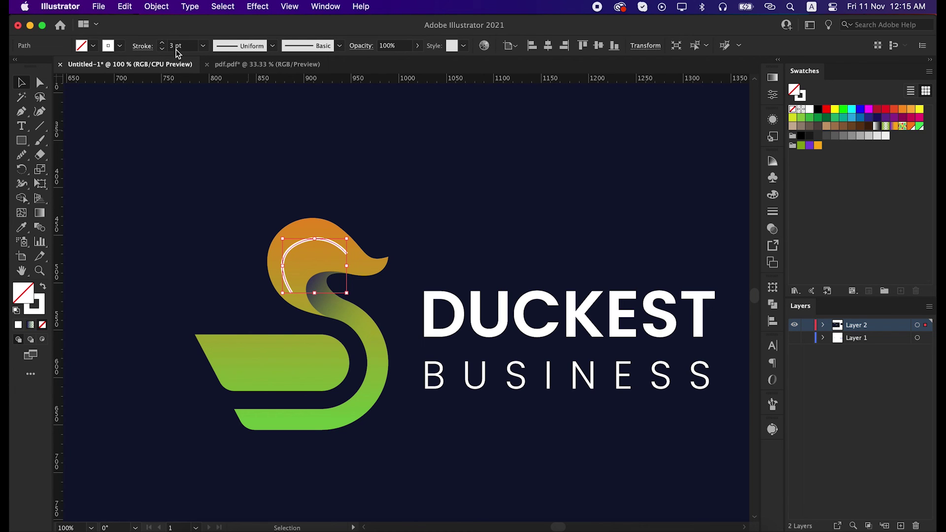
pyautogui.click(163, 43)
pyautogui.click(226, 50)
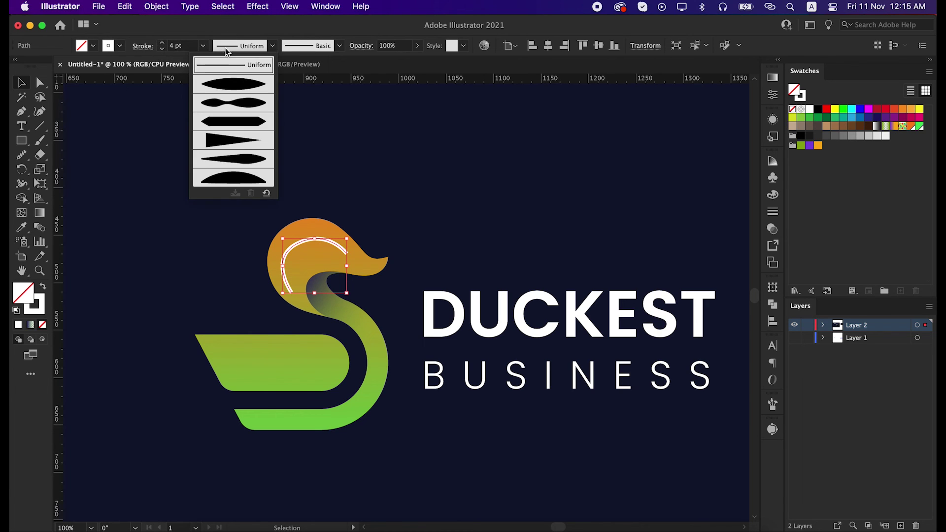
pyautogui.click(234, 86)
# Soften the highlight with a Gaussian Blur of about 26 px and nudge it into place.
pyautogui.click(257, 6)
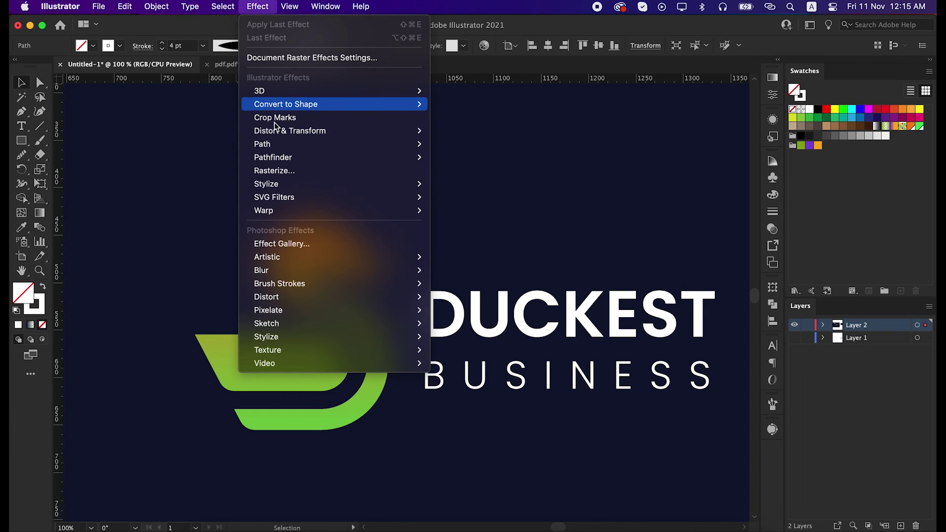
pyautogui.moveTo(274, 274)
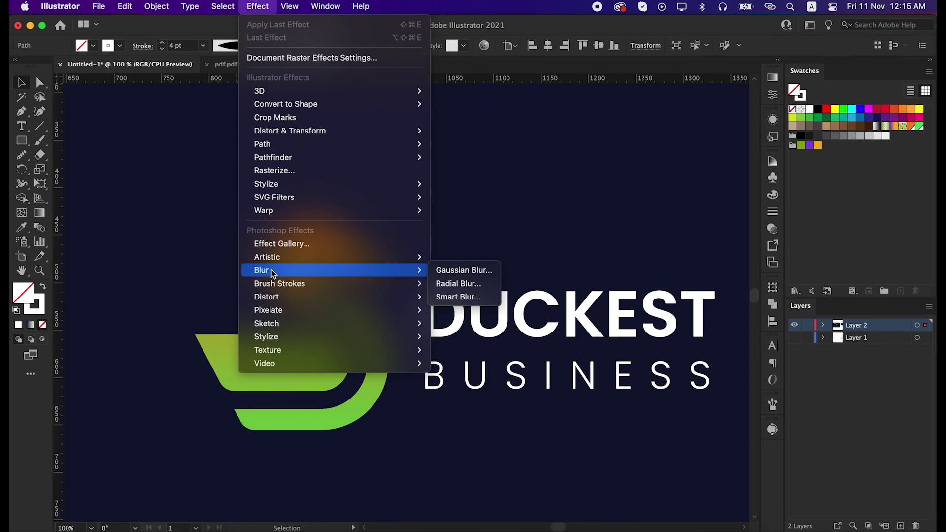
pyautogui.click(464, 270)
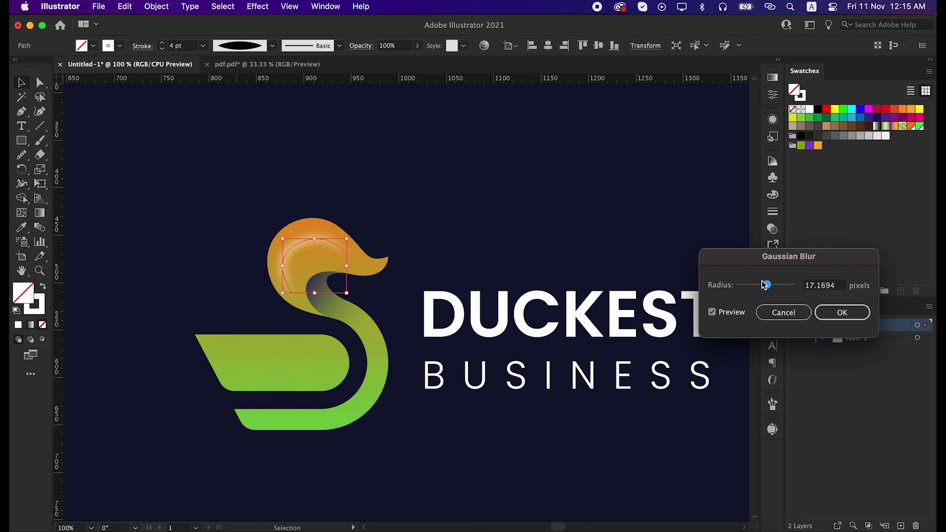
pyautogui.moveTo(764, 286); pyautogui.dragTo(769, 290)
pyautogui.click(833, 310)
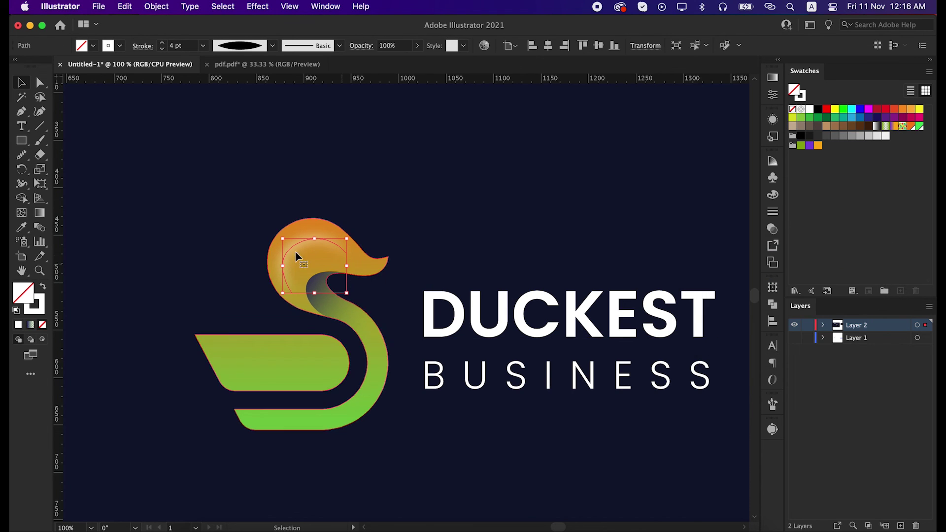
pyautogui.moveTo(292, 252); pyautogui.dragTo(288, 249)
pyautogui.click(347, 181)
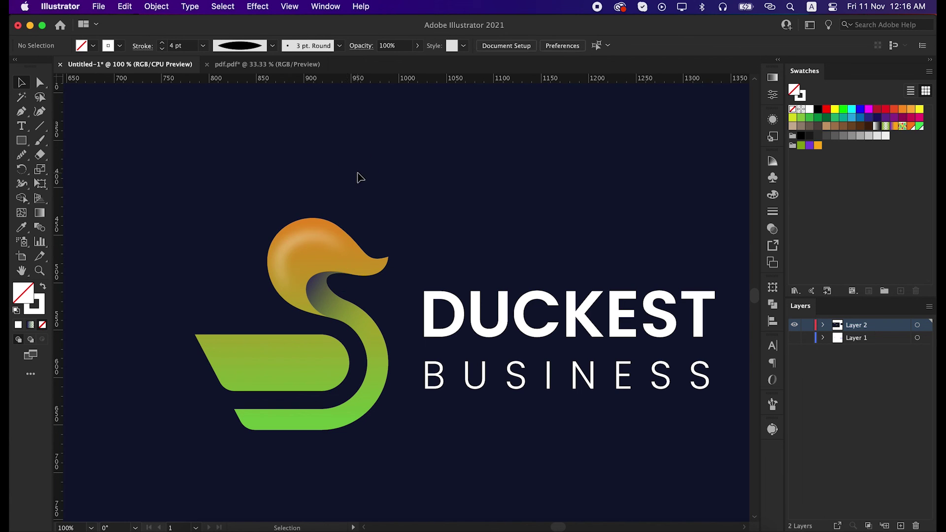
pyautogui.moveTo(595, 249); pyautogui.dragTo(519, 226)
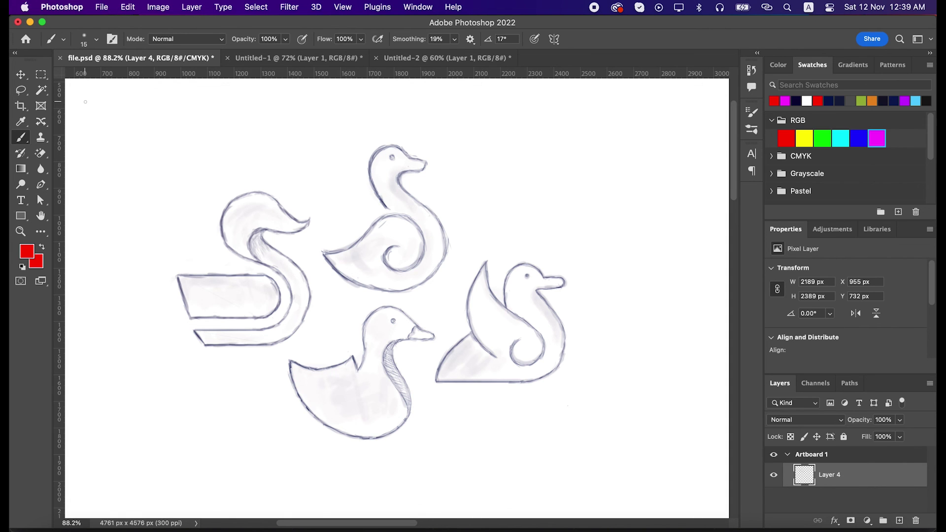
# Paint straight red brush strokes along the frame edges to box in the four pencil duck sketches.
pyautogui.moveTo(85, 101)
pyautogui.mouseDown()
pyautogui.moveTo(414, 120)
pyautogui.moveTo(688, 160)
pyautogui.moveTo(687, 111)
pyautogui.moveTo(676, 361)
pyautogui.moveTo(686, 508)
pyautogui.moveTo(94, 469)
pyautogui.mouseUp()
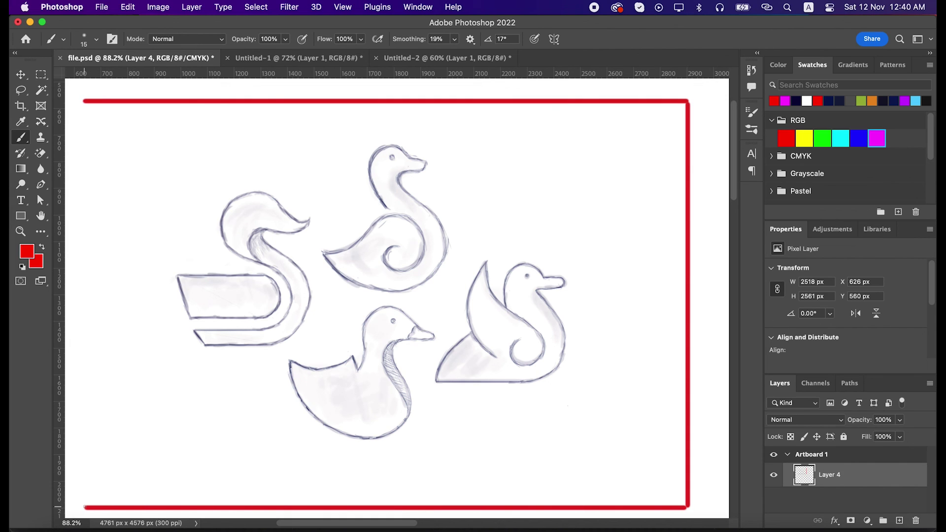
pyautogui.moveTo(86, 506); pyautogui.dragTo(102, 101)
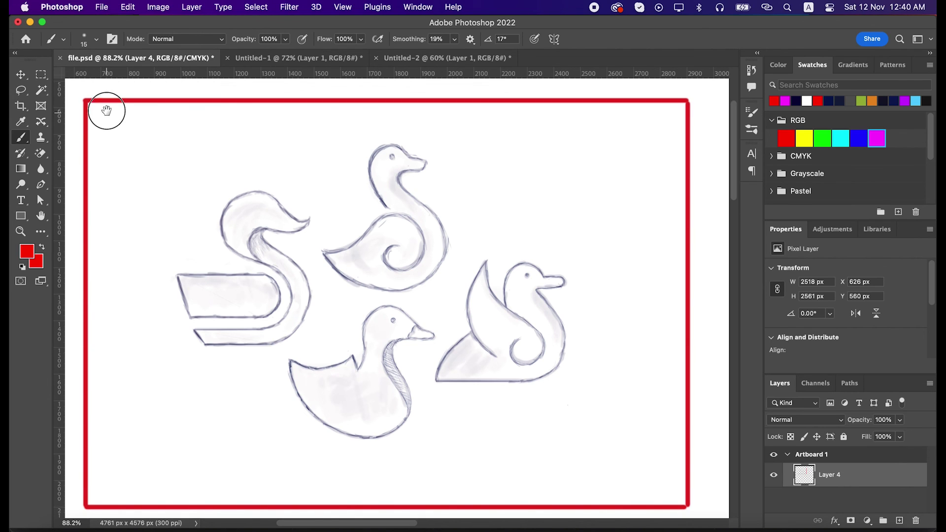
pyautogui.moveTo(107, 113); pyautogui.dragTo(107, 104)
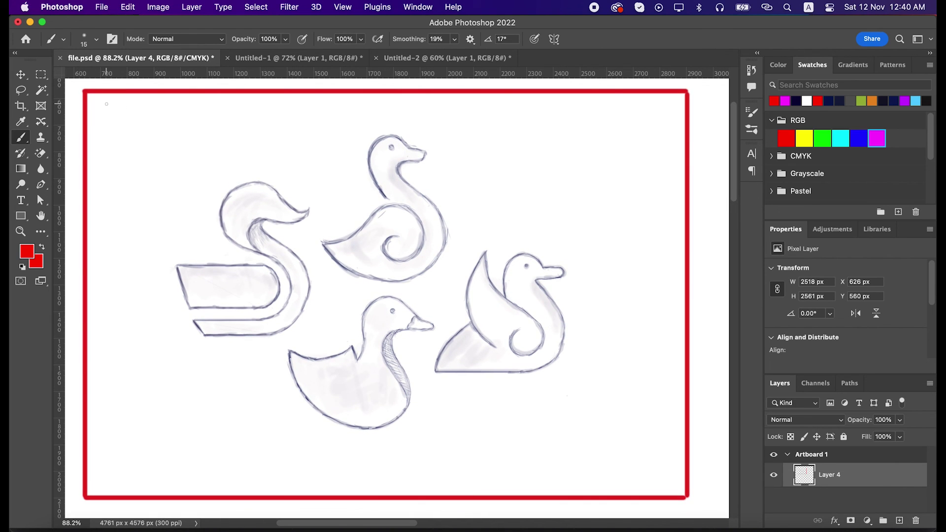
pyautogui.moveTo(106, 104); pyautogui.dragTo(109, 105)
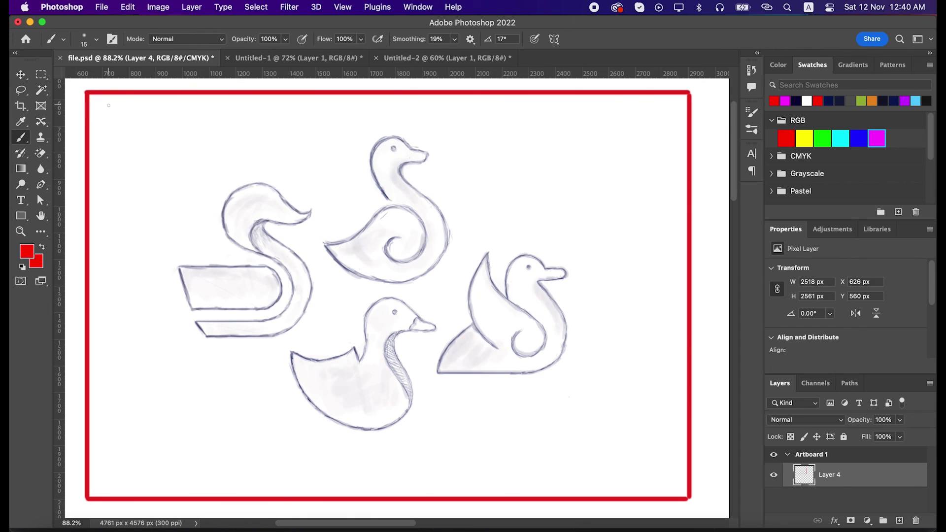